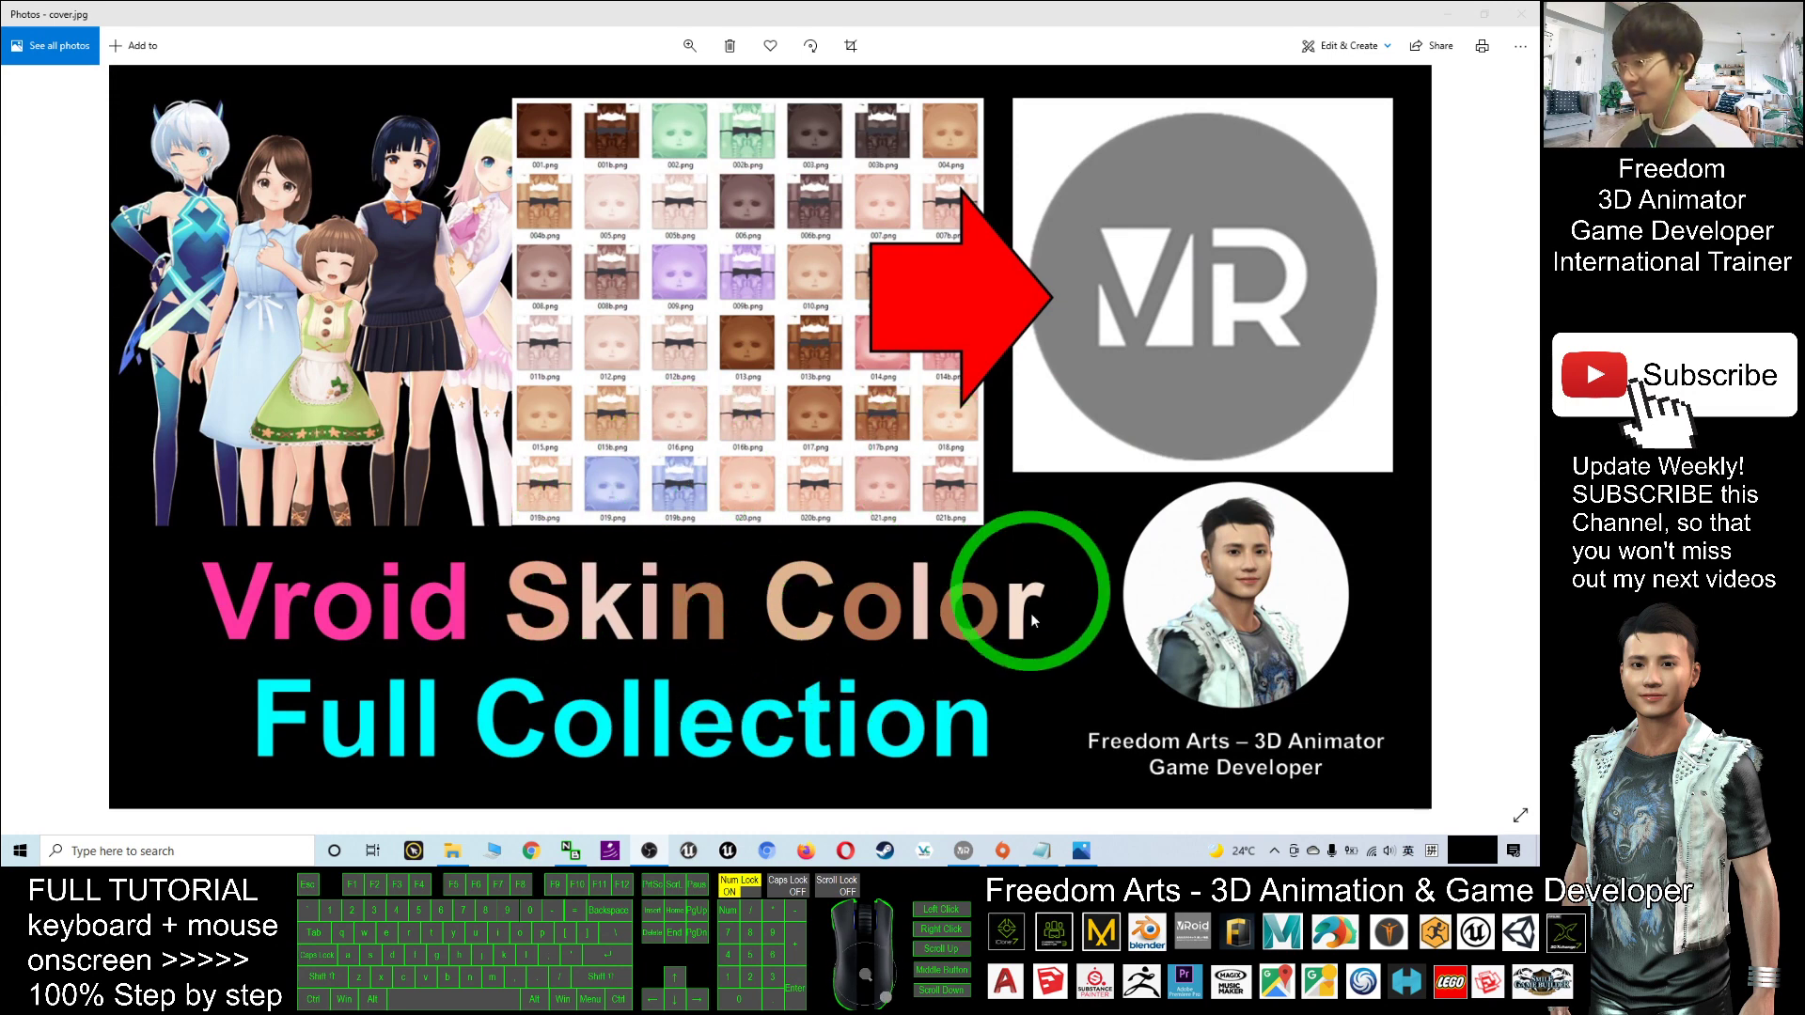
# Bring Notes.txt forward, move it up-right, and select the Vroid Skin Color Pack download link.
pyautogui.click(1045, 852)
pyautogui.moveTo(902, 275); pyautogui.dragTo(991, 236)
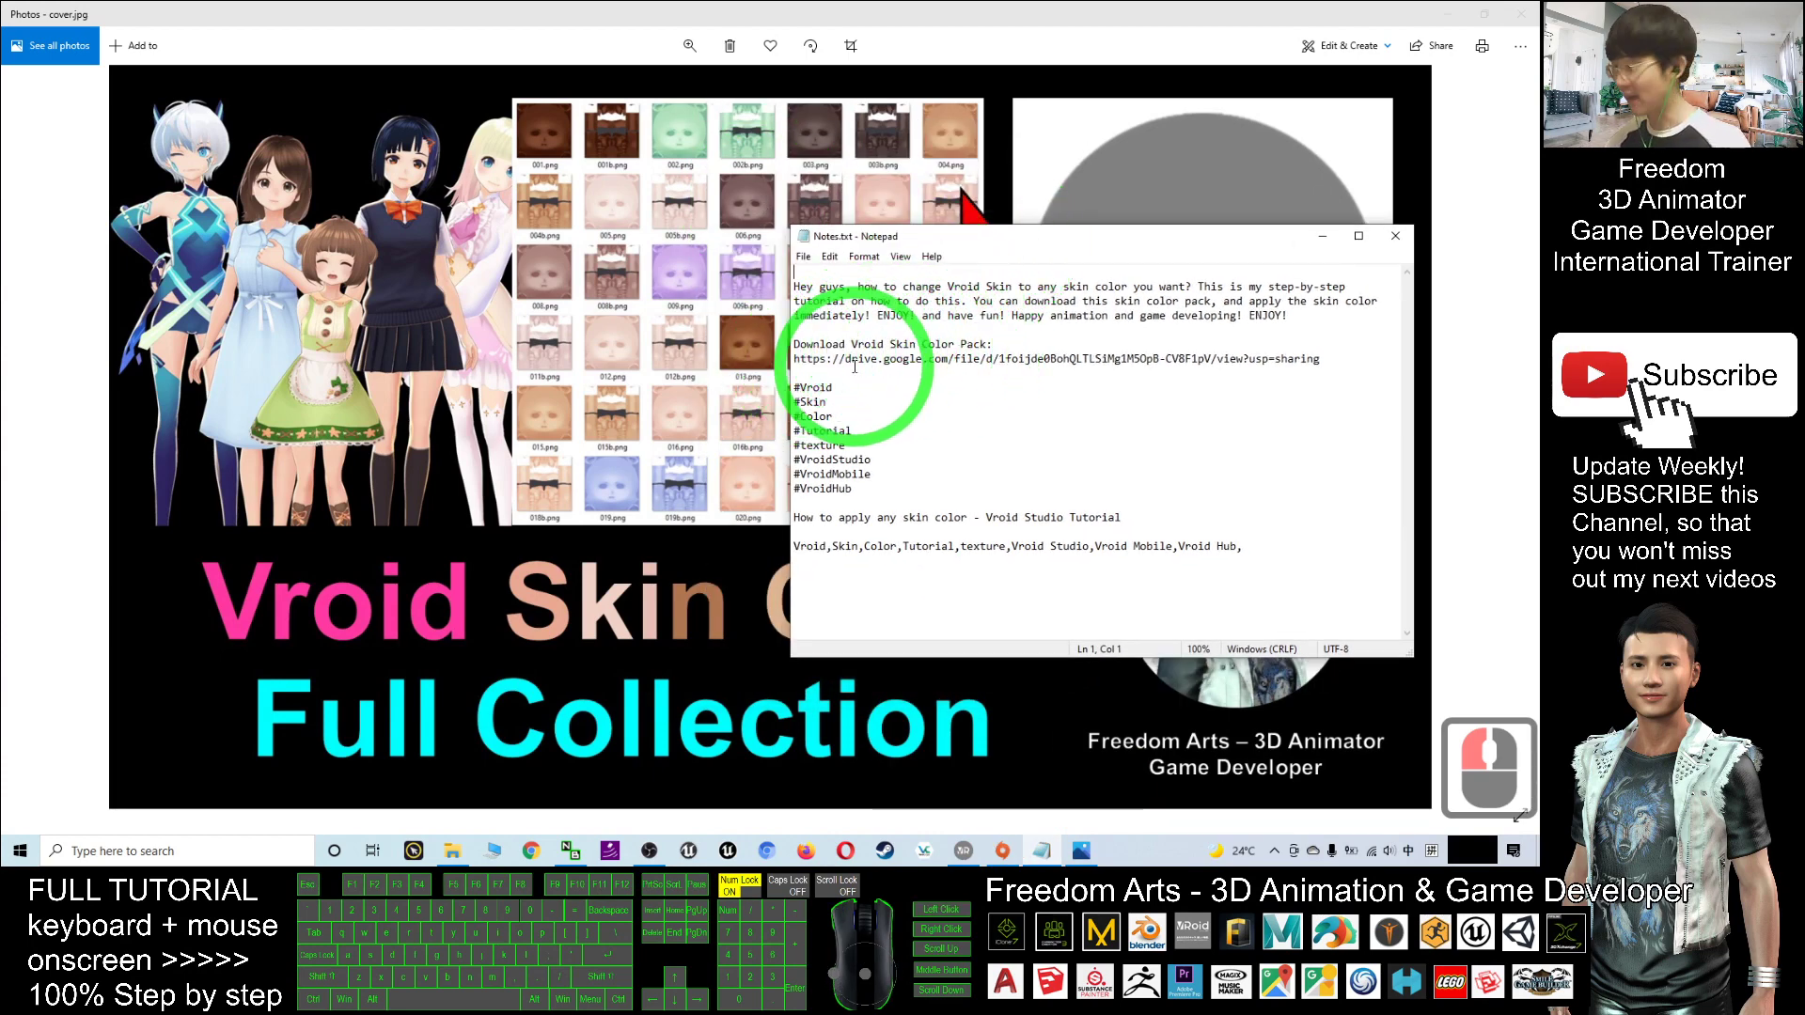
pyautogui.moveTo(794, 359); pyautogui.dragTo(1318, 360)
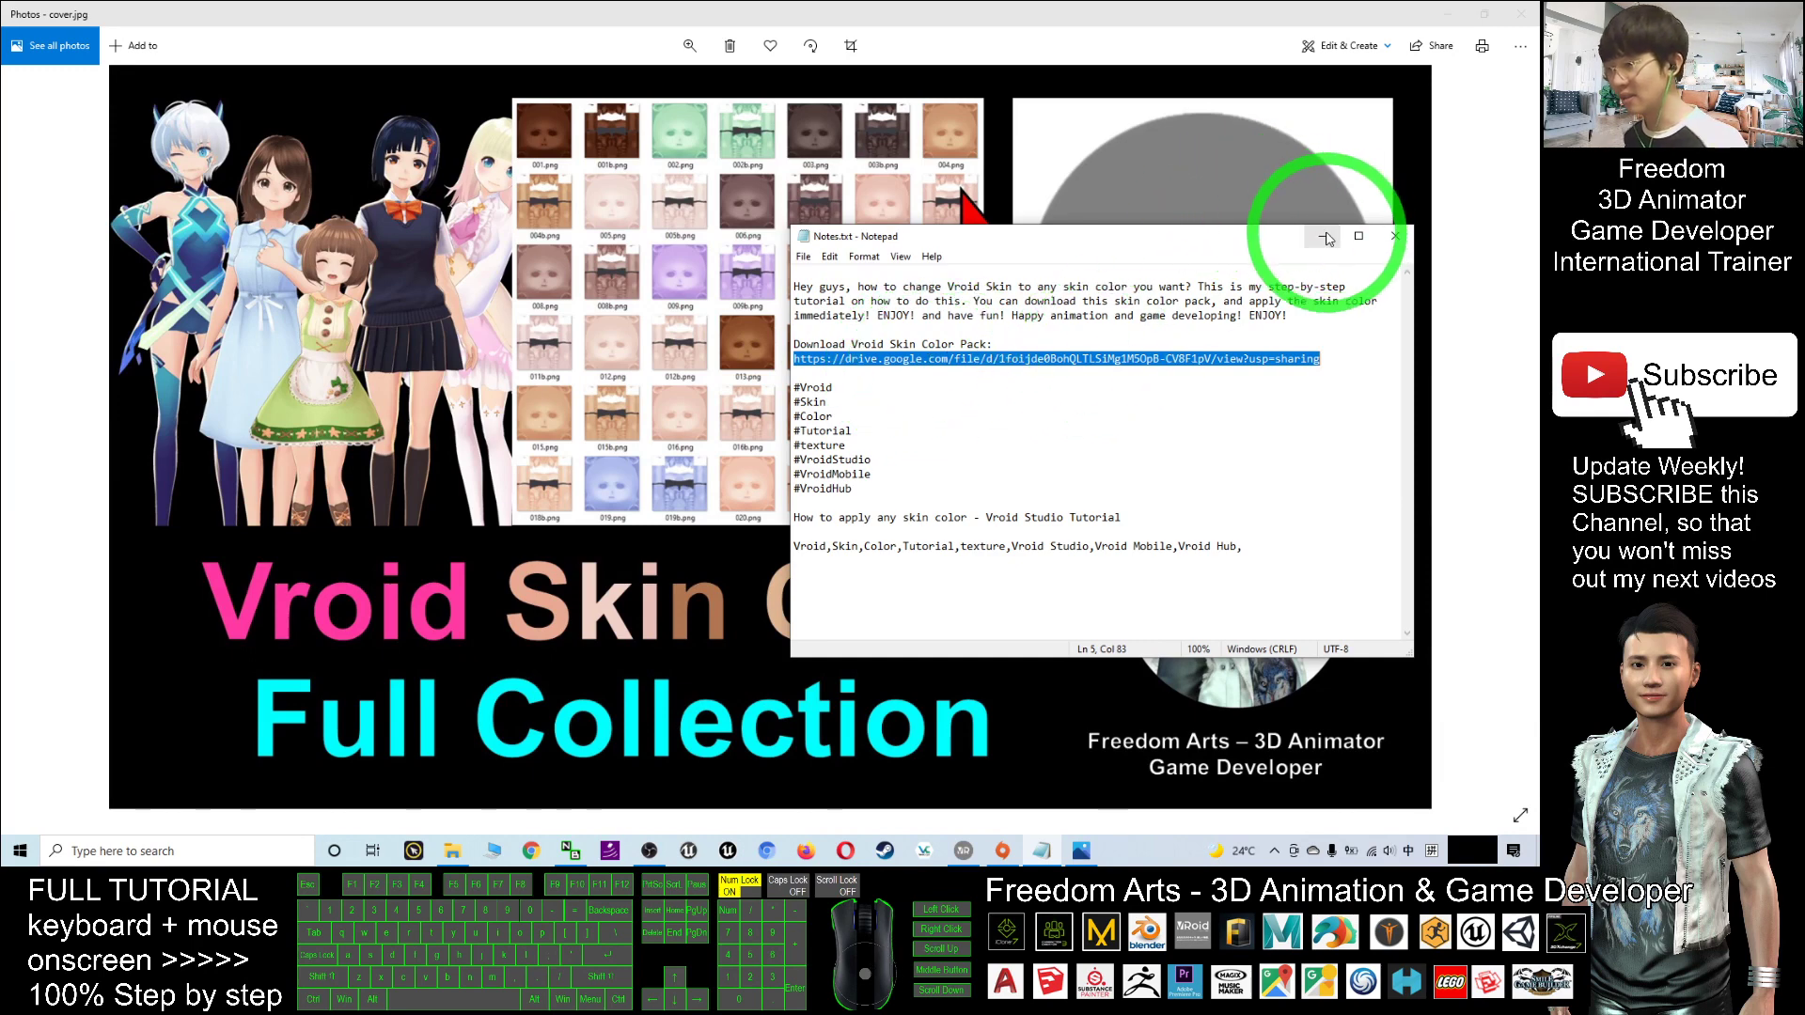
# Minimize the open windows and open the desktop Vroid Skin Color Pack folder maximized.
pyautogui.click(1425, 8)
pyautogui.click(1448, 14)
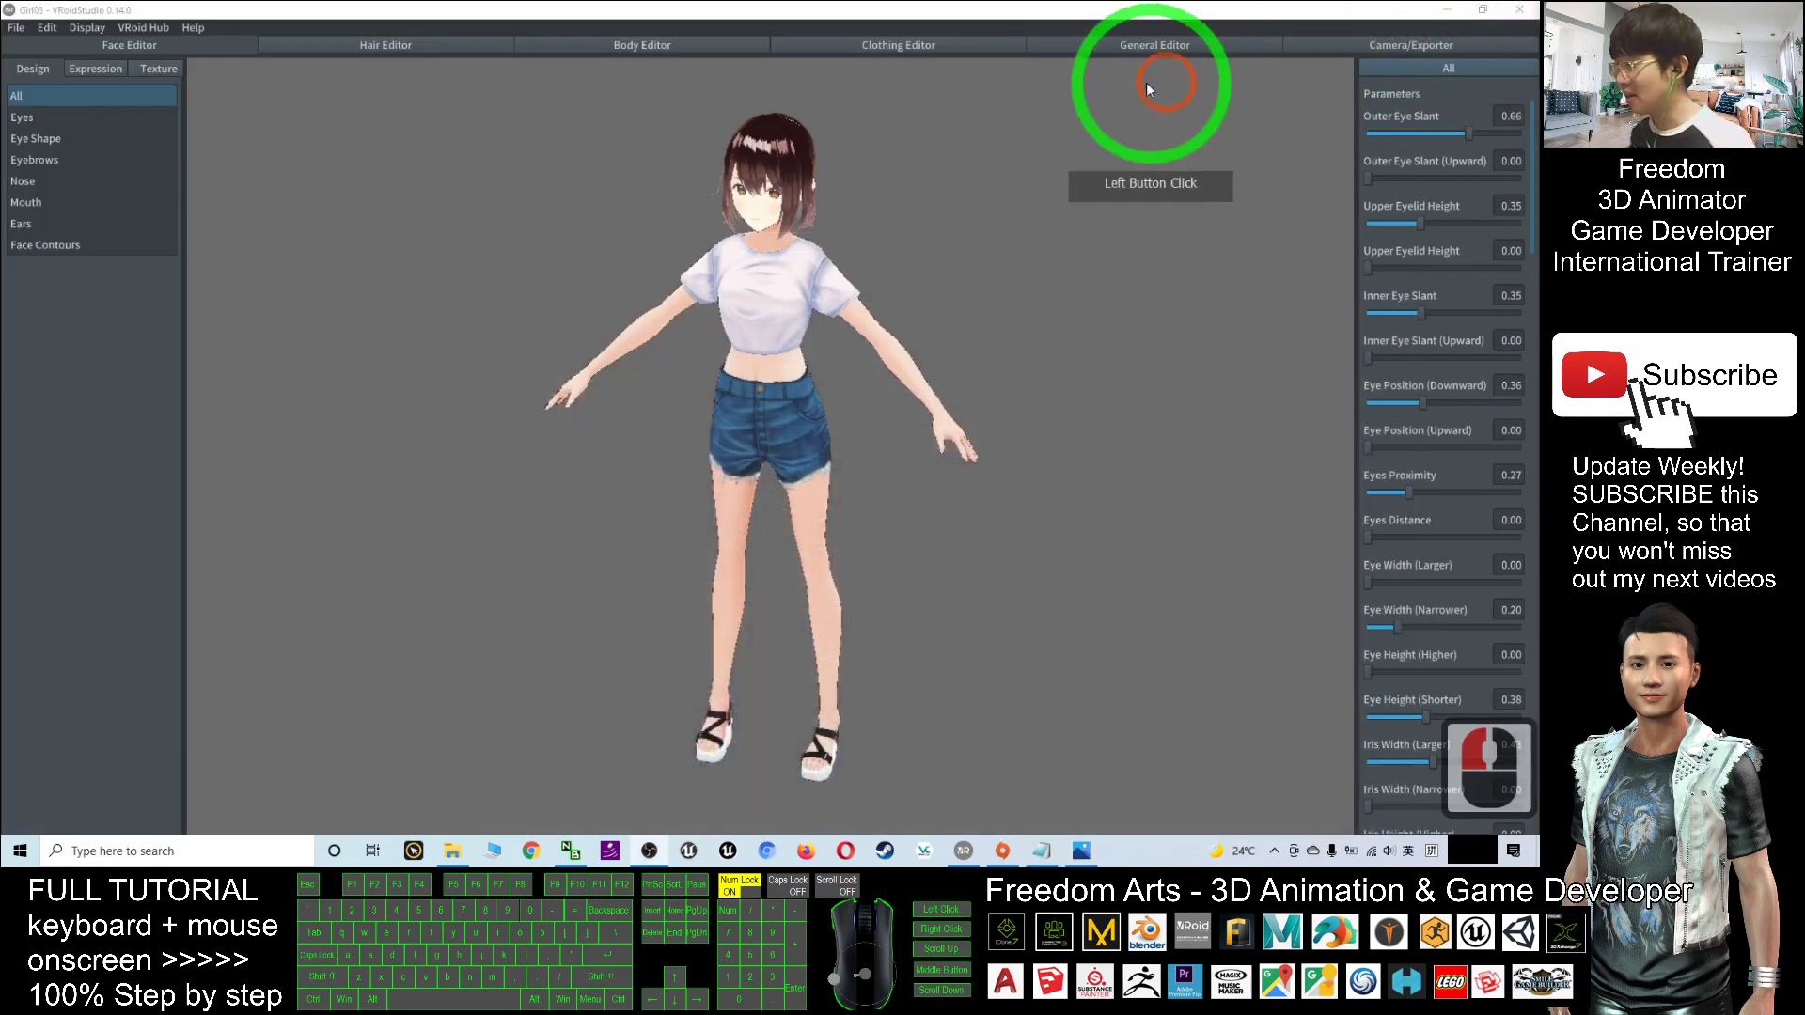
pyautogui.click(1447, 11)
pyautogui.click(47, 114)
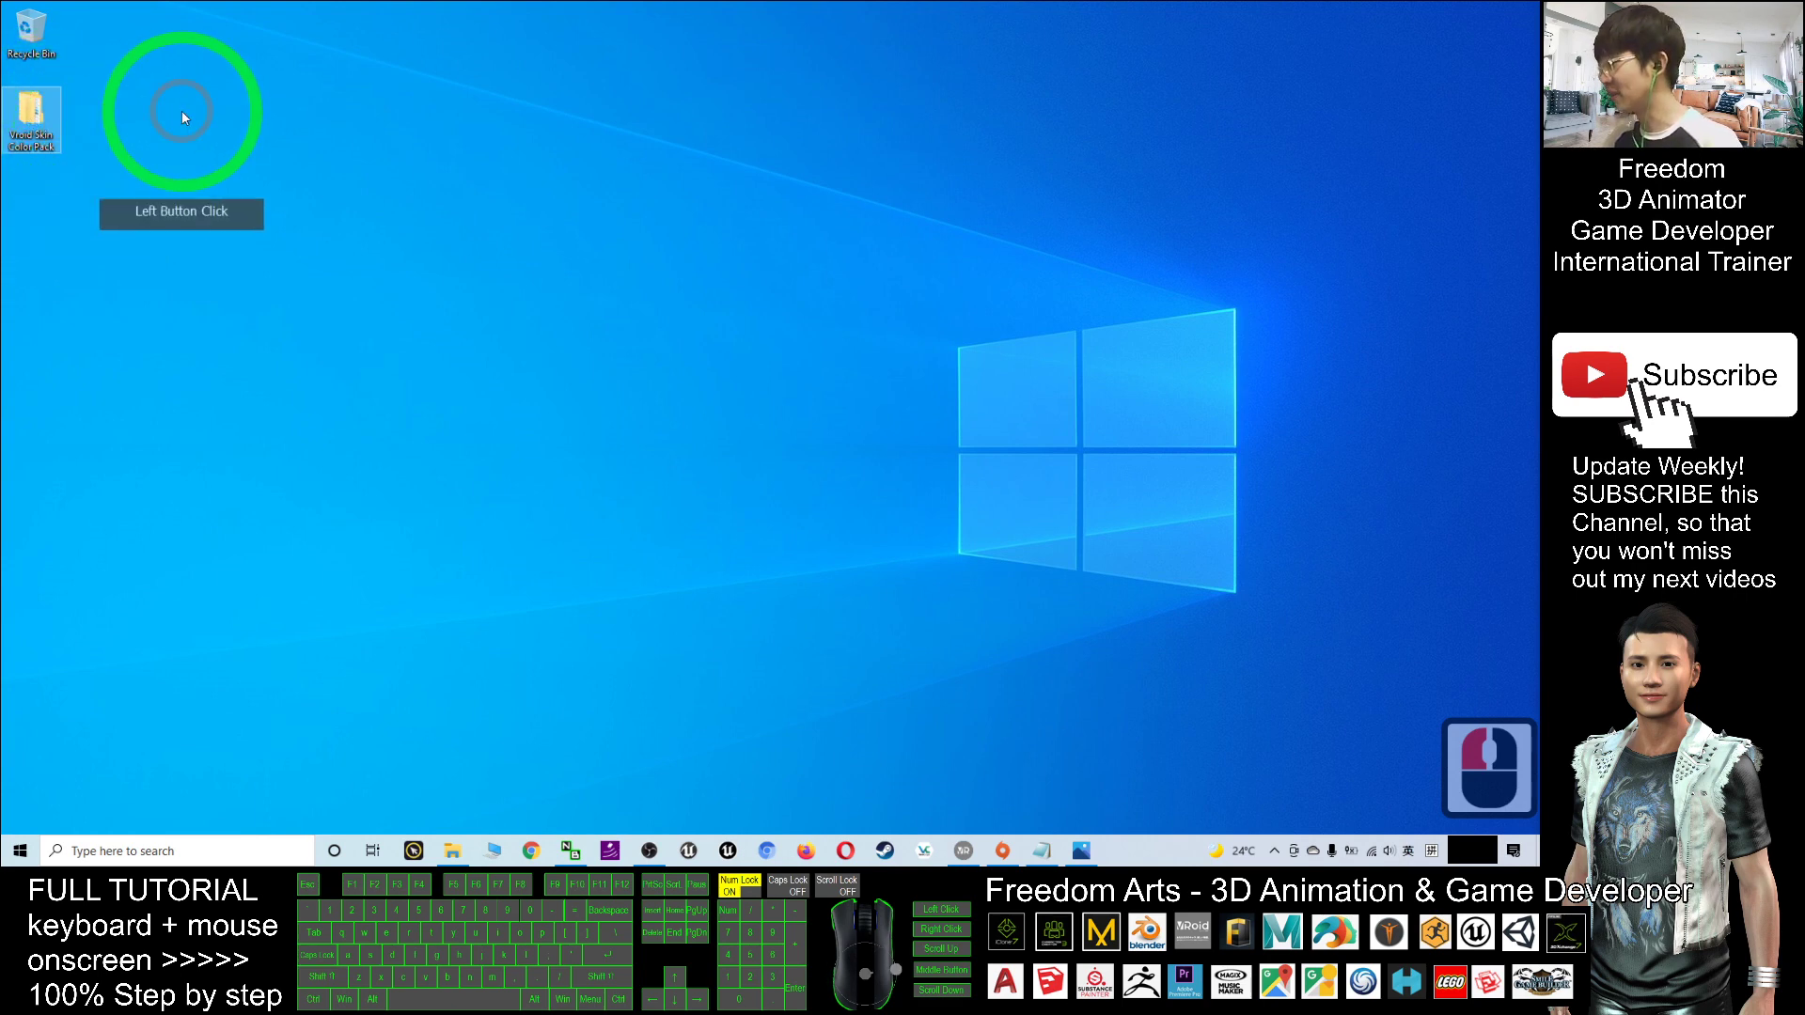
pyautogui.doubleClick(53, 117)
pyautogui.click(495, 101)
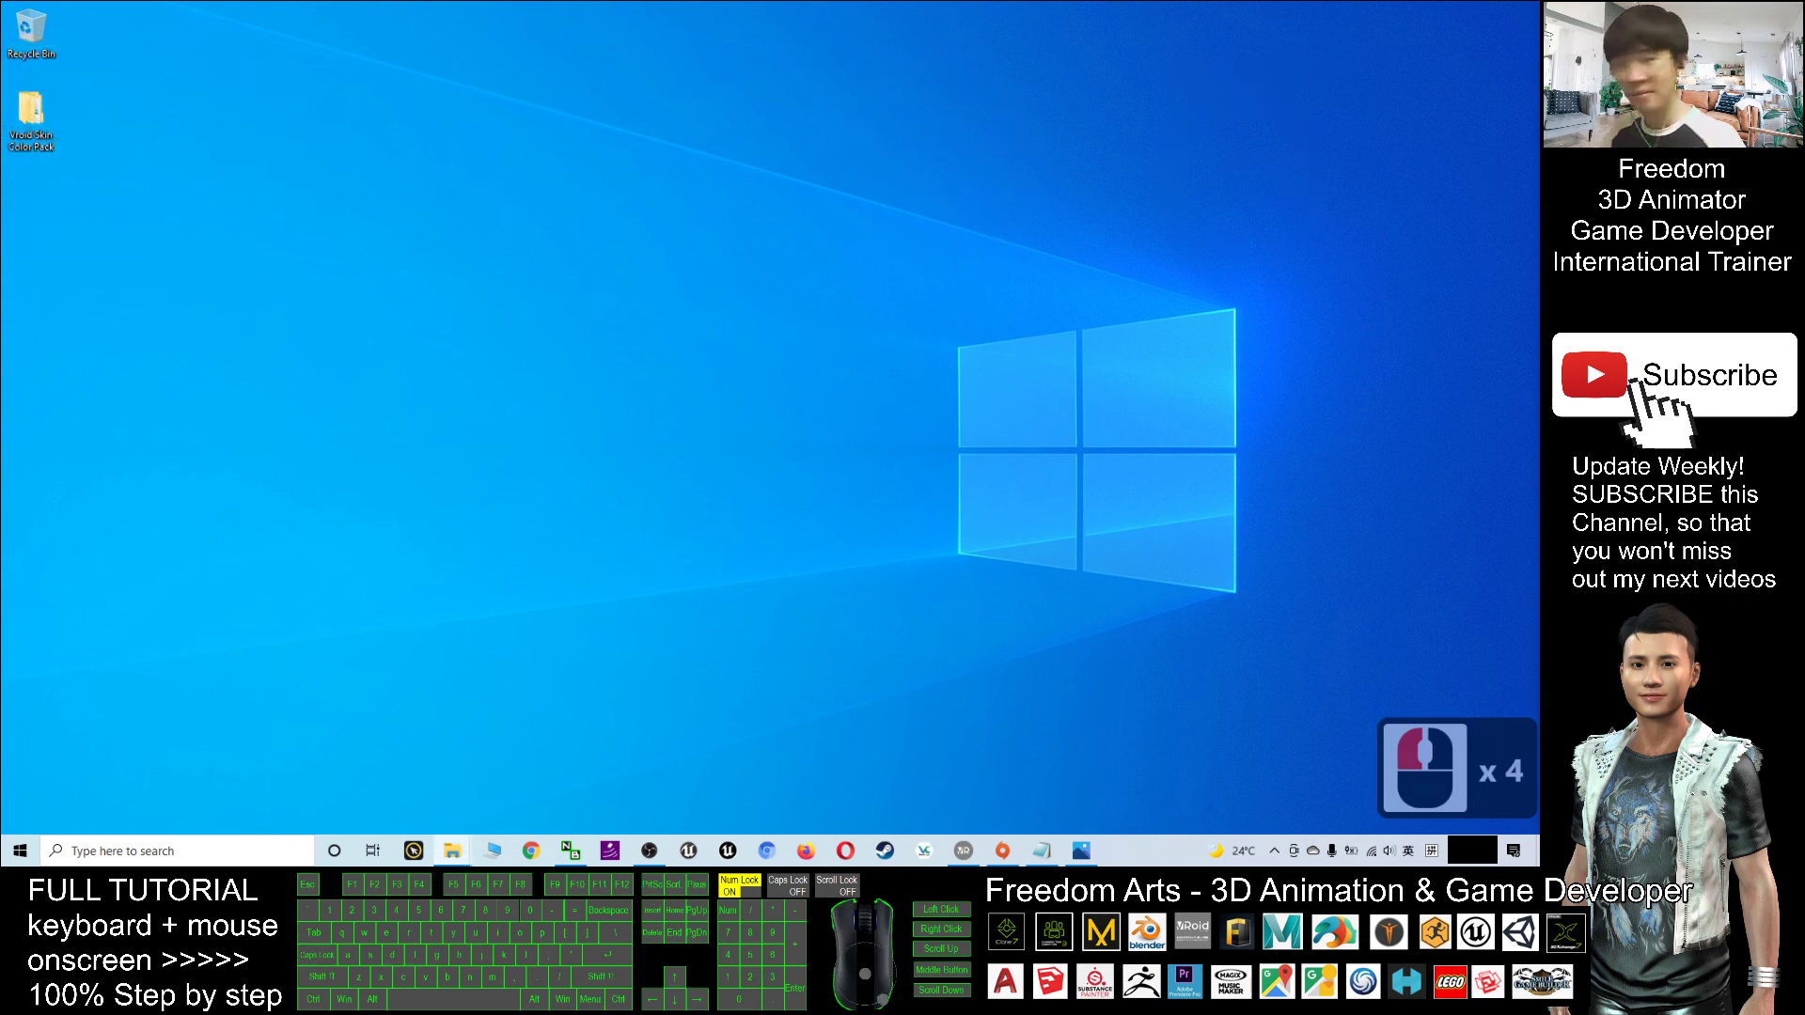
pyautogui.moveTo(1068, 250); pyautogui.dragTo(894, 161)
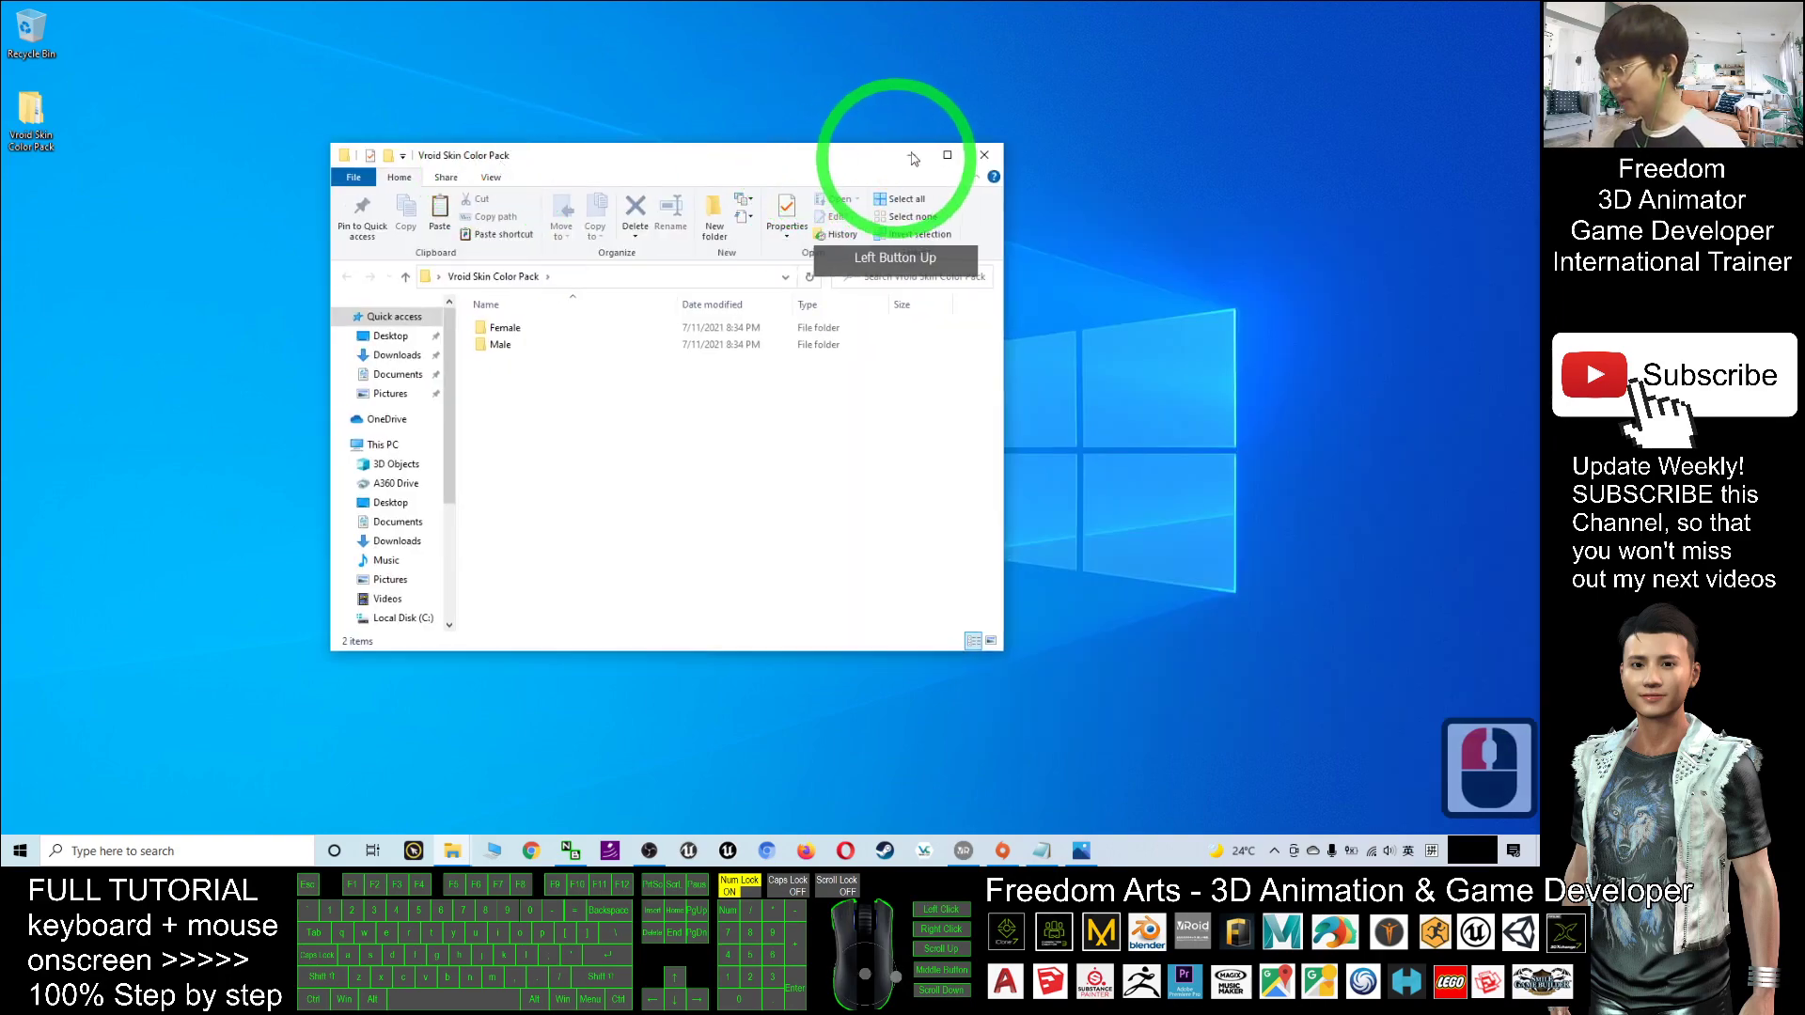
pyautogui.click(987, 161)
pyautogui.click(54, 110)
pyautogui.doubleClick(54, 110)
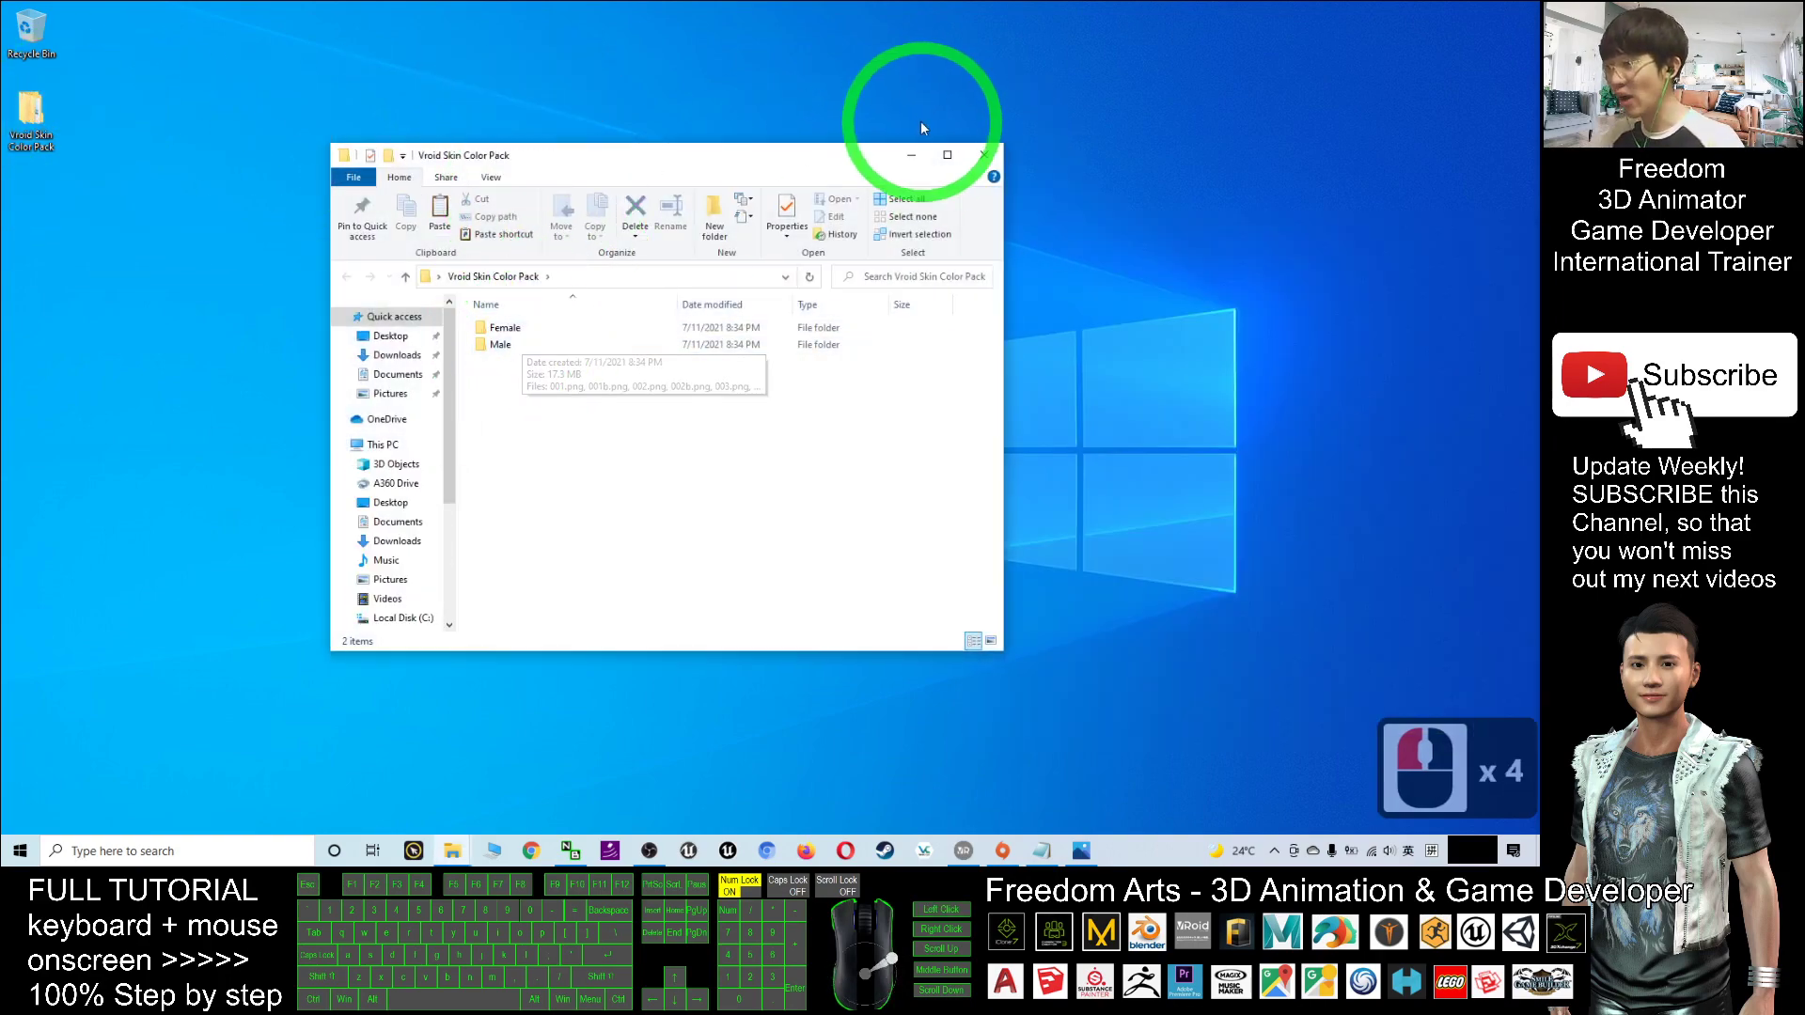
pyautogui.click(947, 154)
# Show the Female folder's 42 skin textures as large icons, then return to VRoid Studio.
pyautogui.click(176, 184)
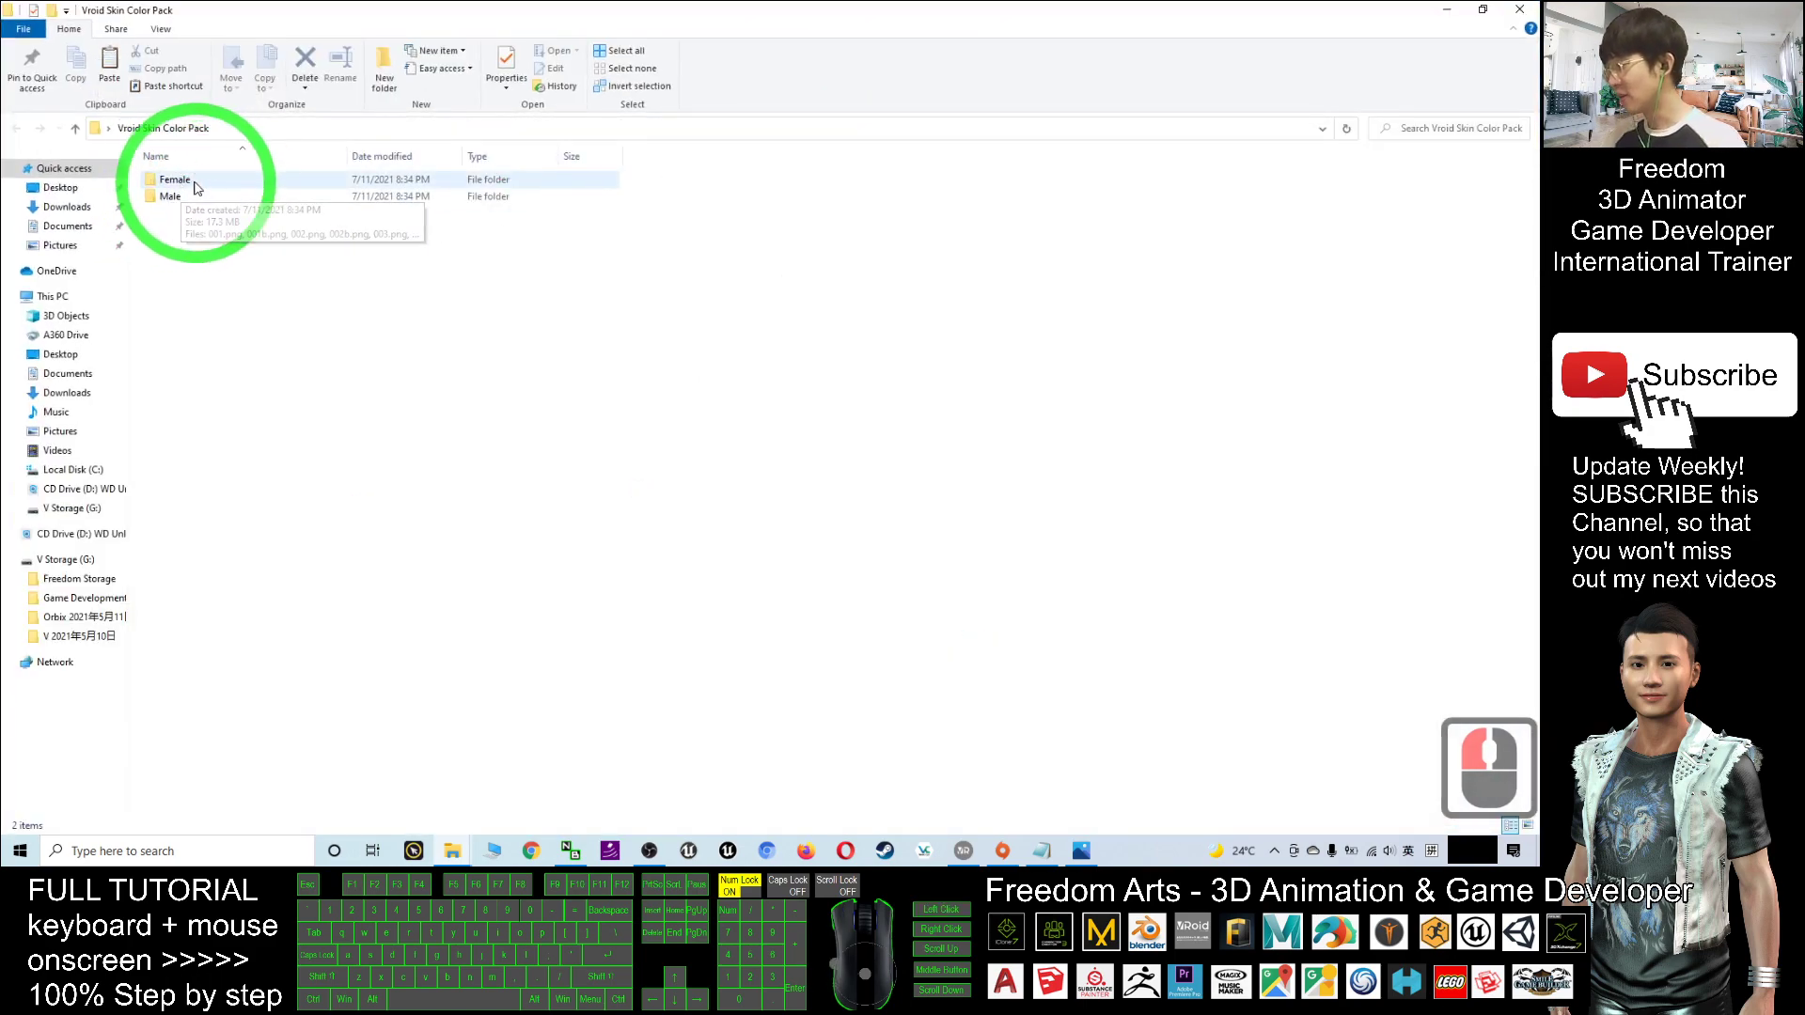
pyautogui.doubleClick(175, 179)
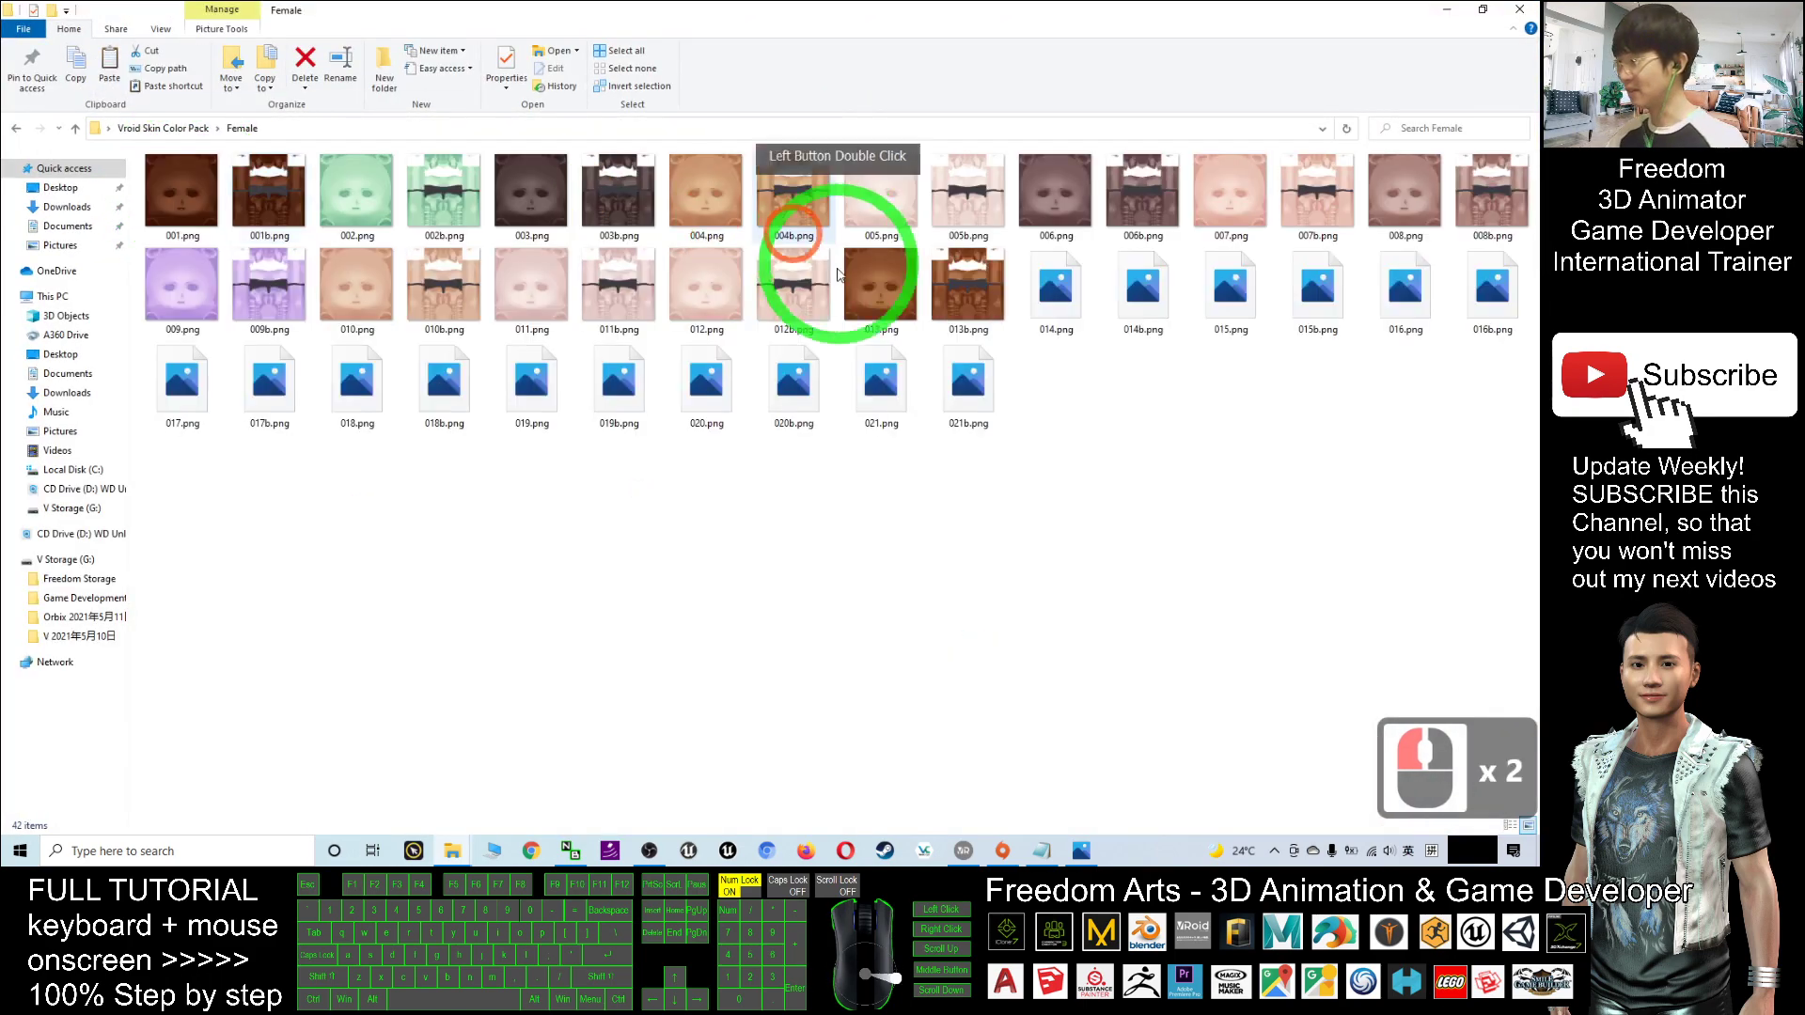
pyautogui.rightClick(506, 489)
pyautogui.moveTo(564, 500)
pyautogui.click(774, 510)
pyautogui.scroll(-5, 604, 303)
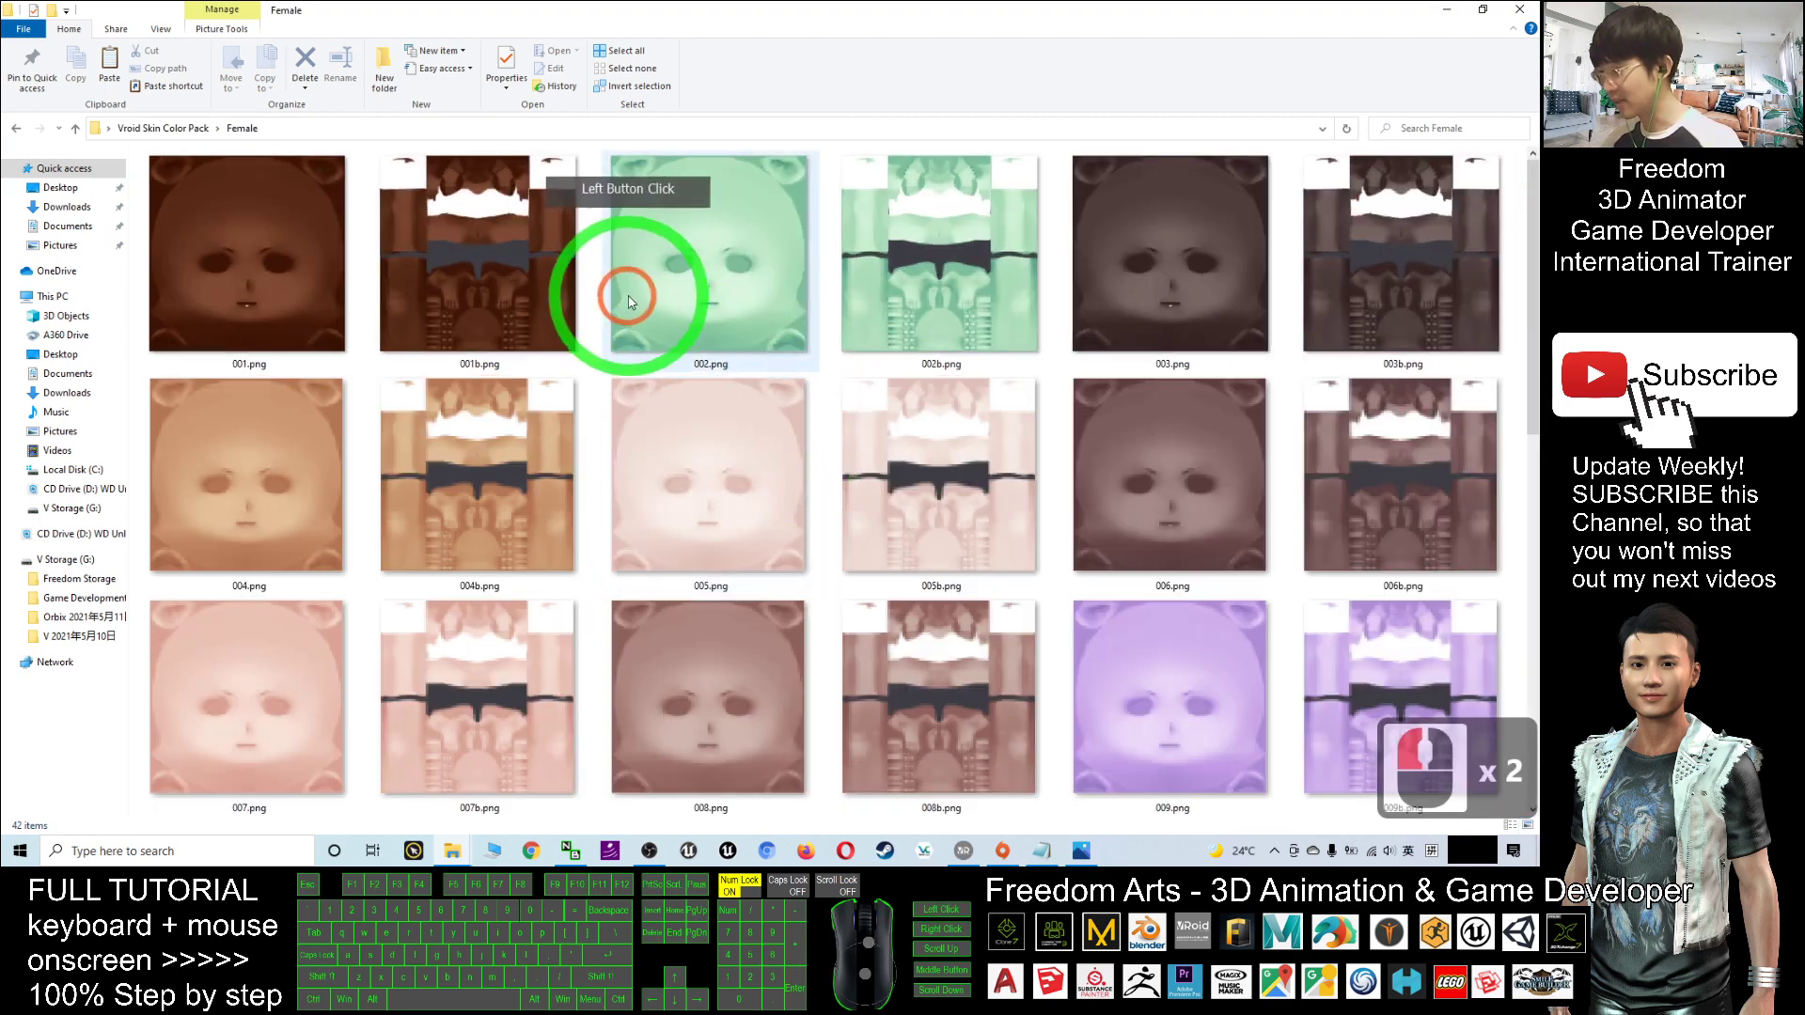
pyautogui.scroll(12, 1025, 381)
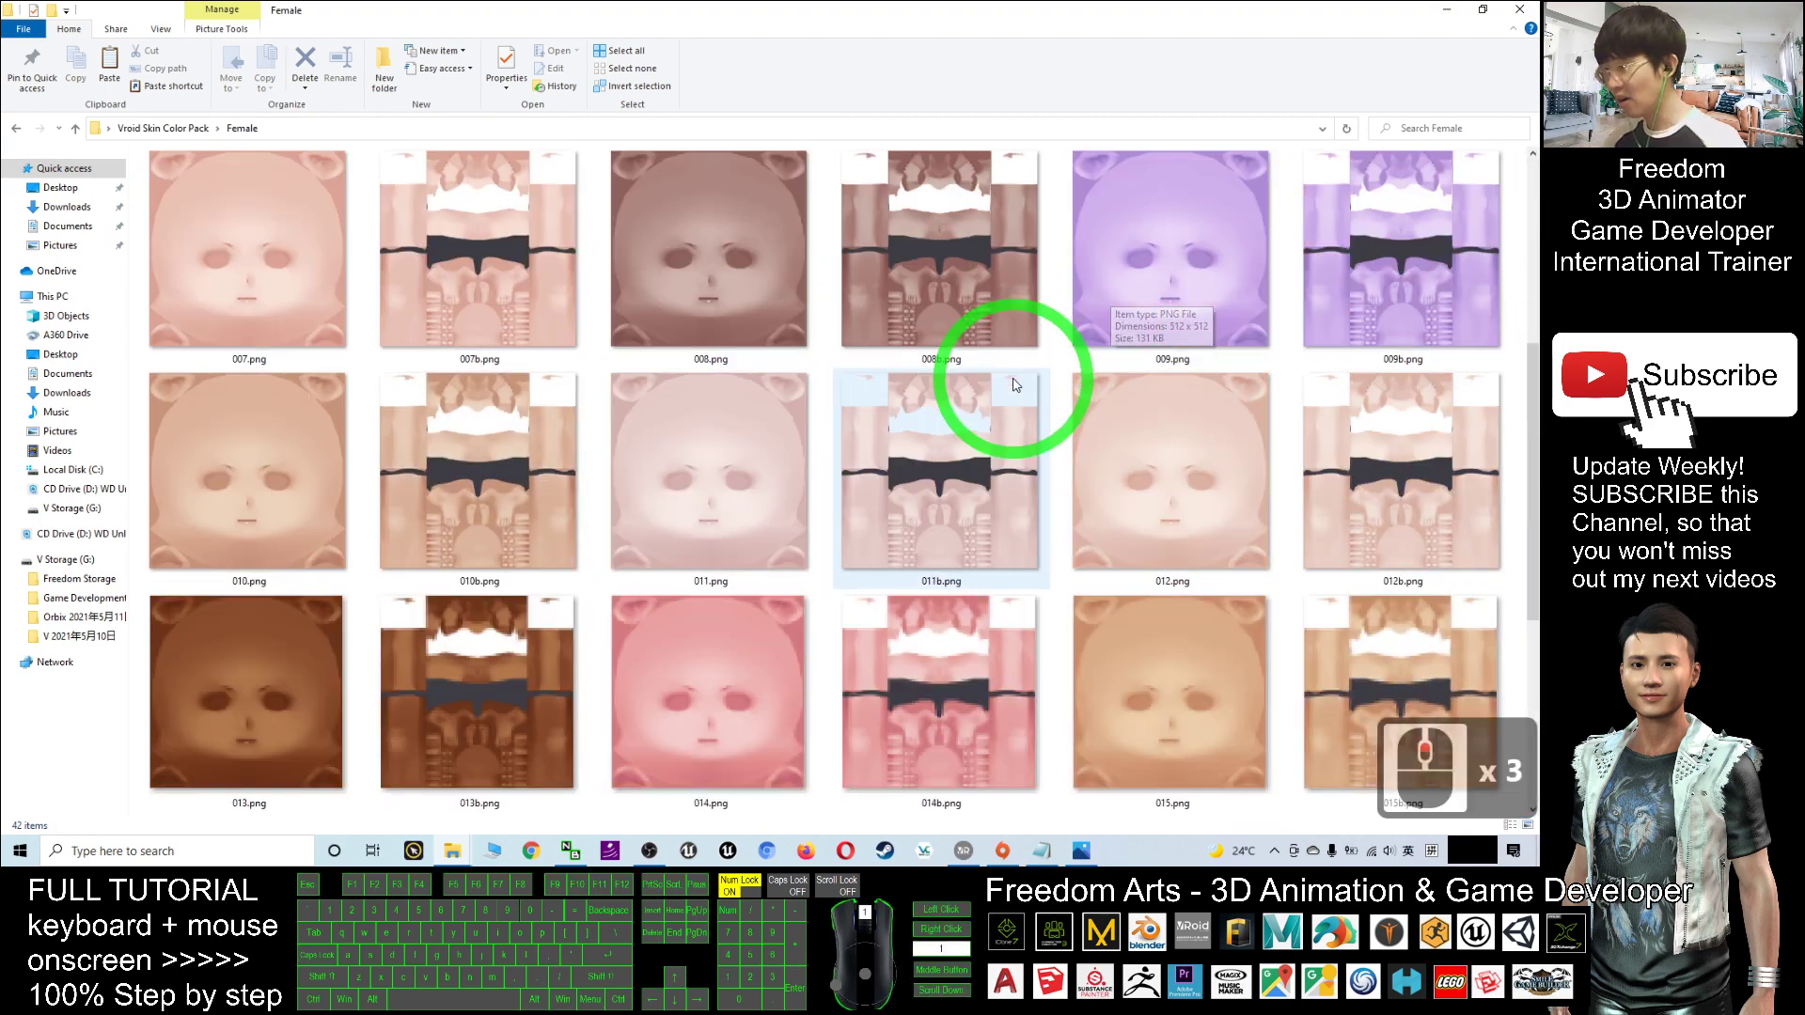
pyautogui.rightClick(367, 295)
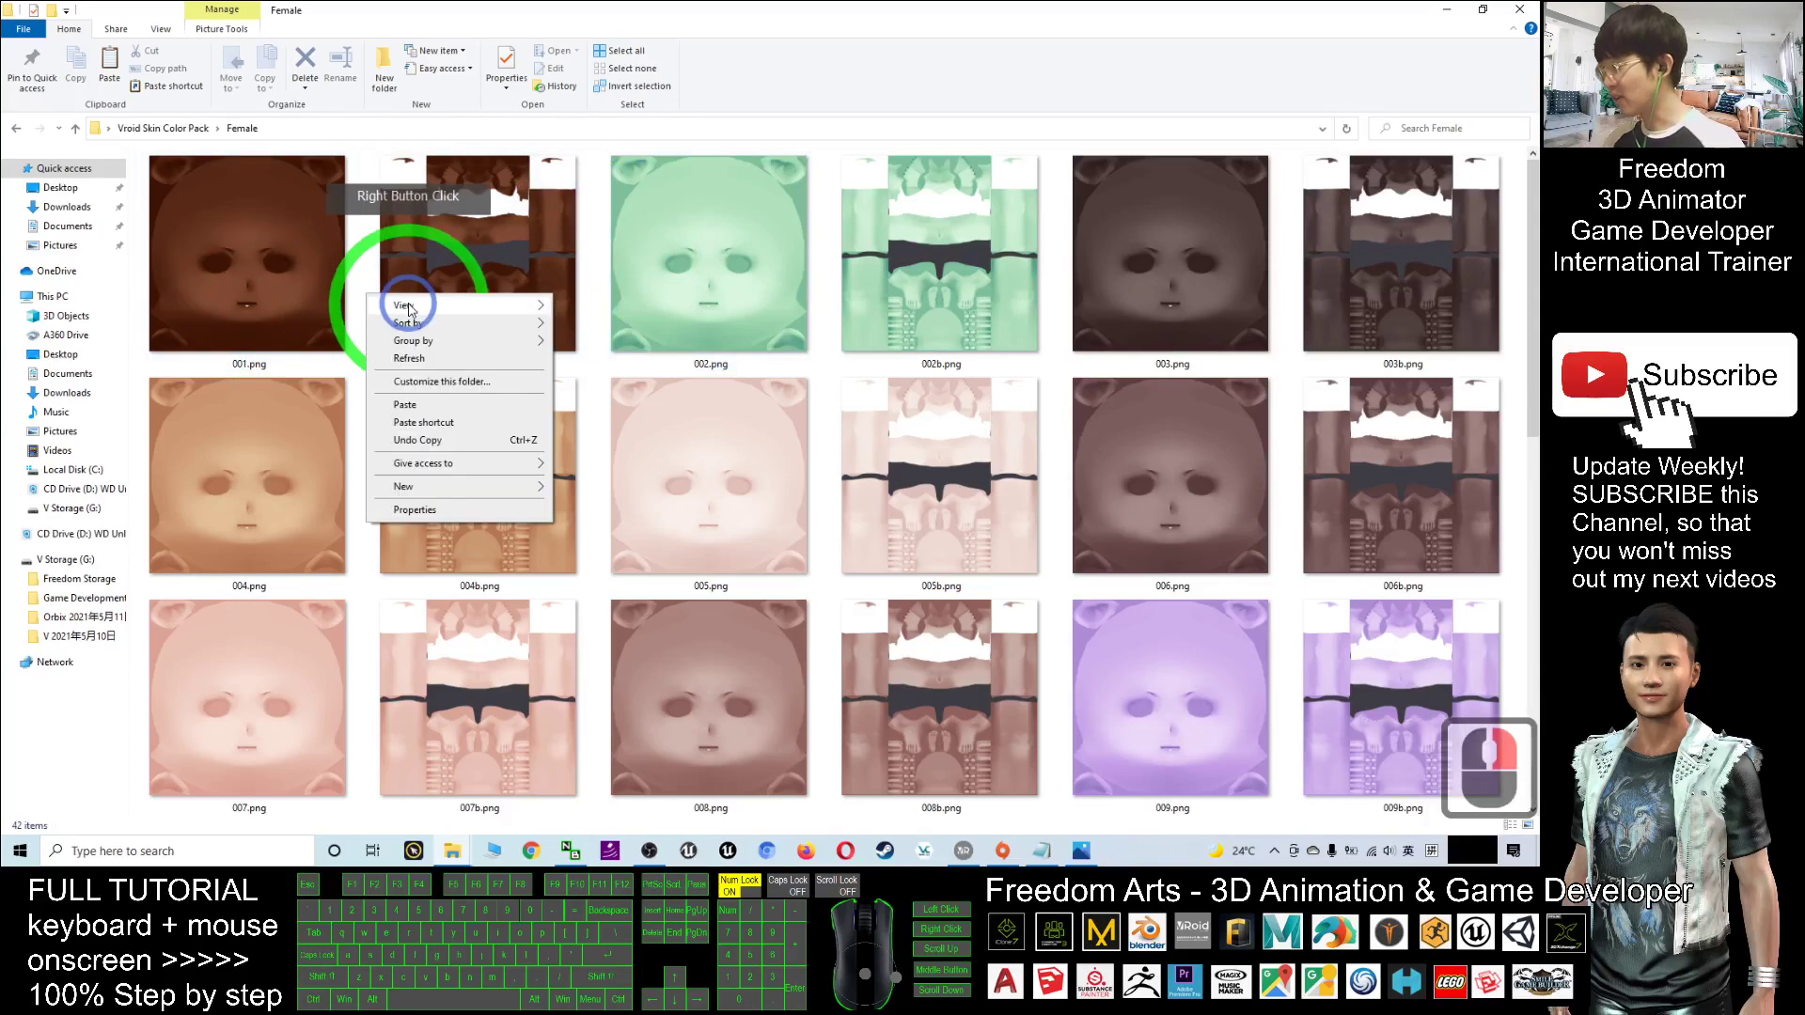
pyautogui.moveTo(507, 305)
pyautogui.click(611, 328)
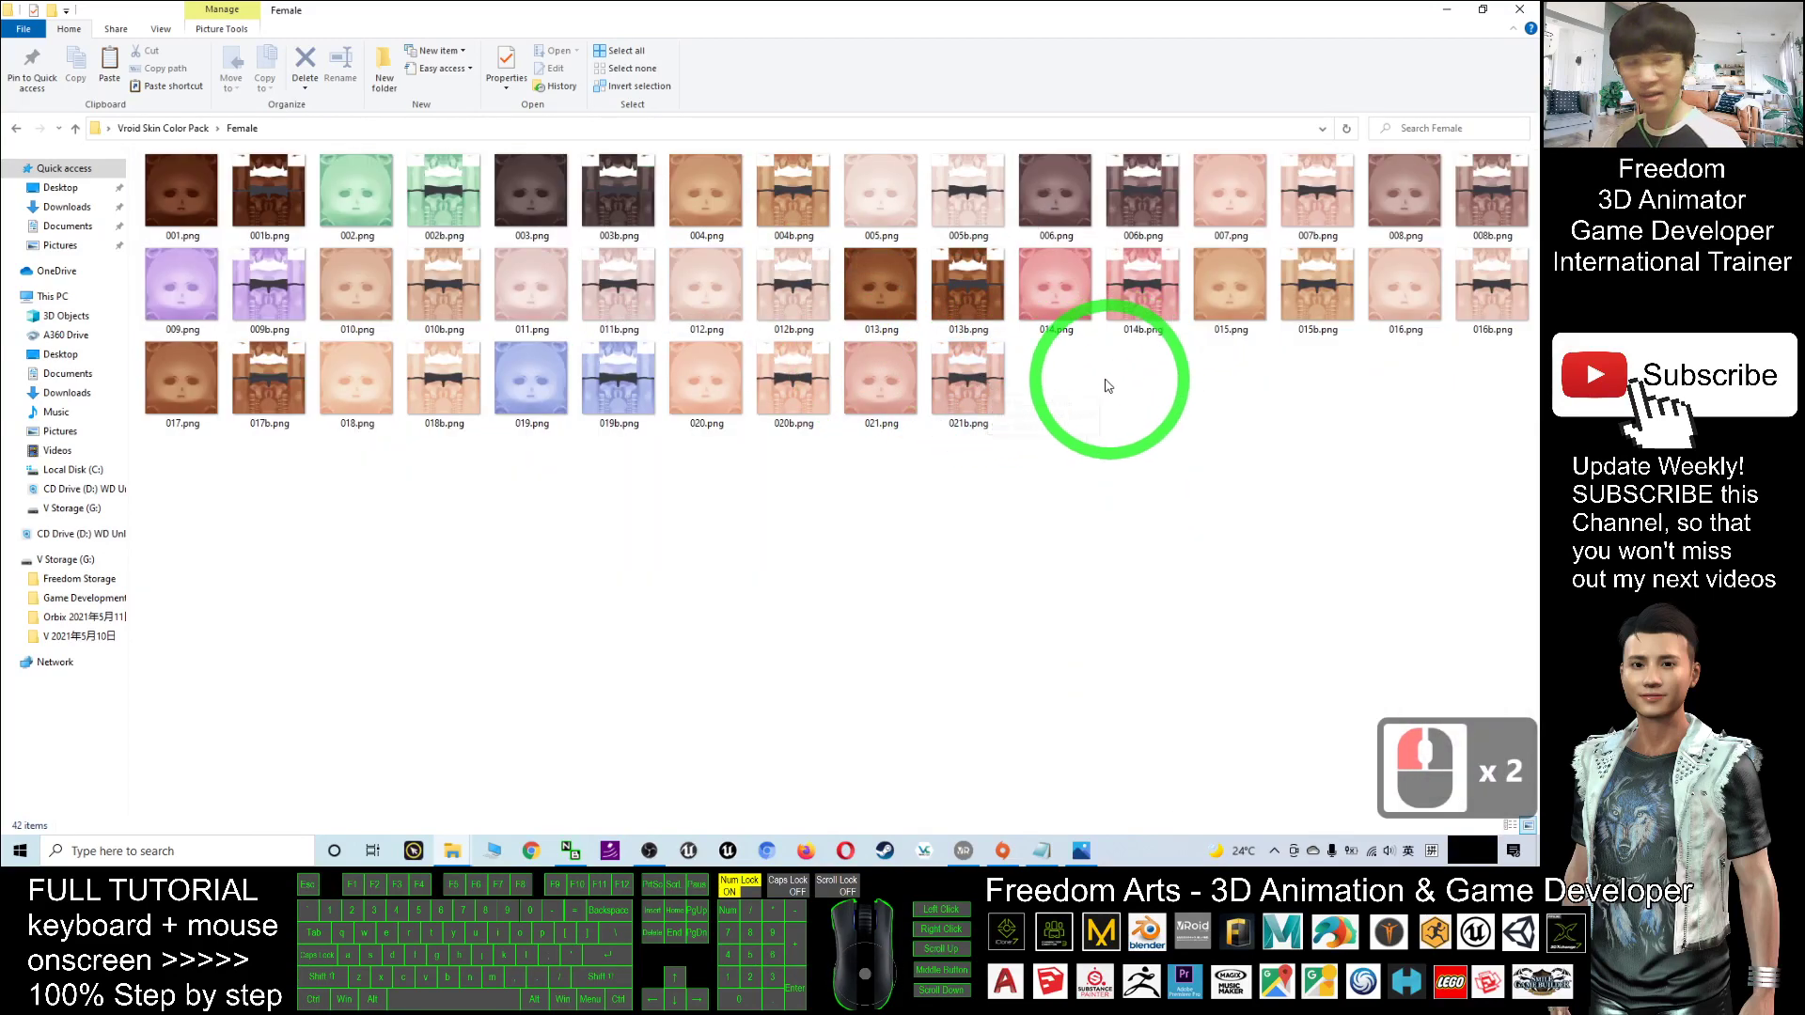
pyautogui.click(964, 851)
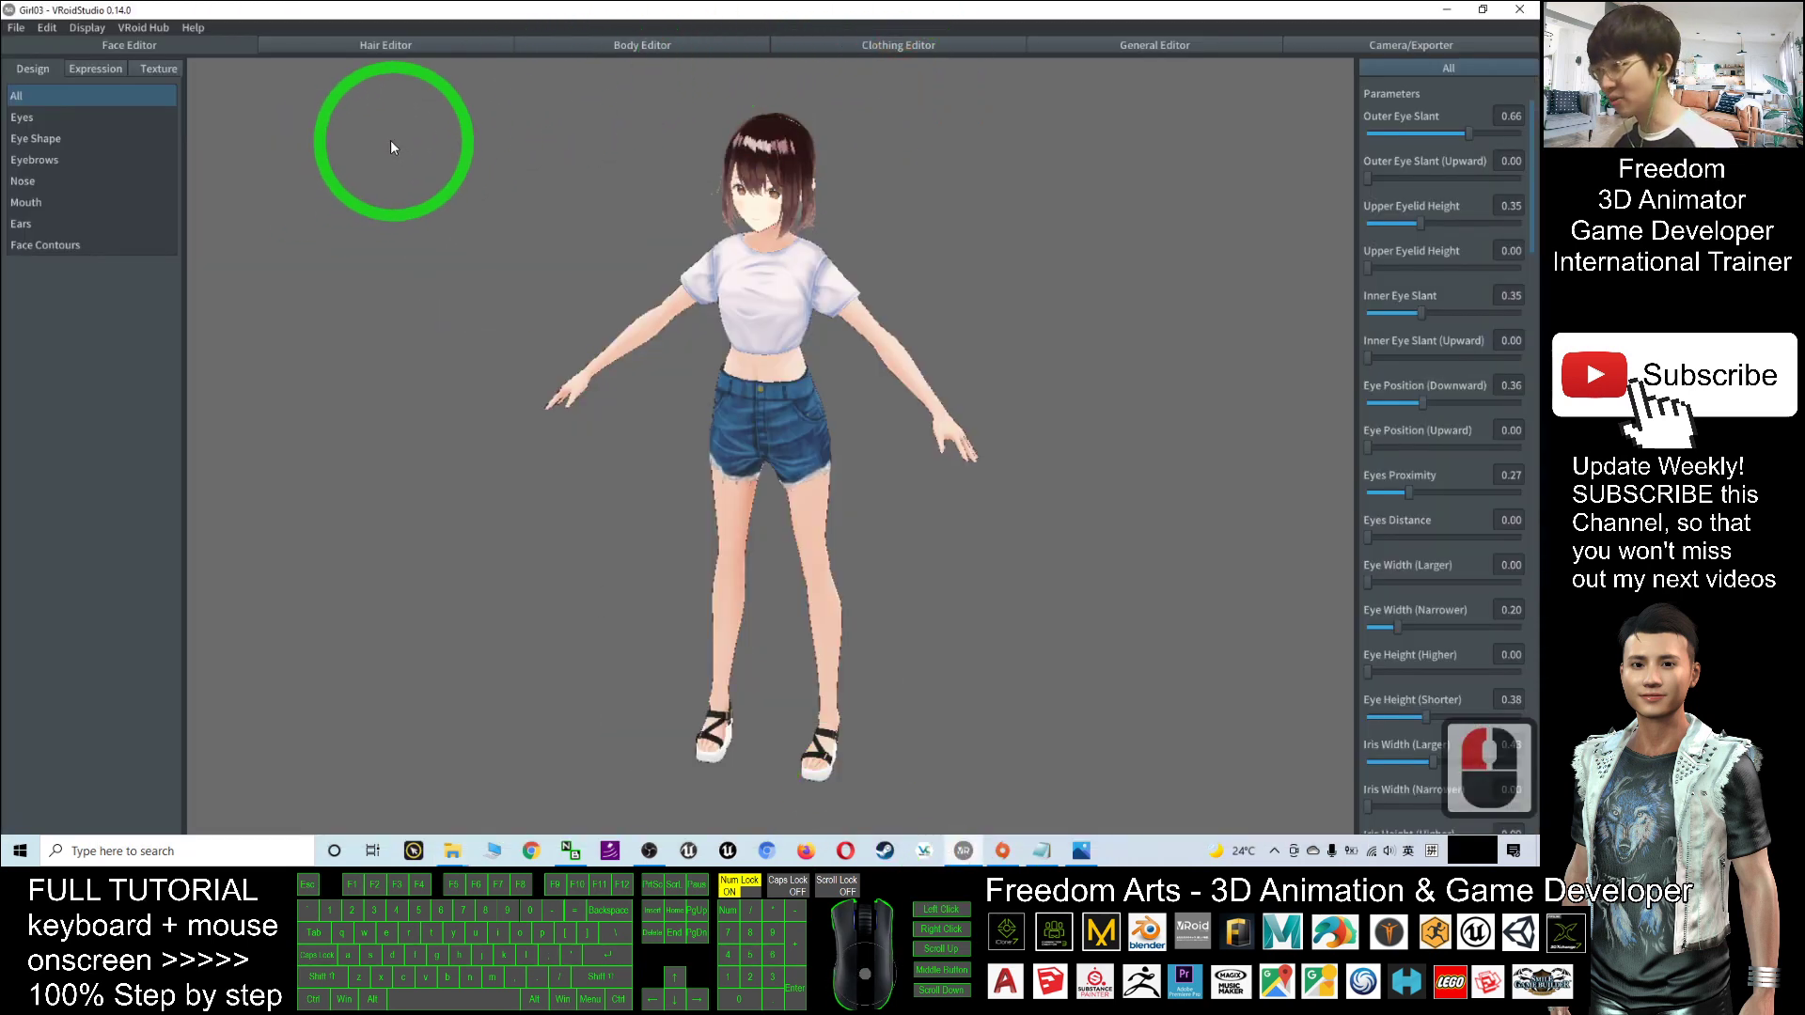
# Switch to the Body Editor, centre the head, show All categories and open the Texture tab.
pyautogui.click(686, 49)
pyautogui.scroll(4, 983, 351)
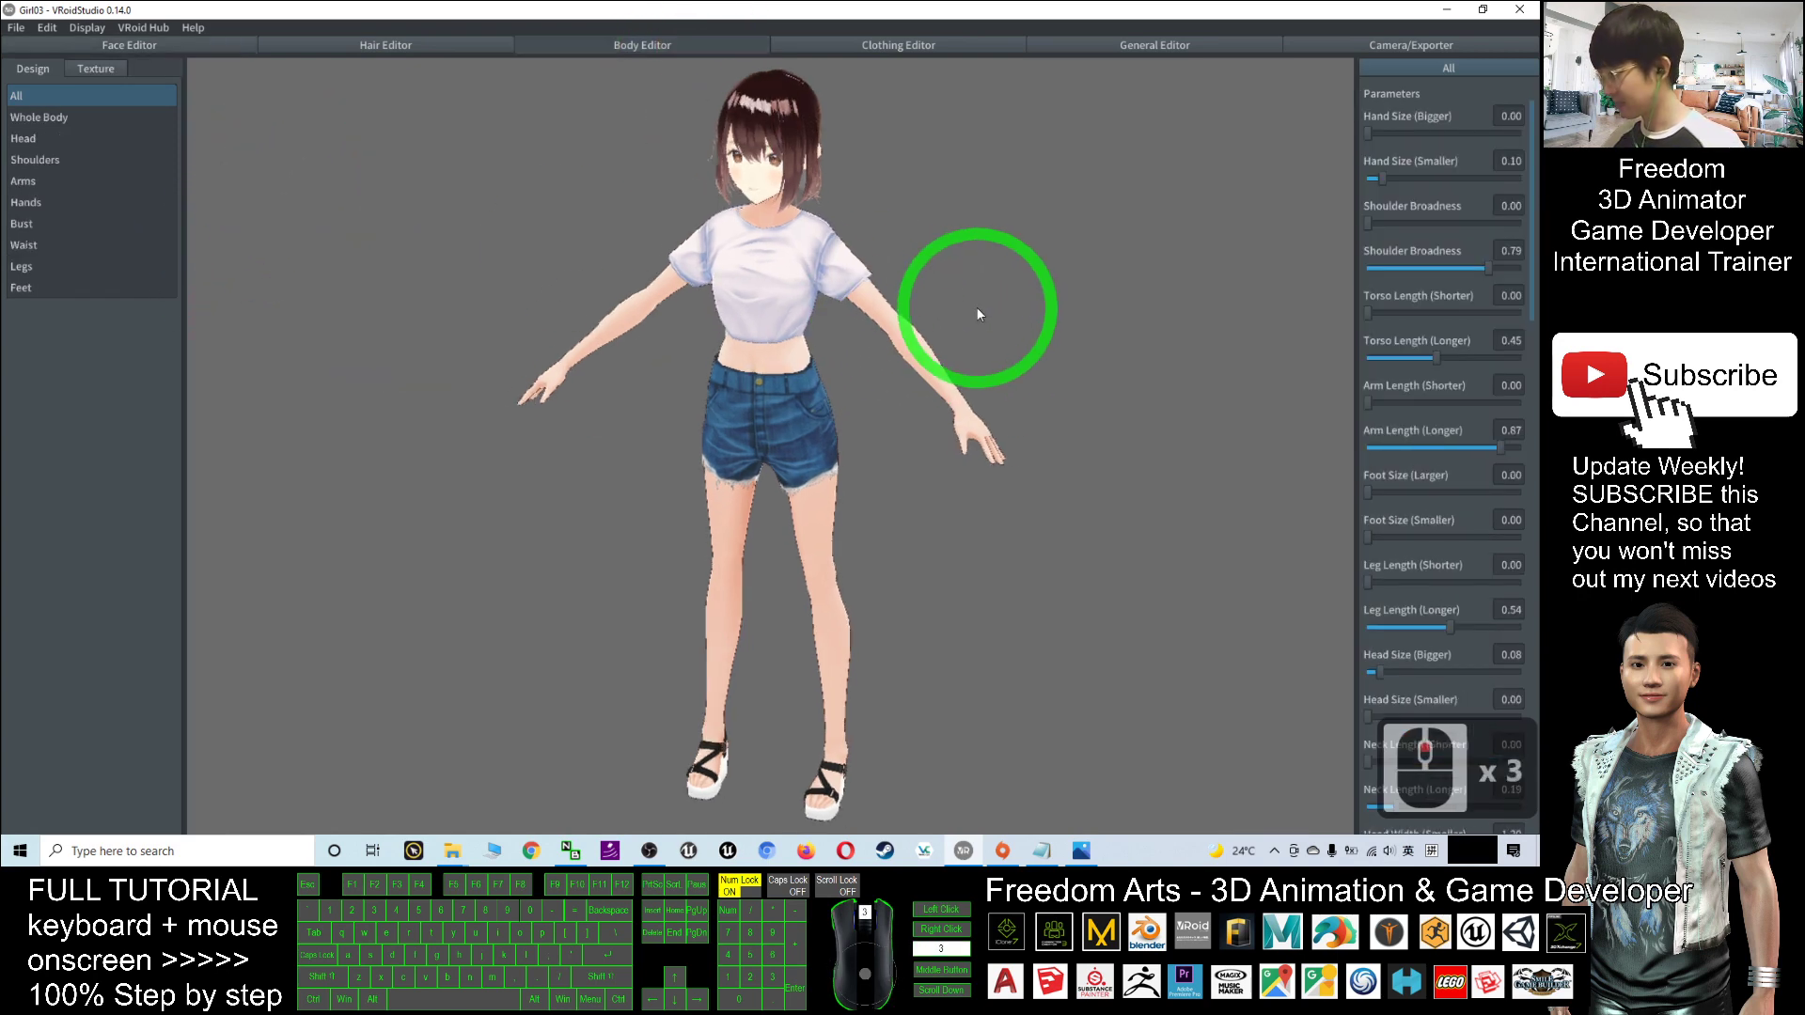
pyautogui.scroll(11, 976, 306)
pyautogui.moveTo(1007, 282); pyautogui.dragTo(1012, 463, button='middle')
pyautogui.click(86, 97)
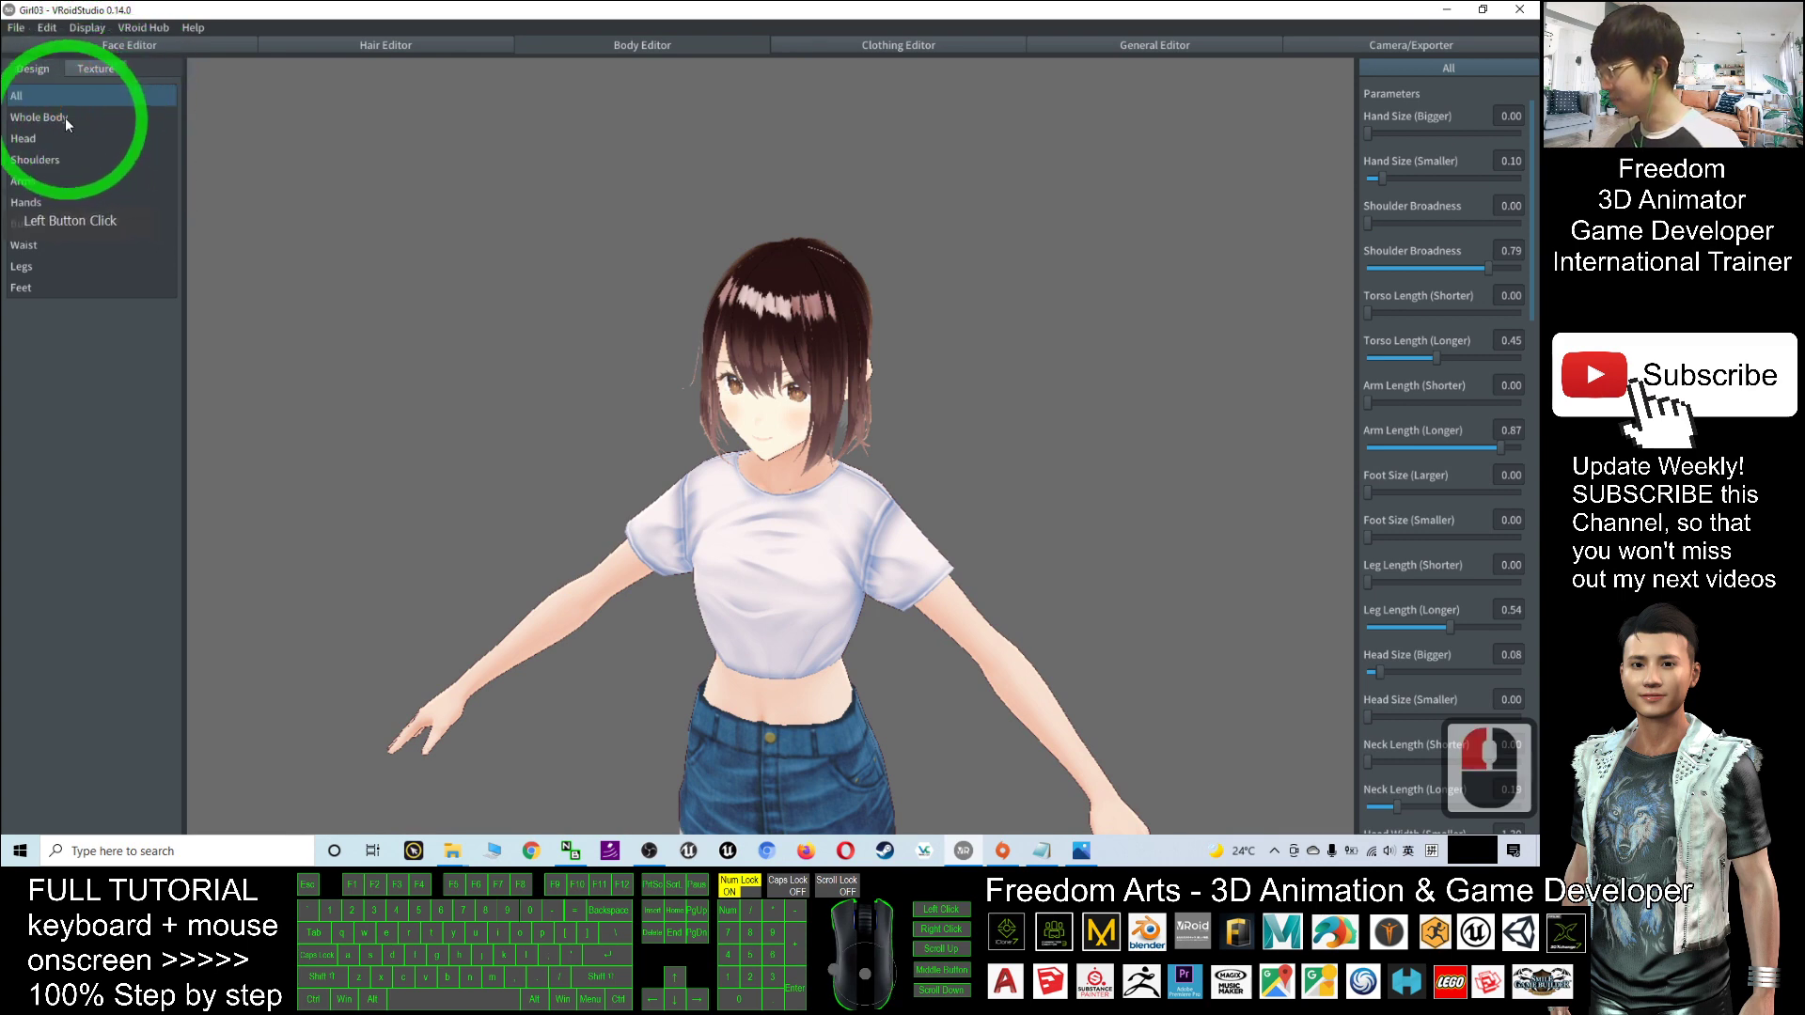
pyautogui.click(104, 70)
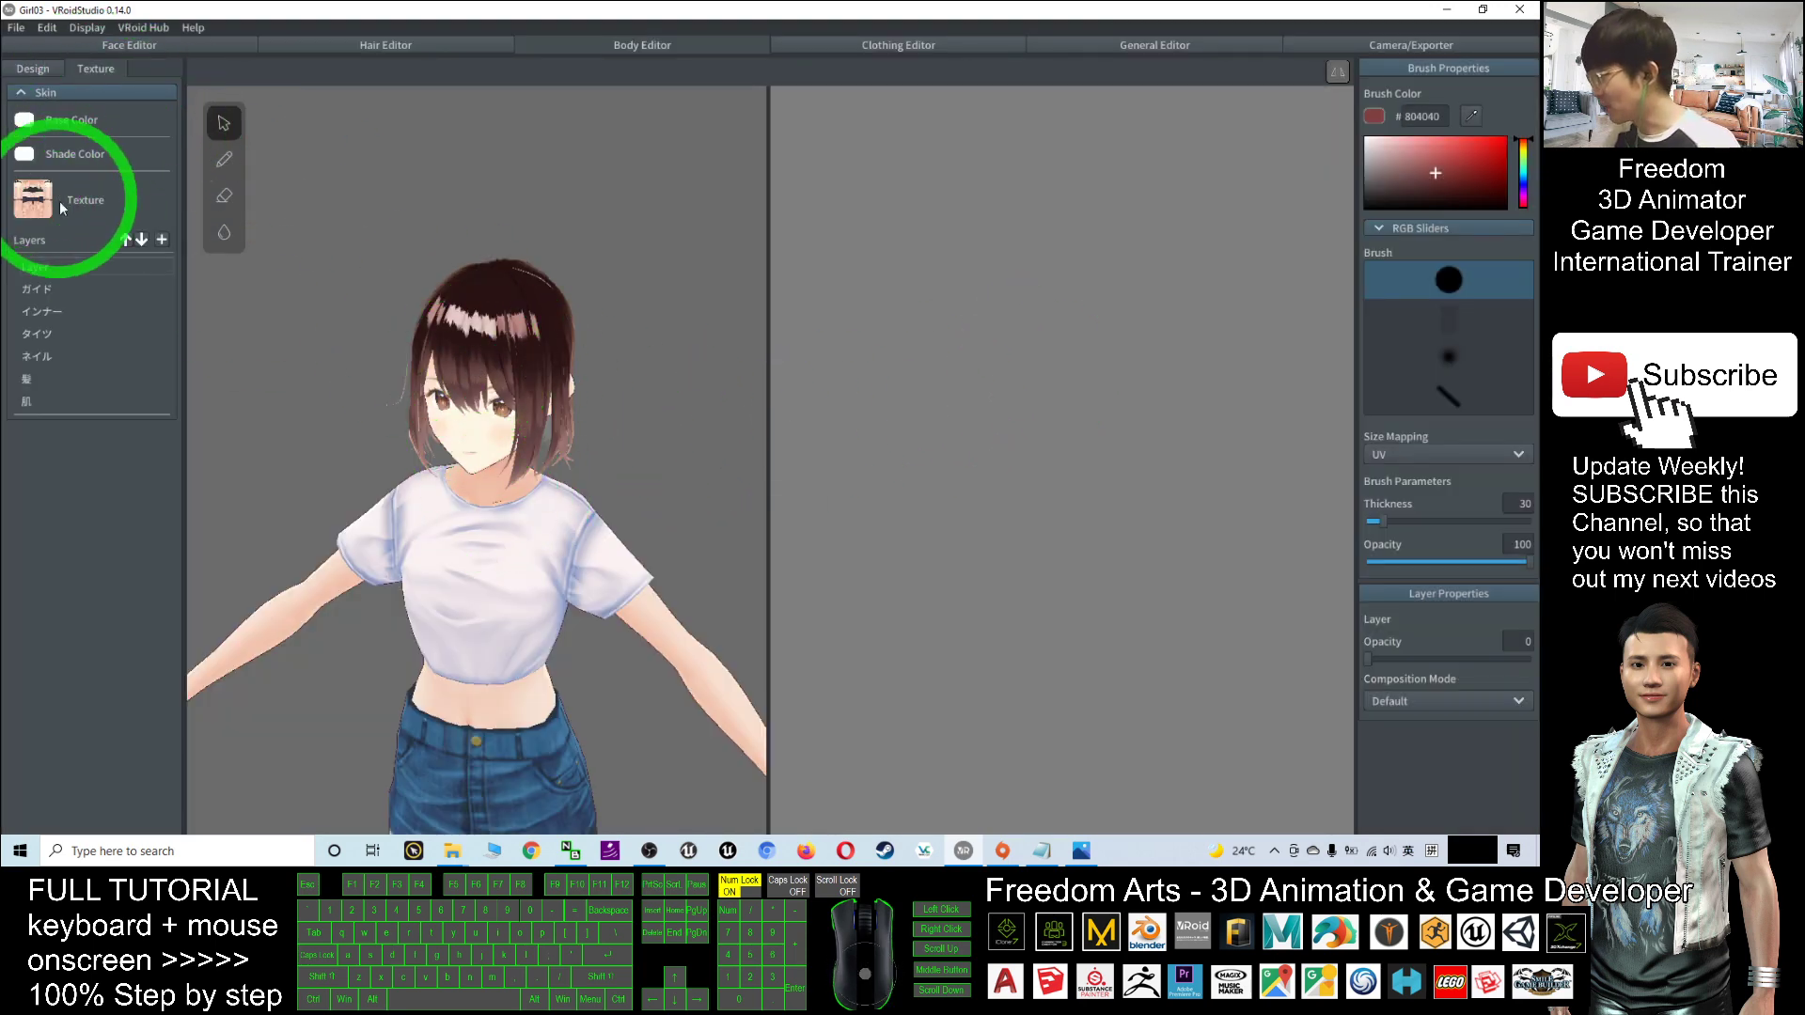
# Add a blank layer at the top of the body Skin texture's layer list.
pyautogui.click(77, 267)
pyautogui.click(77, 267)
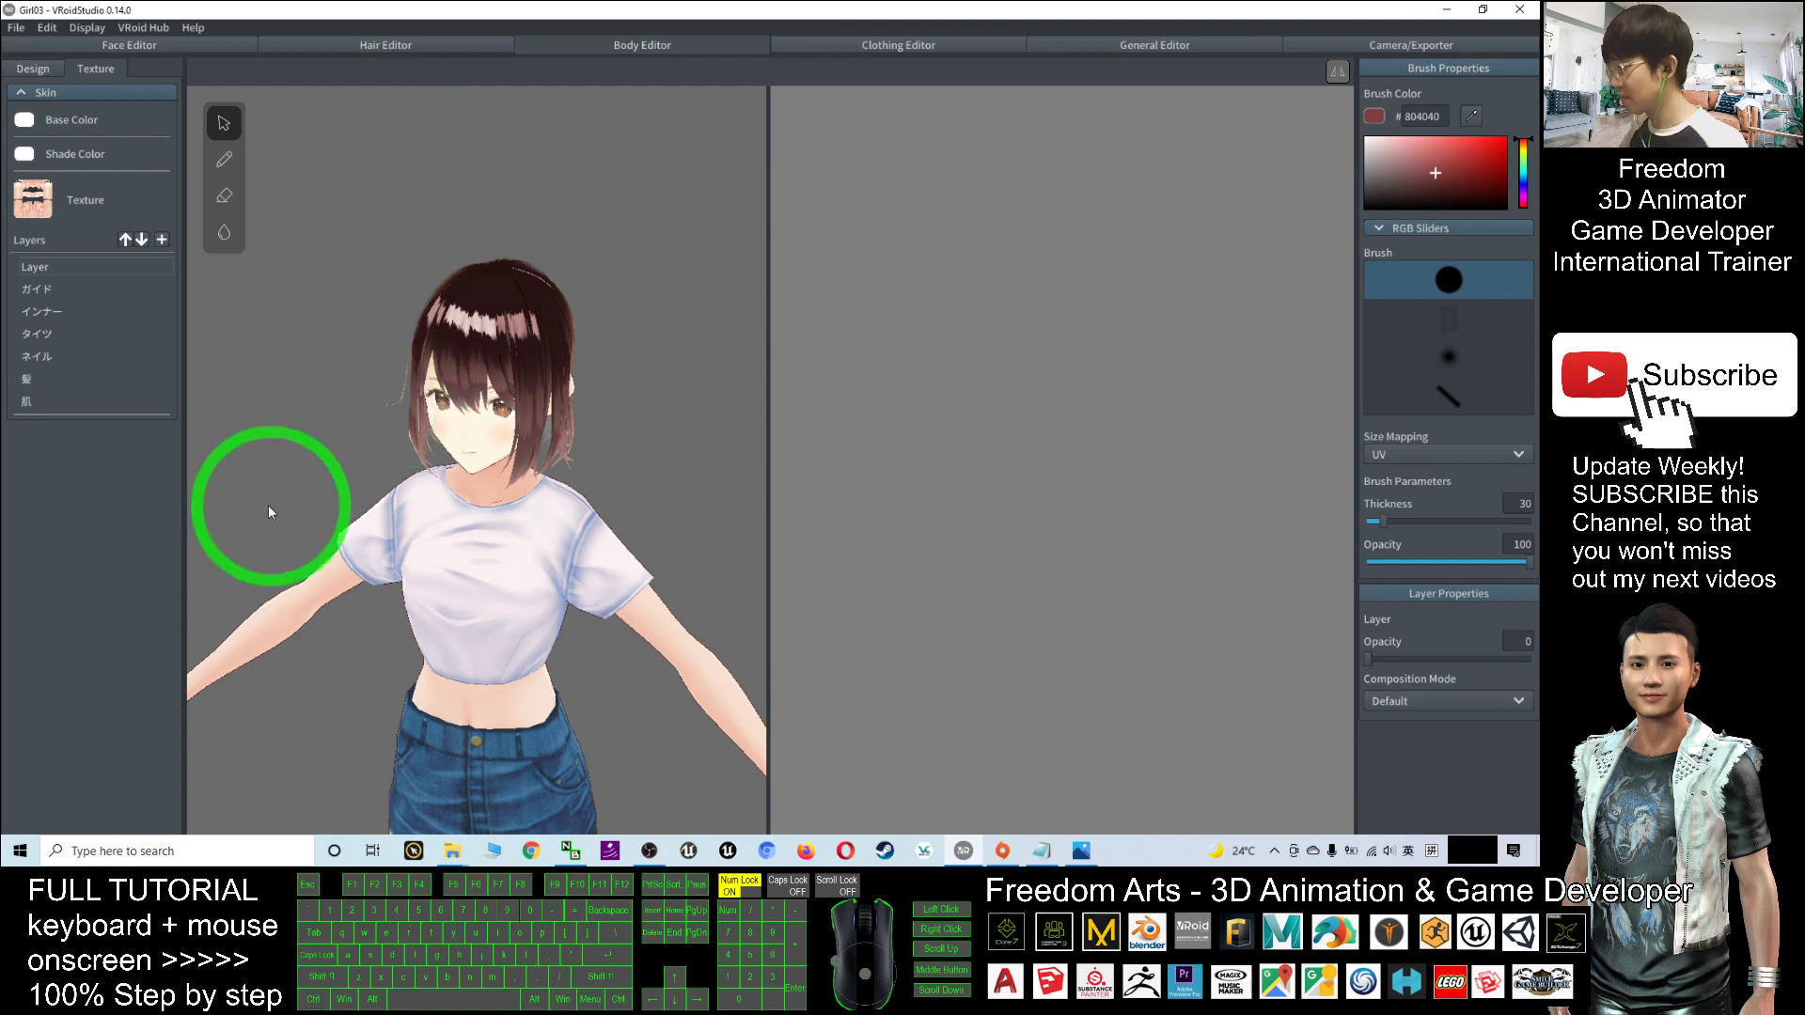
pyautogui.click(82, 199)
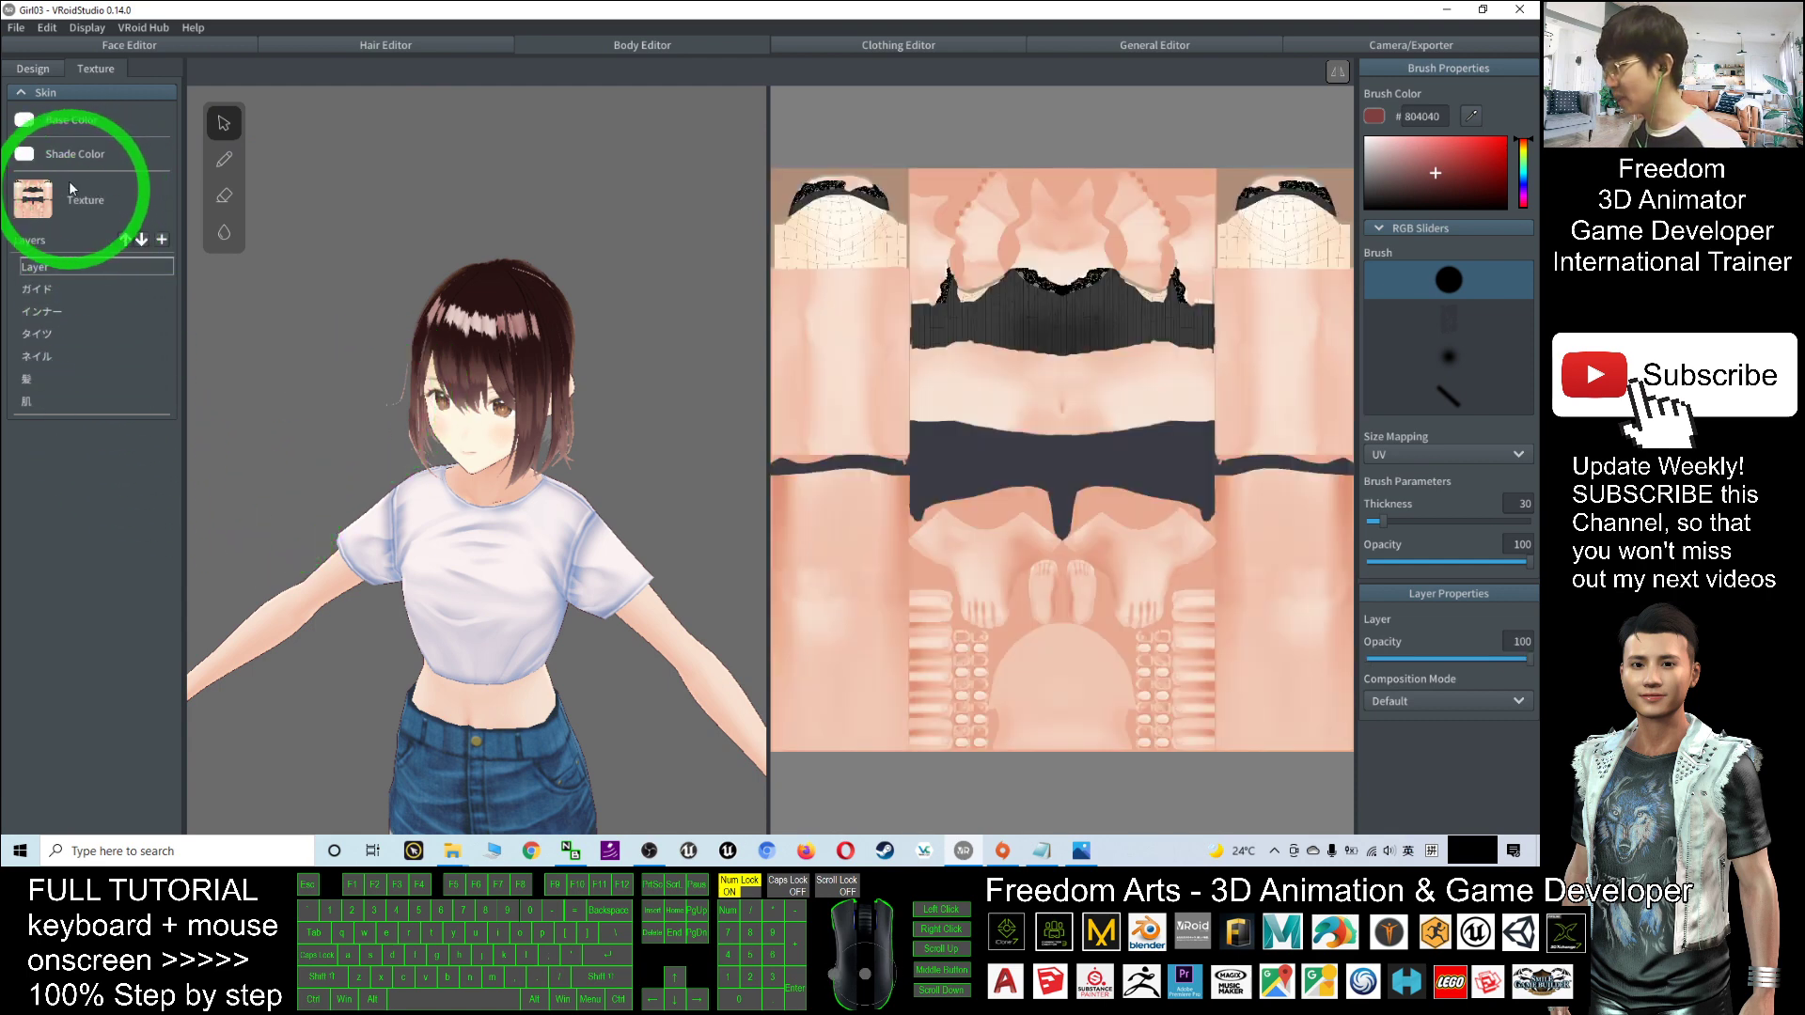
pyautogui.click(648, 44)
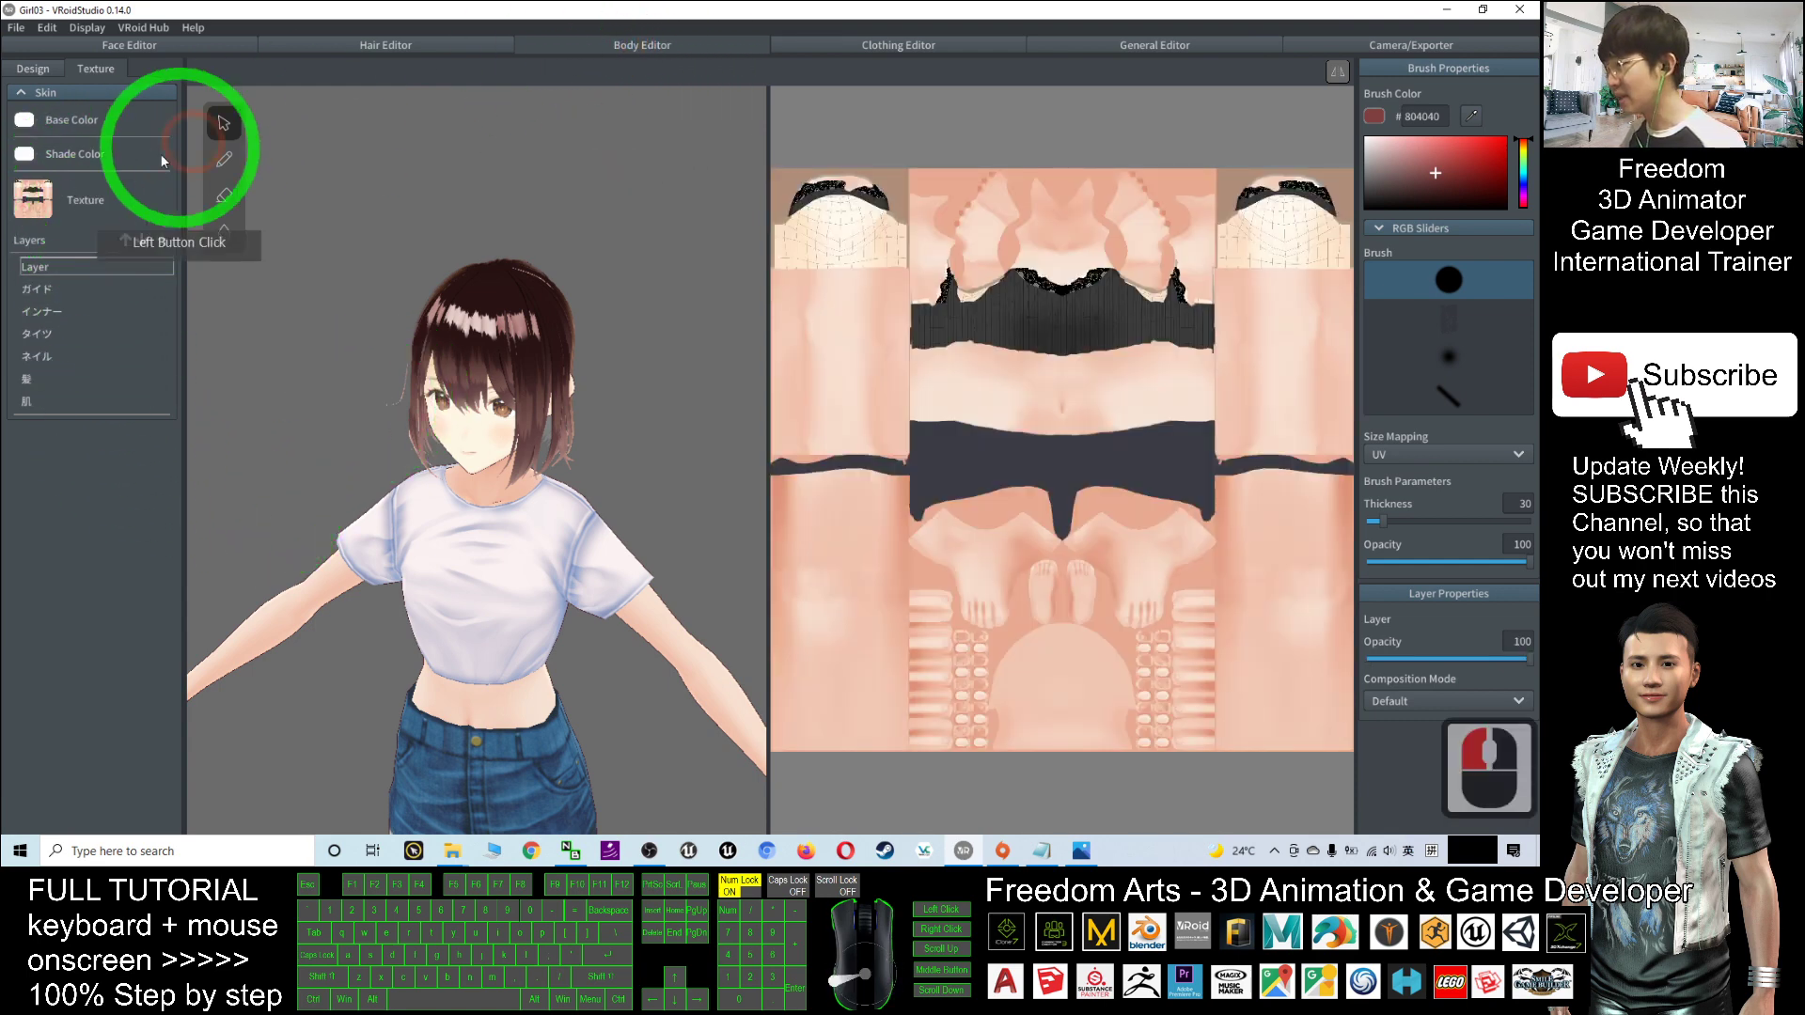
pyautogui.click(75, 263)
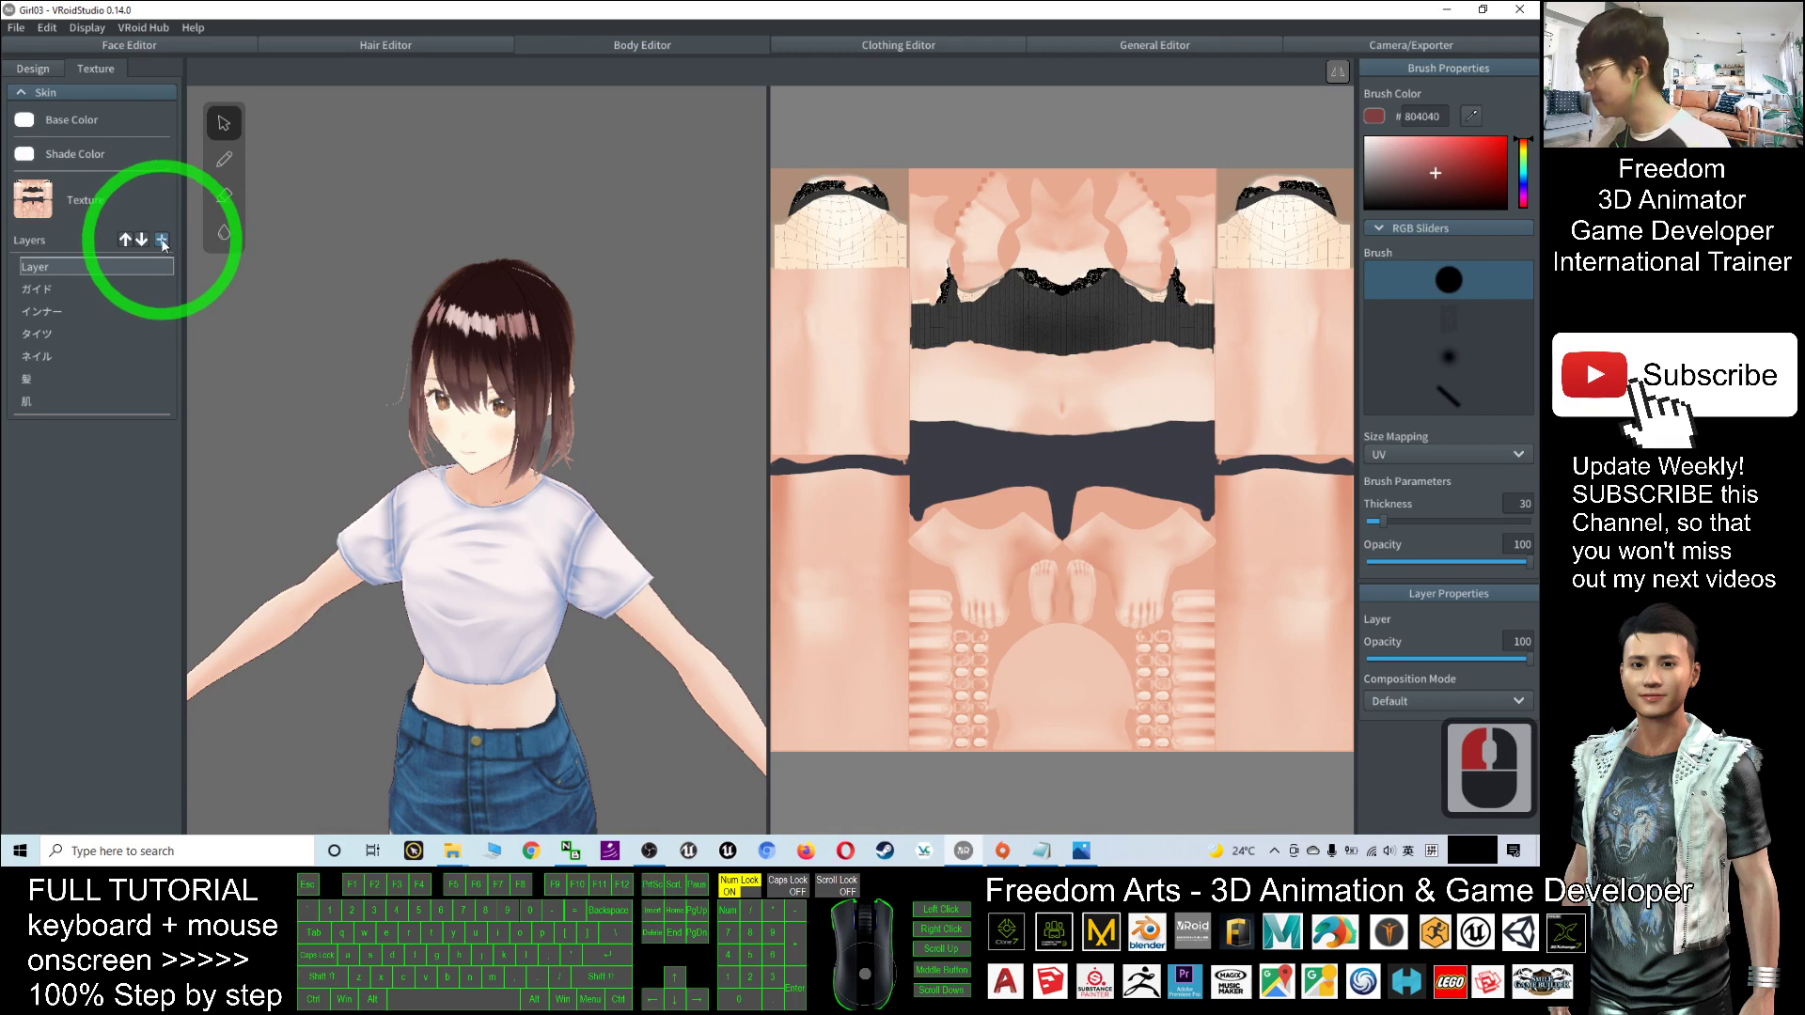
pyautogui.click(54, 271)
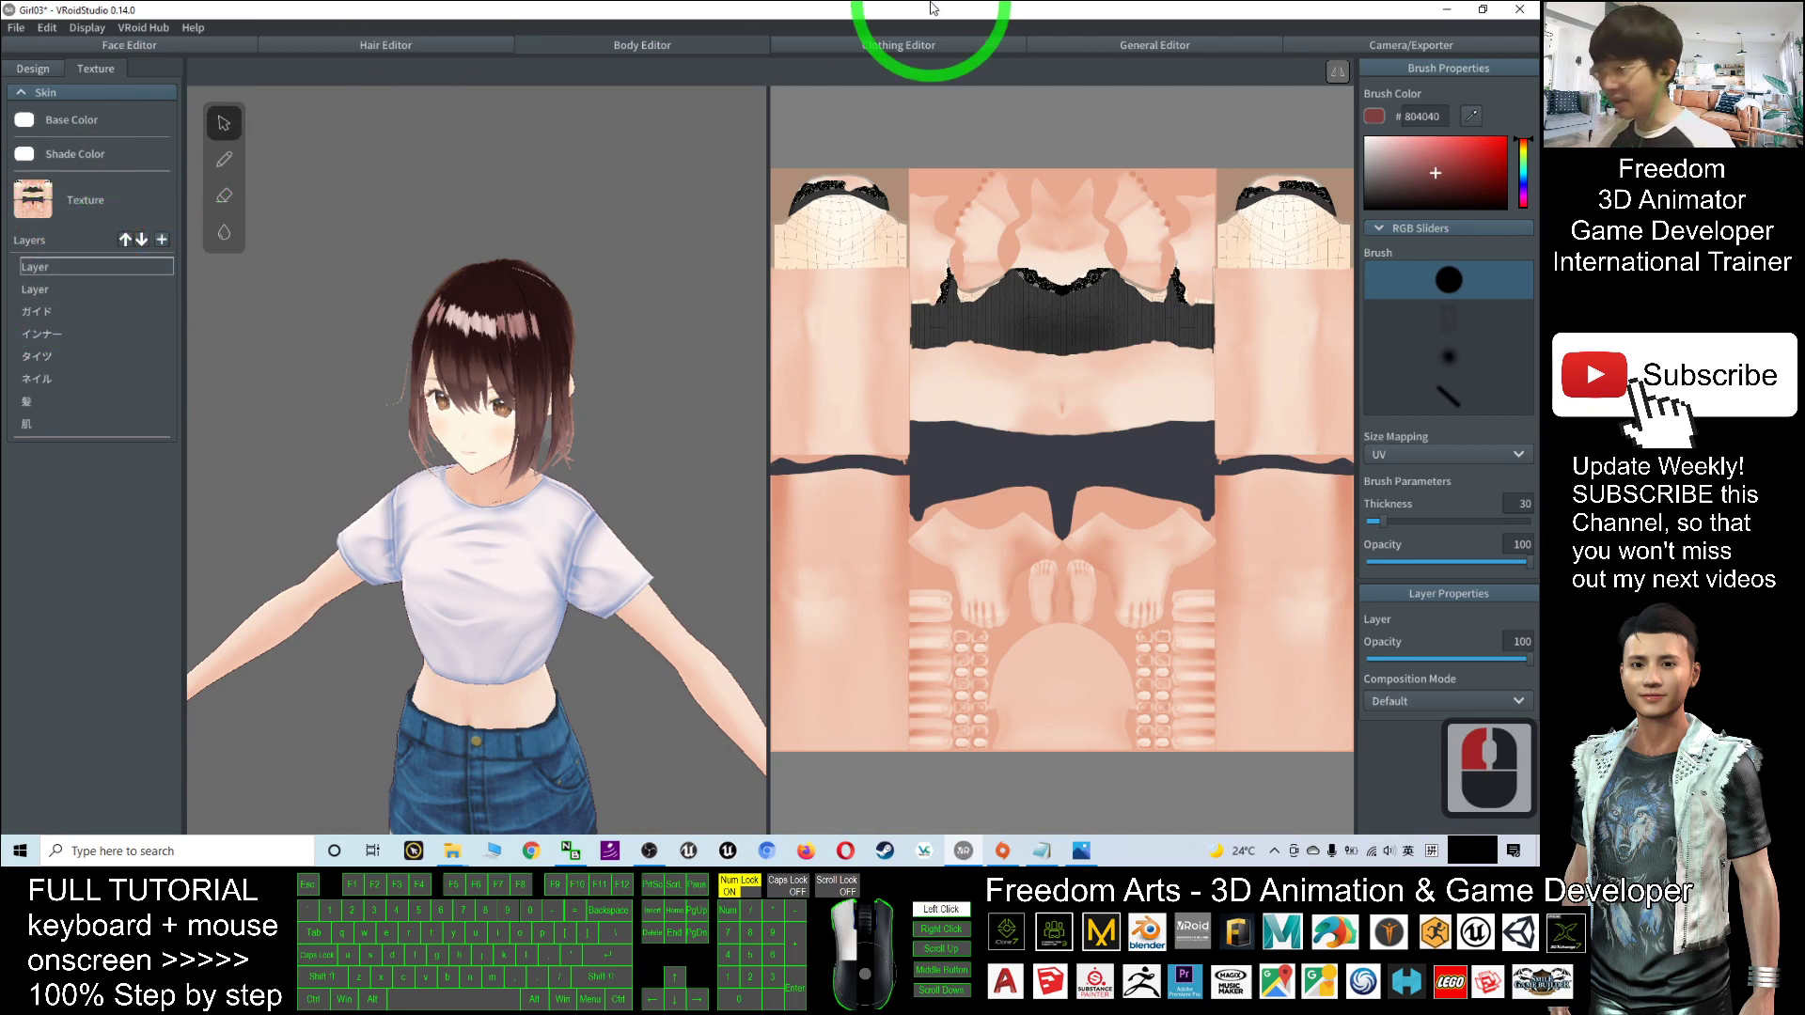
pyautogui.click(927, 52)
# Select 017b.png in the Female folder and put its folder path in the address bar for copying.
pyautogui.click(934, 222)
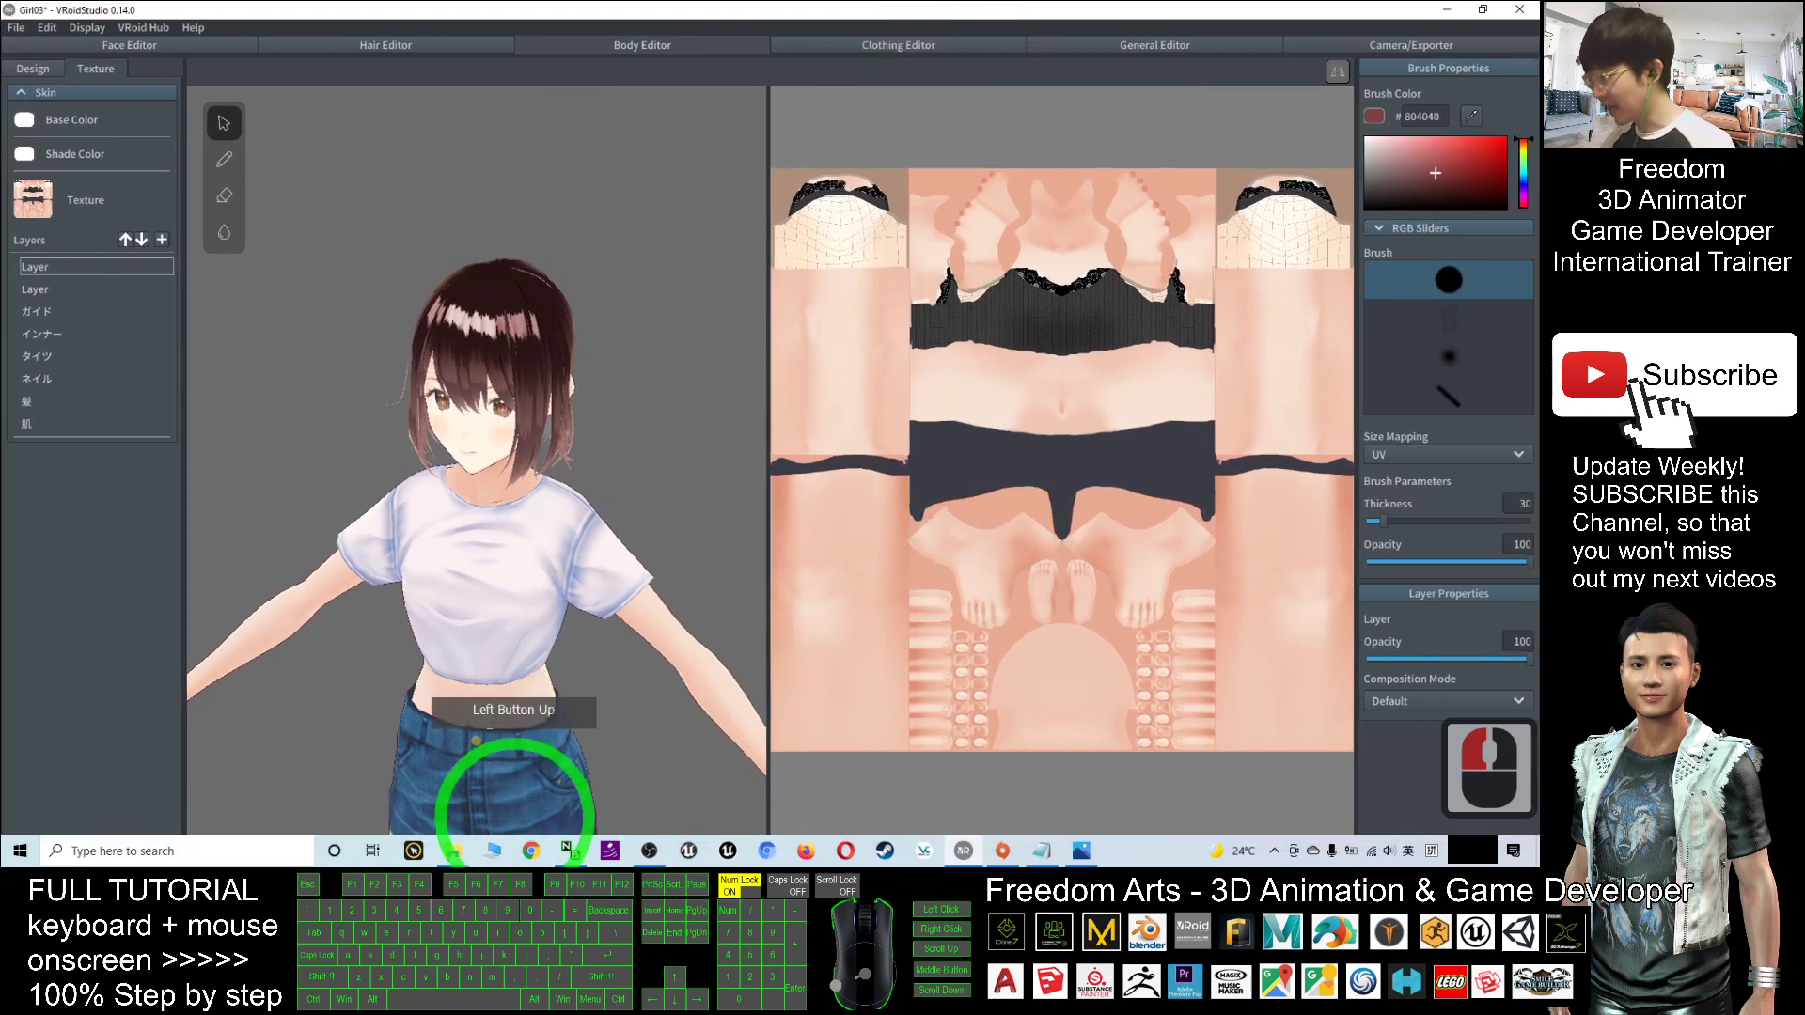
pyautogui.click(452, 850)
pyautogui.click(519, 776)
pyautogui.click(964, 273)
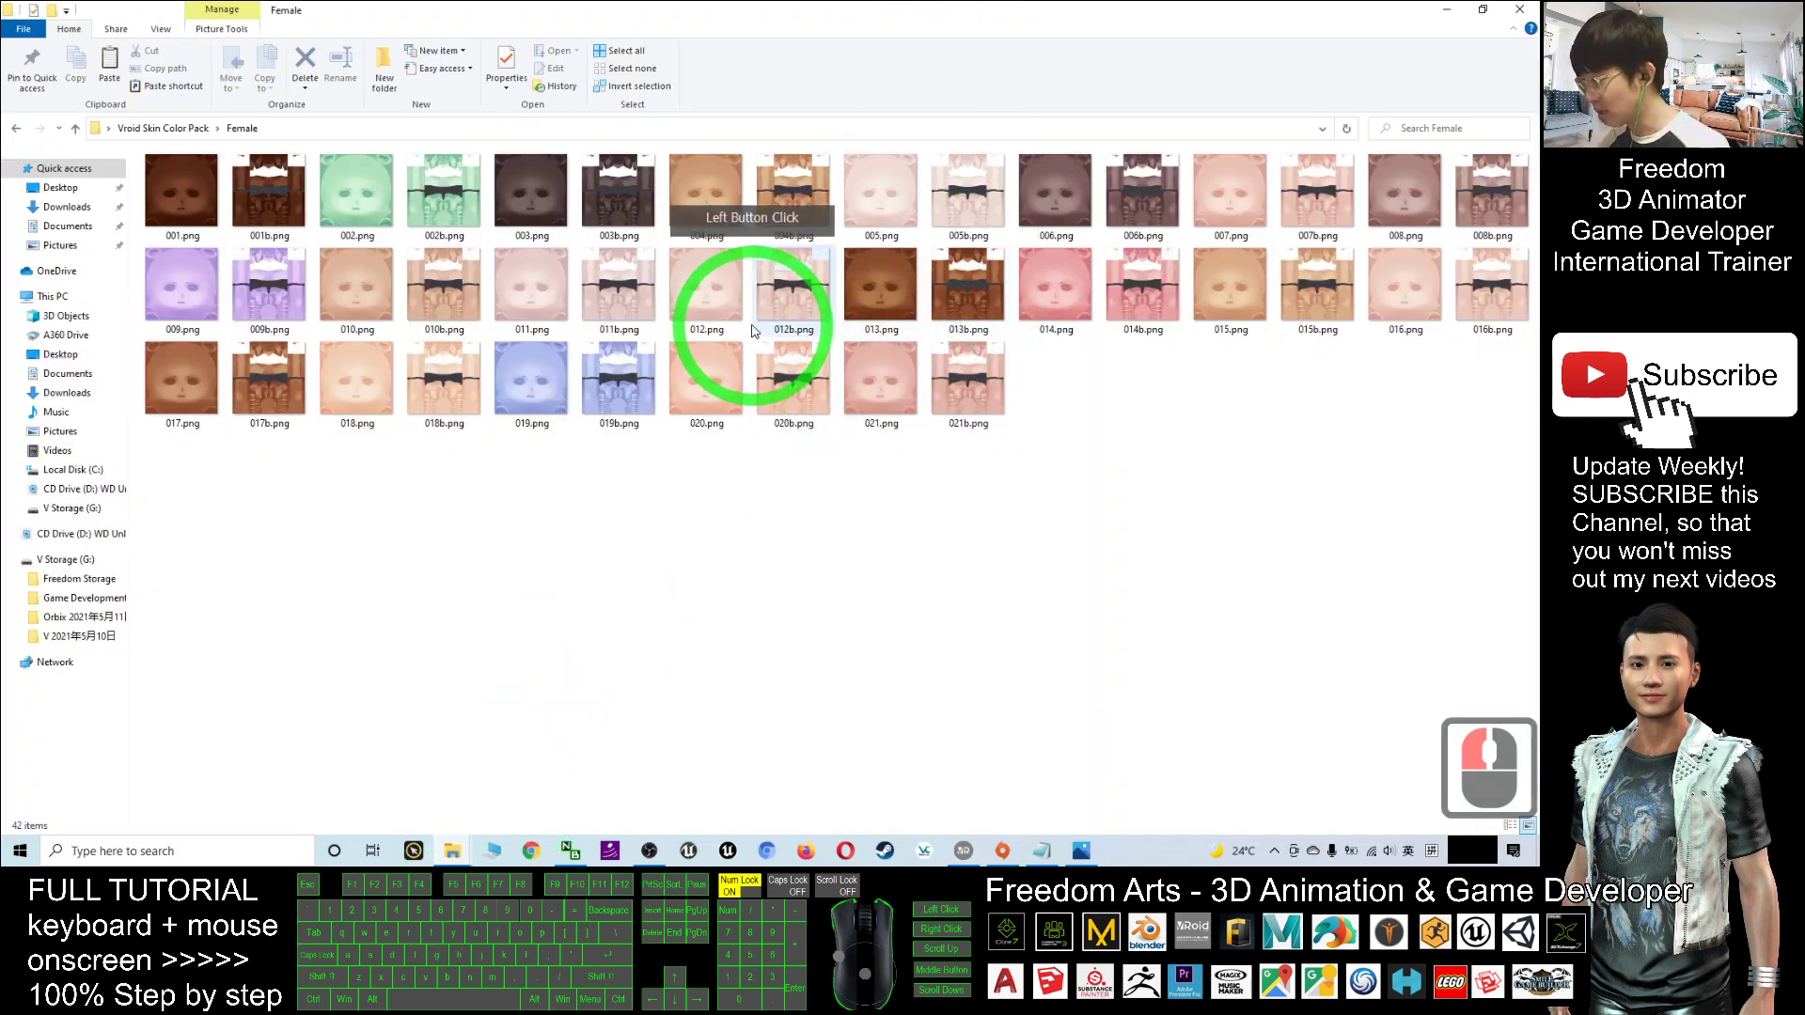
pyautogui.click(192, 376)
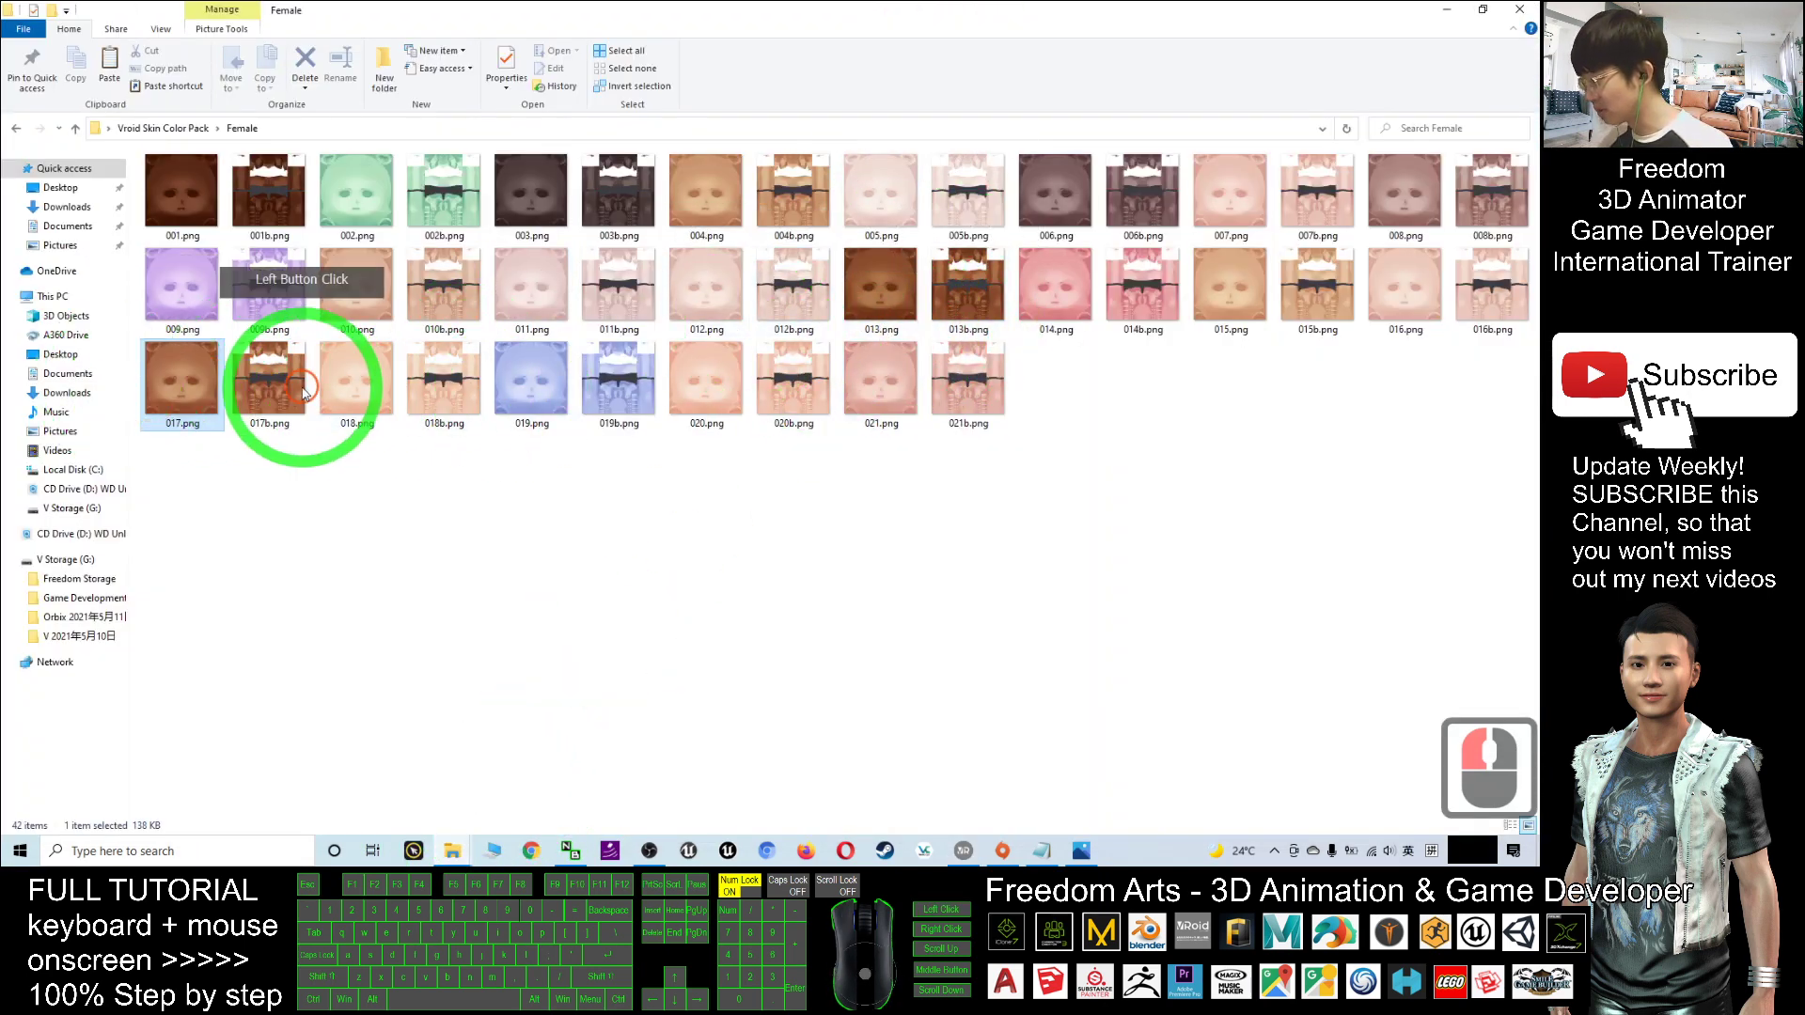
pyautogui.doubleClick(263, 430)
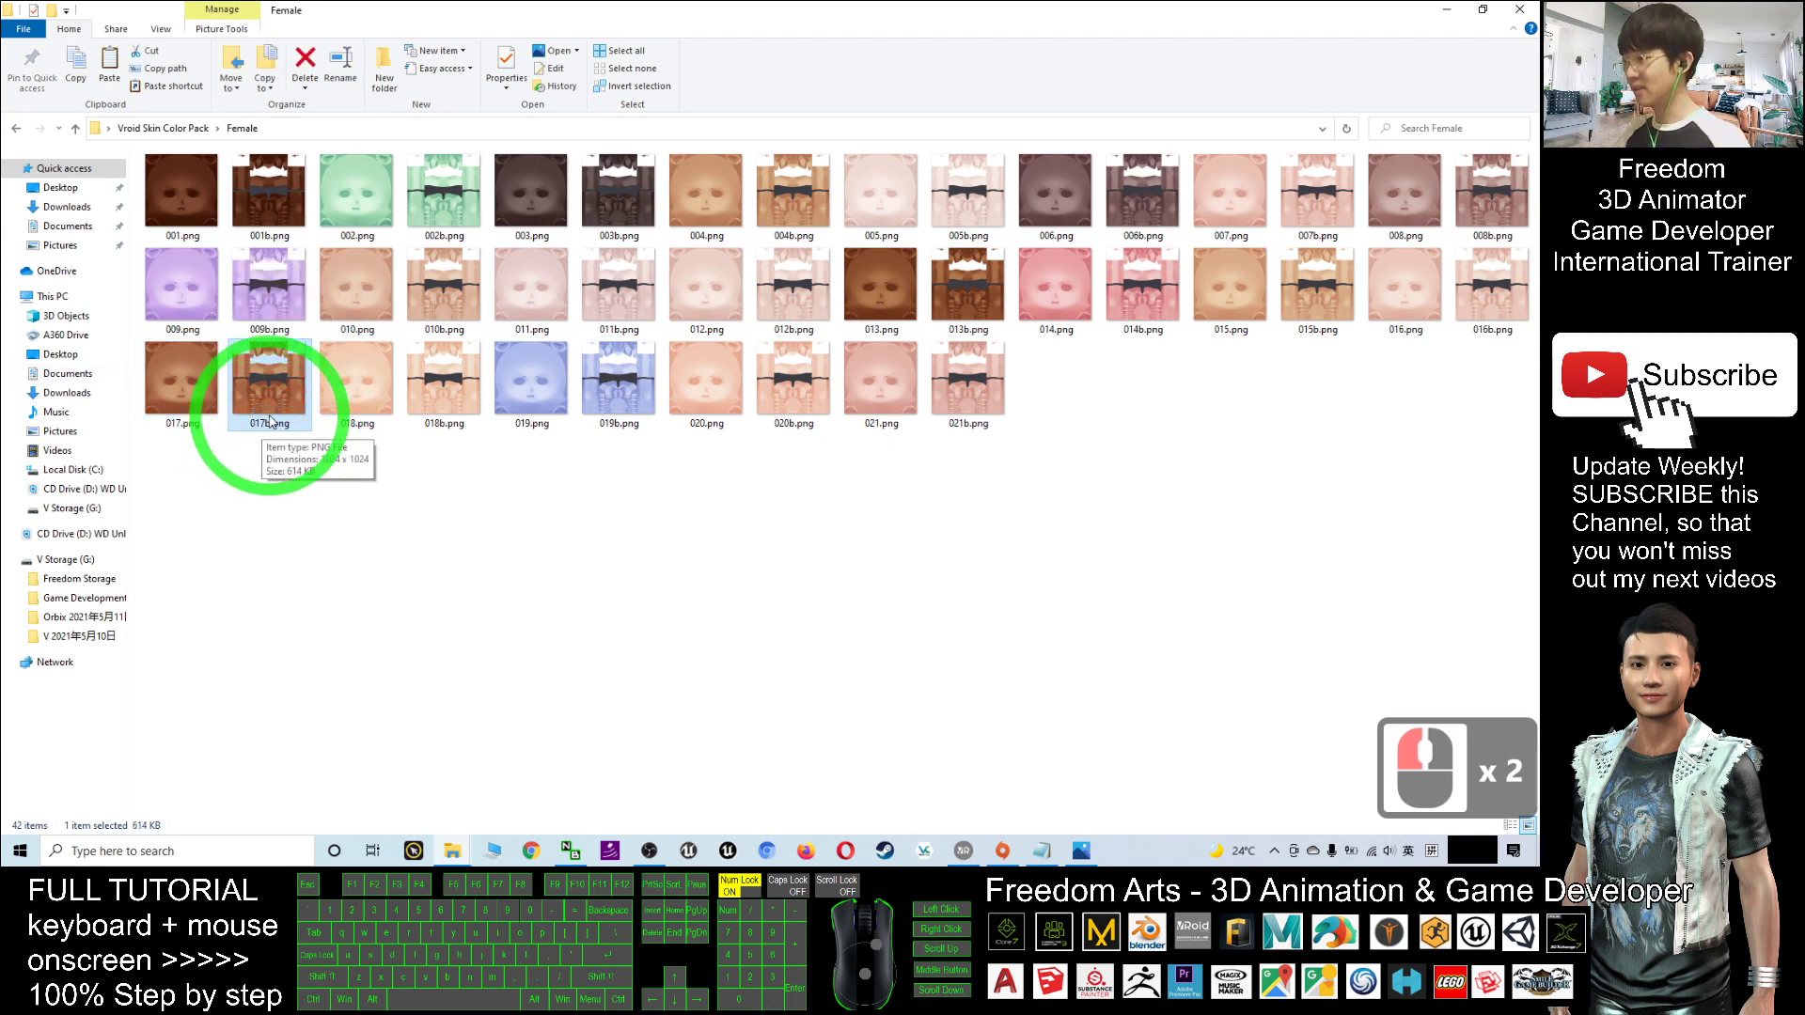
pyautogui.click(278, 128)
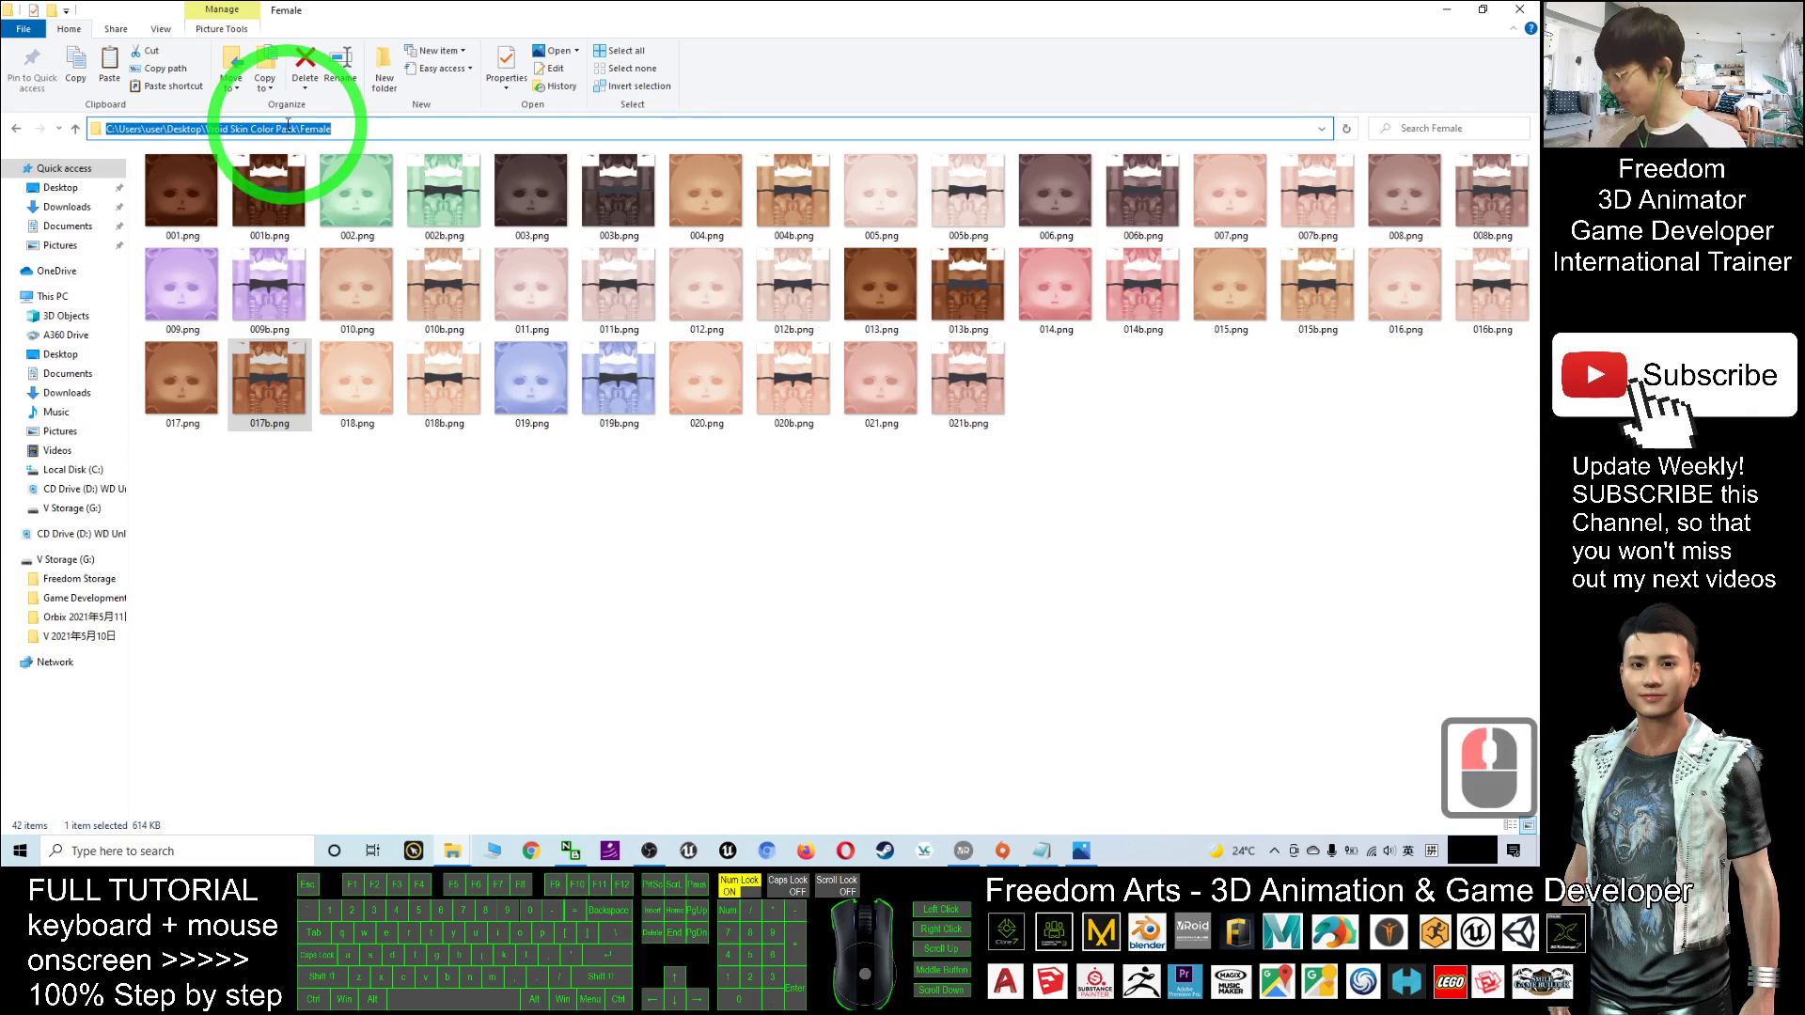
# Copy the Female folder path and select the new body skin layer in VRoid Studio.
pyautogui.hotkey('ctrl', 'c')
pyautogui.click(1462, 8)
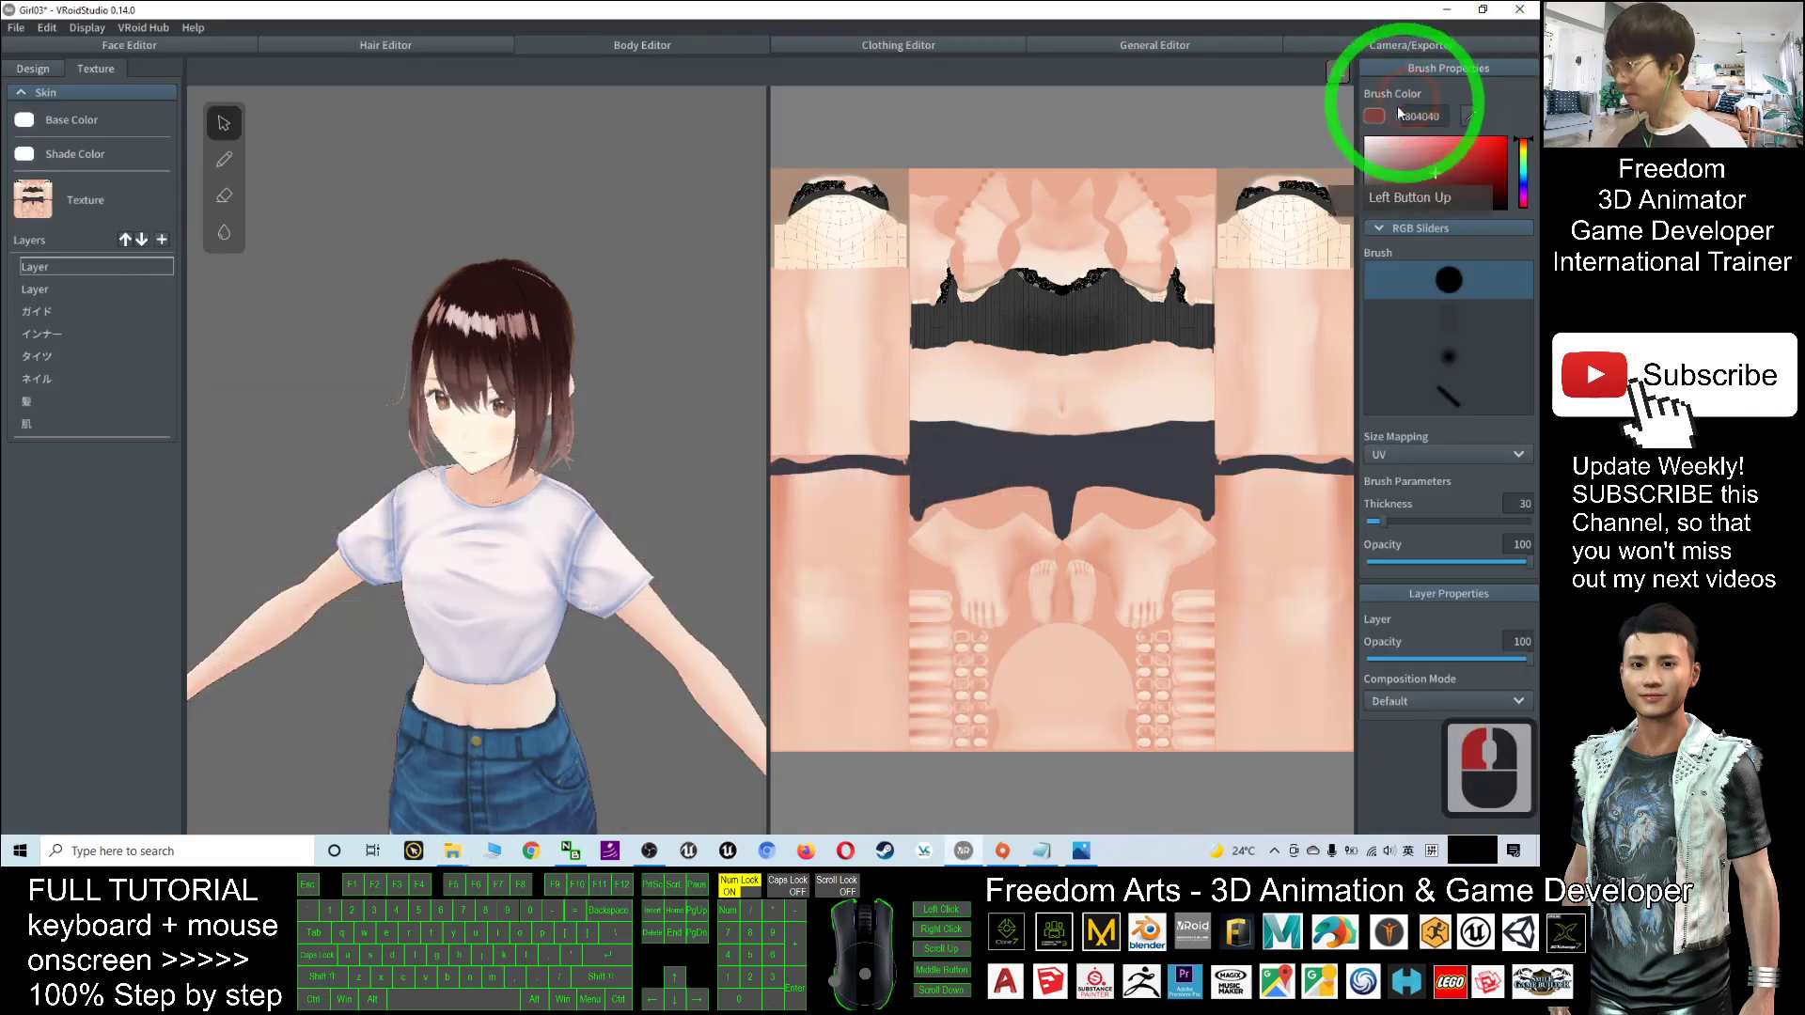
pyautogui.click(106, 267)
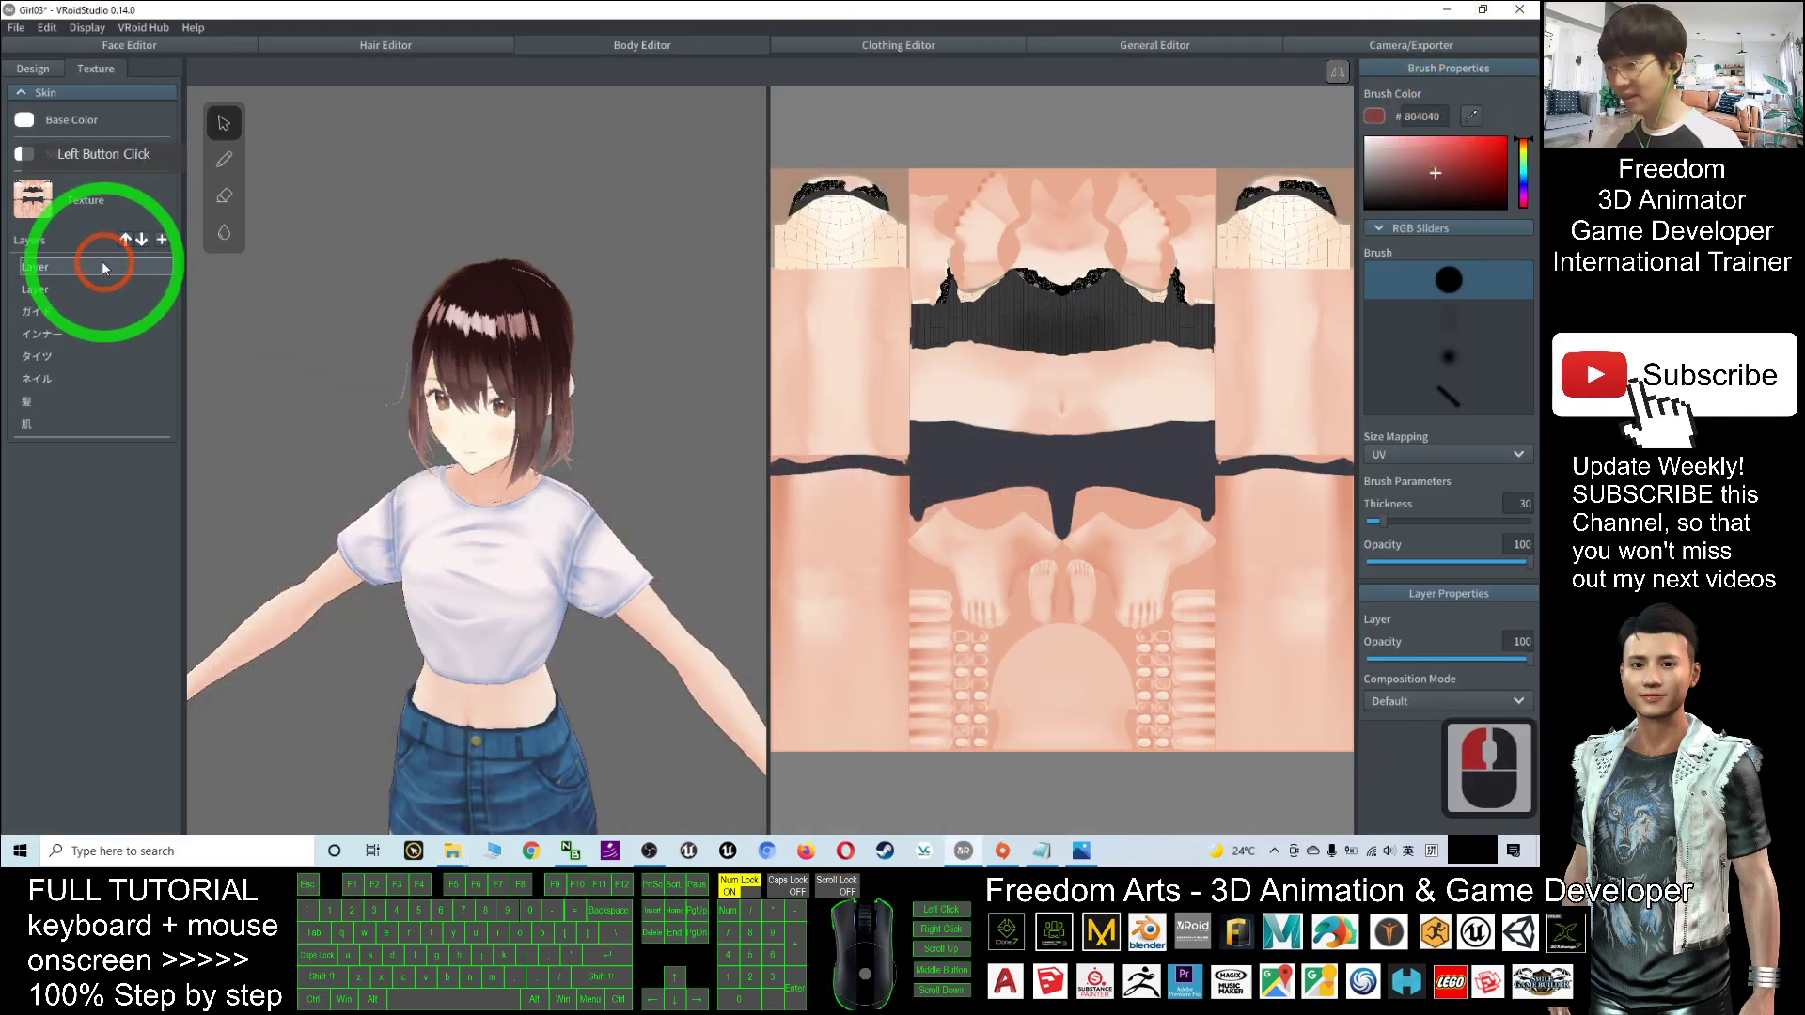
pyautogui.click(59, 269)
pyautogui.click(142, 240)
pyautogui.click(141, 241)
pyautogui.click(139, 241)
pyautogui.doubleClick(126, 241)
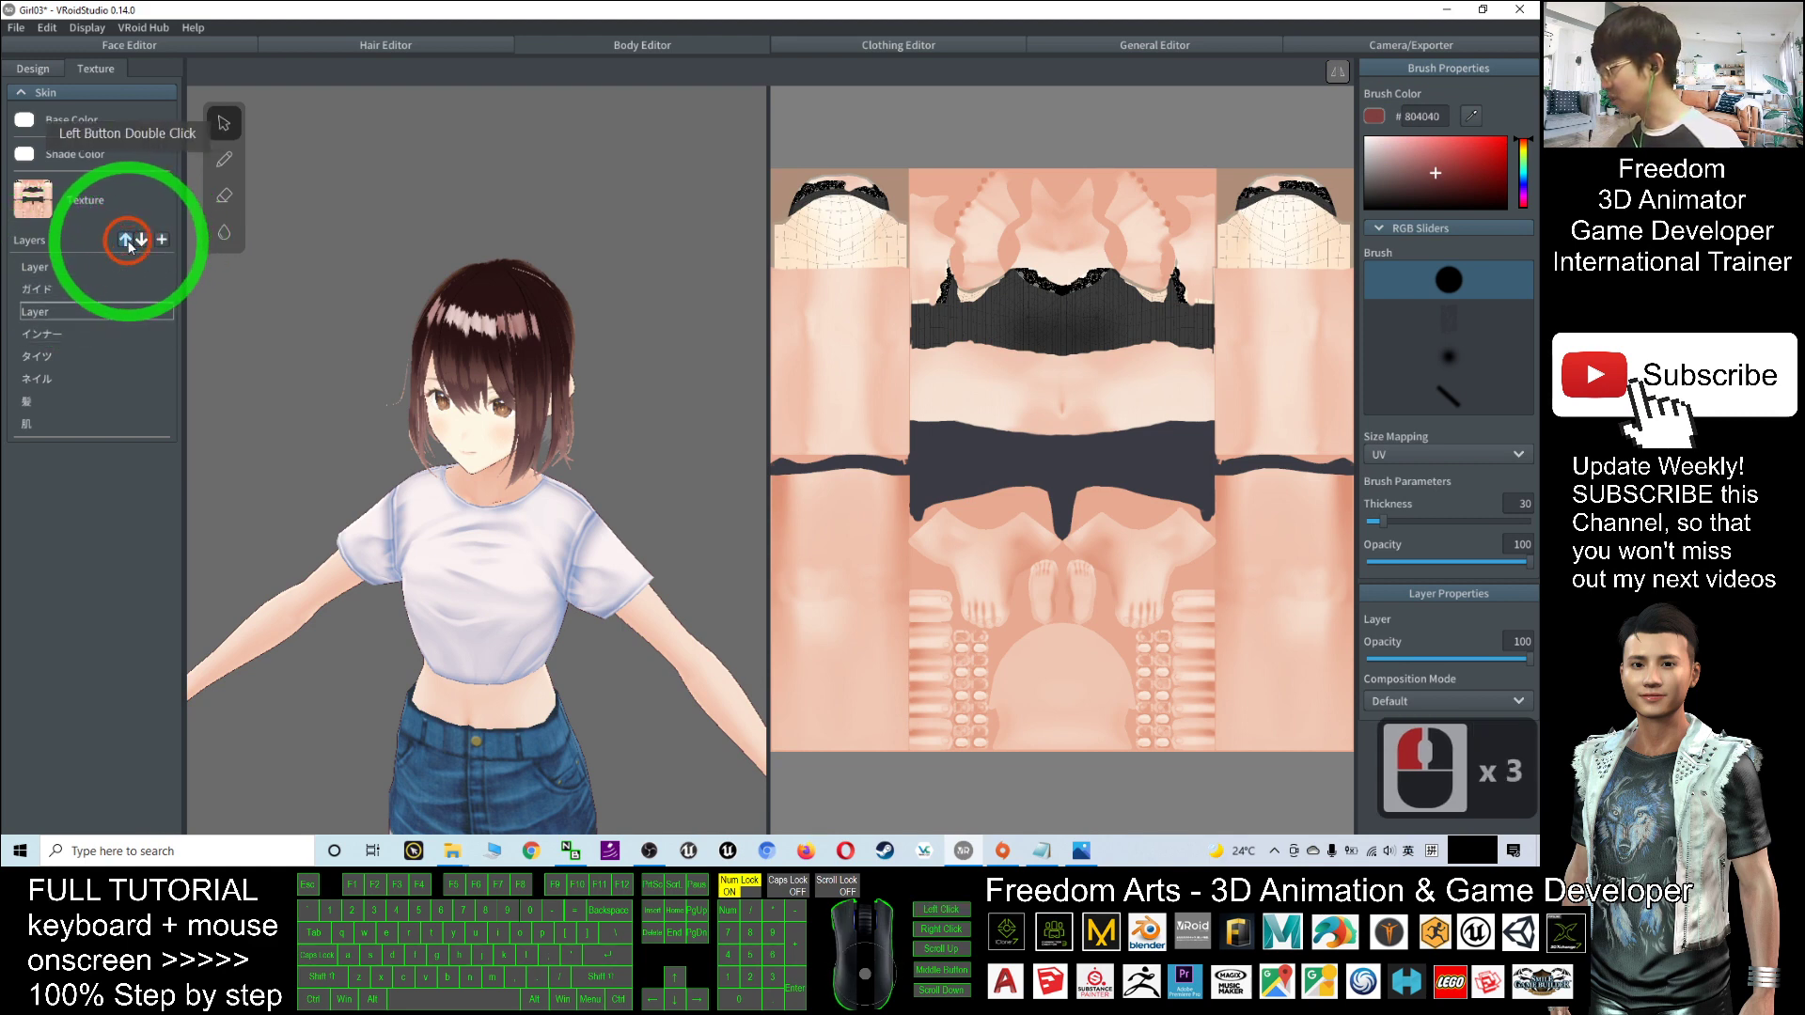
# Import 017b.png from the pasted Female folder path into the new skin layer.
pyautogui.rightClick(59, 267)
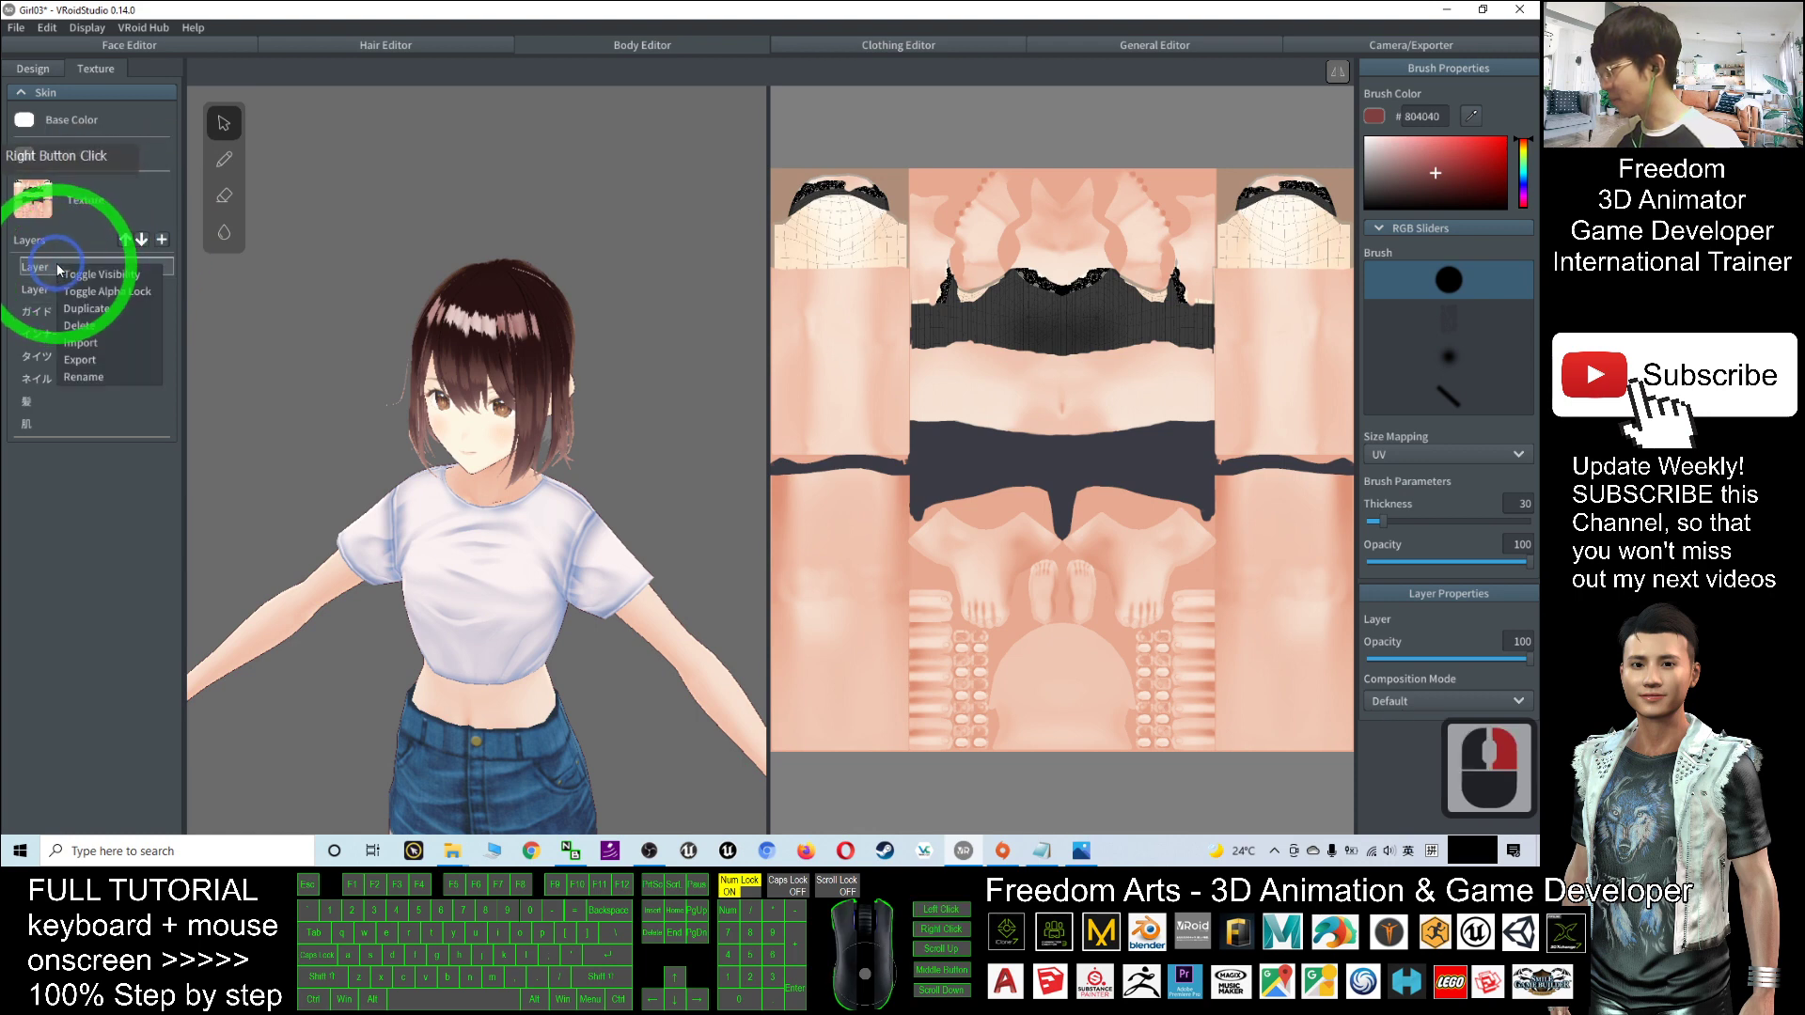
pyautogui.click(81, 358)
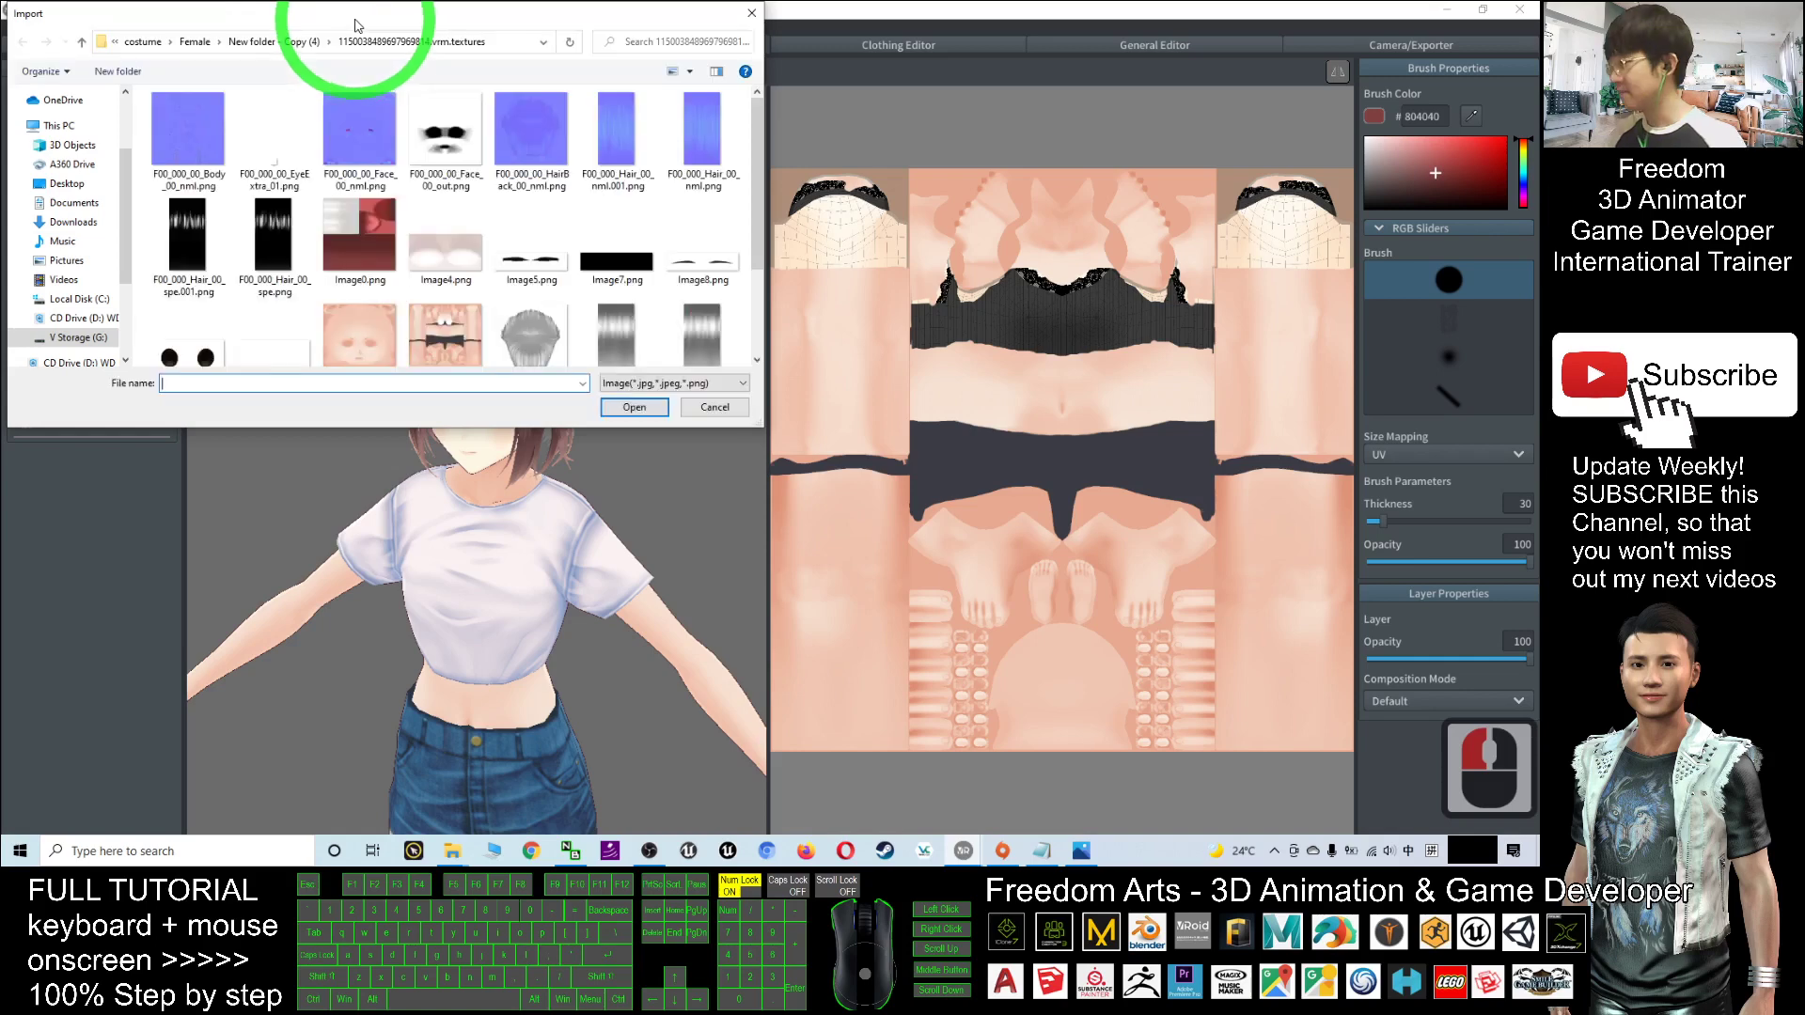
pyautogui.click(489, 80)
pyautogui.click(575, 81)
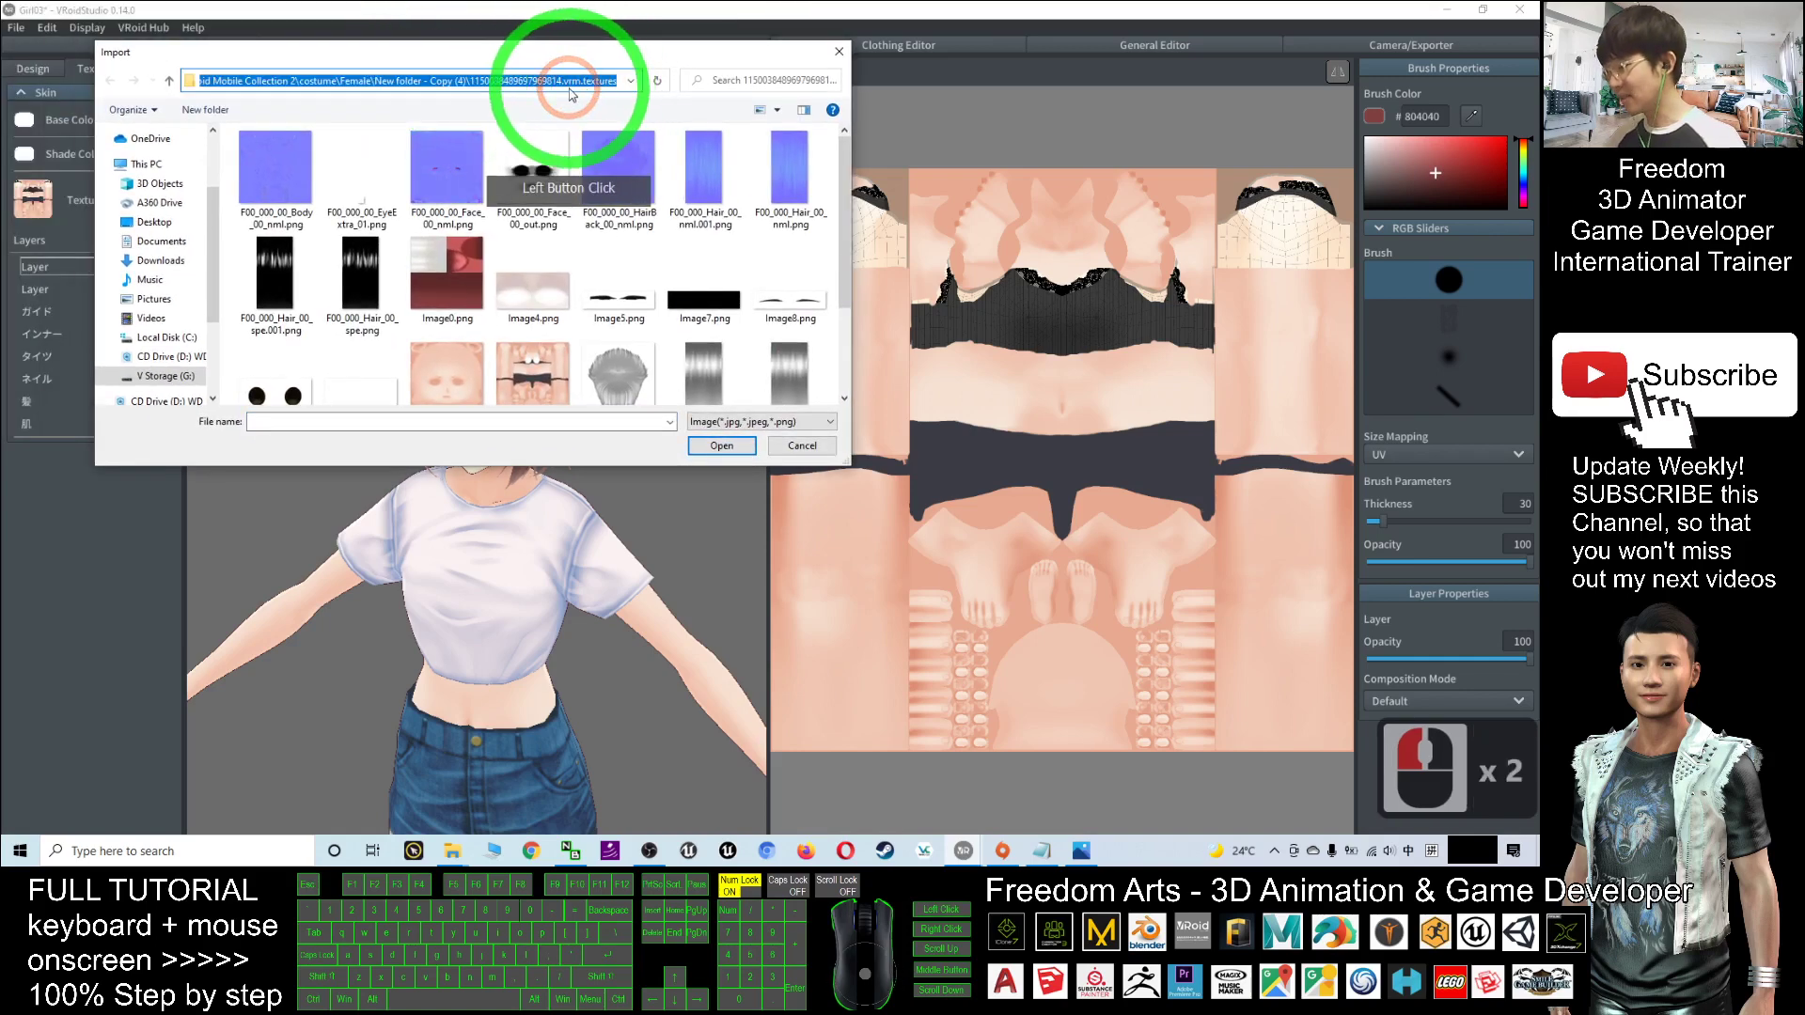
pyautogui.write('C:\\Users\\user\\Desktop\\Vroid Skin Color Pack\\Female')
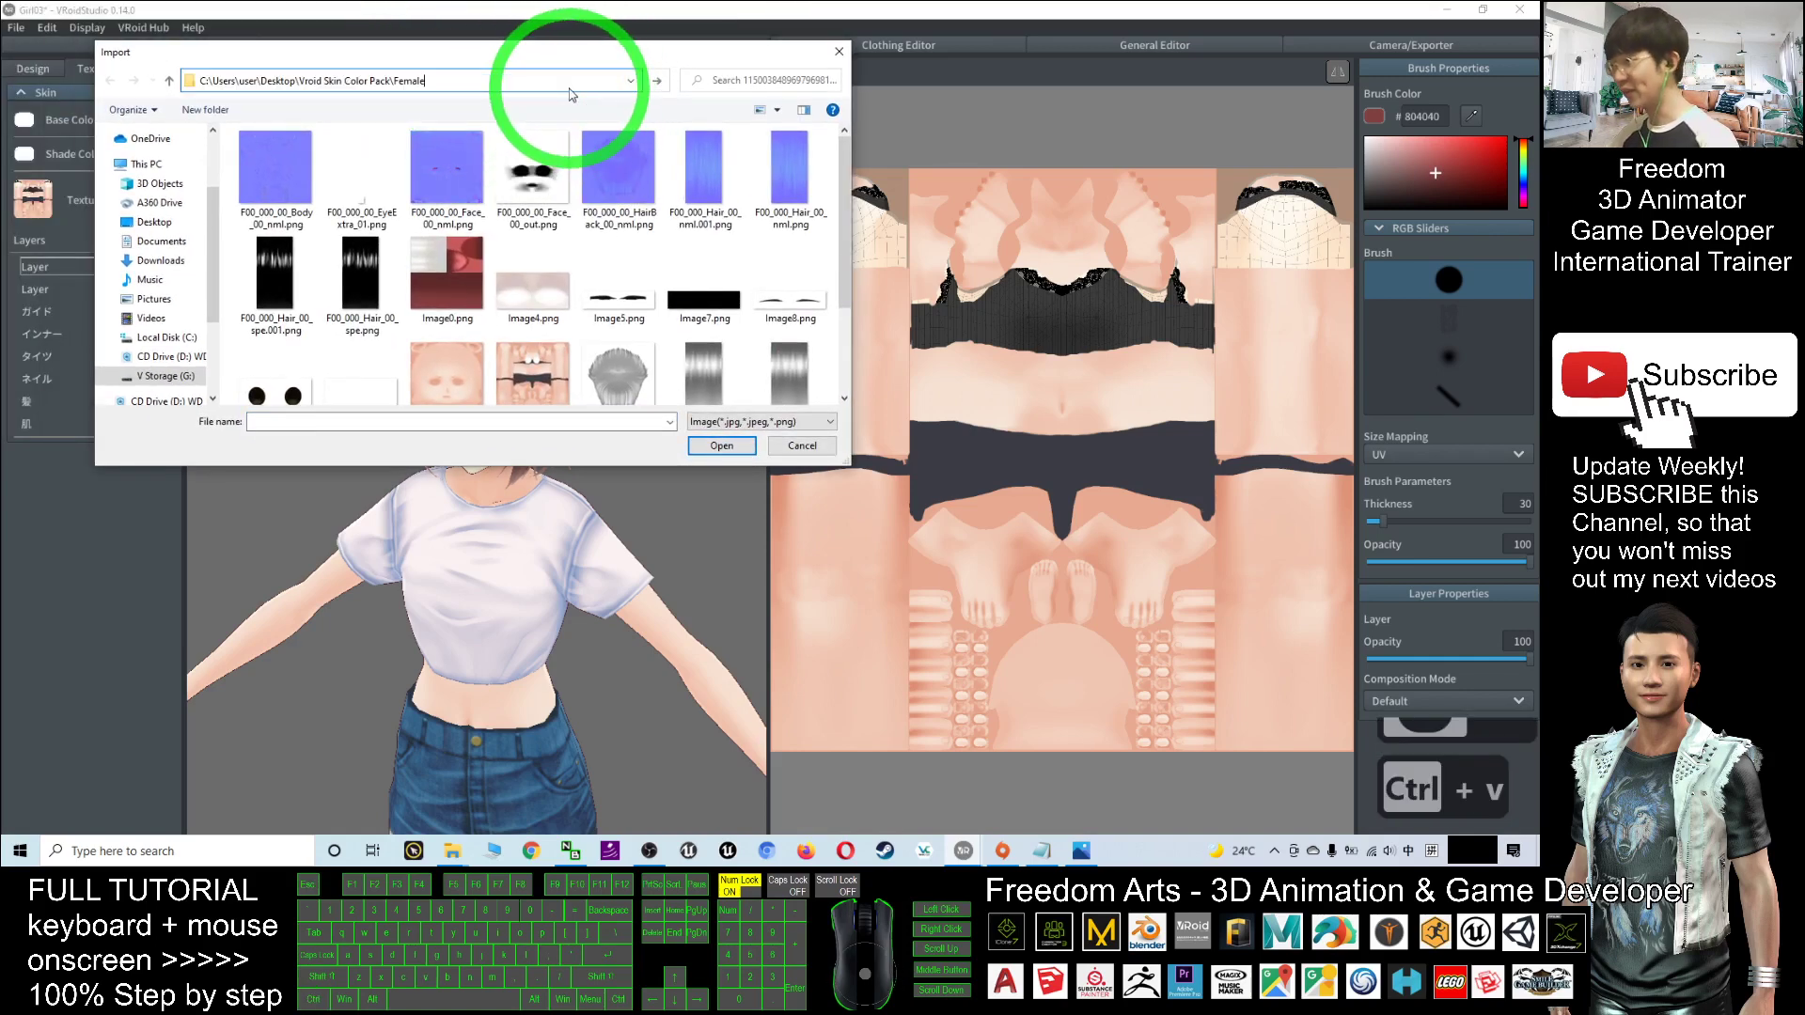
pyautogui.press('Return')
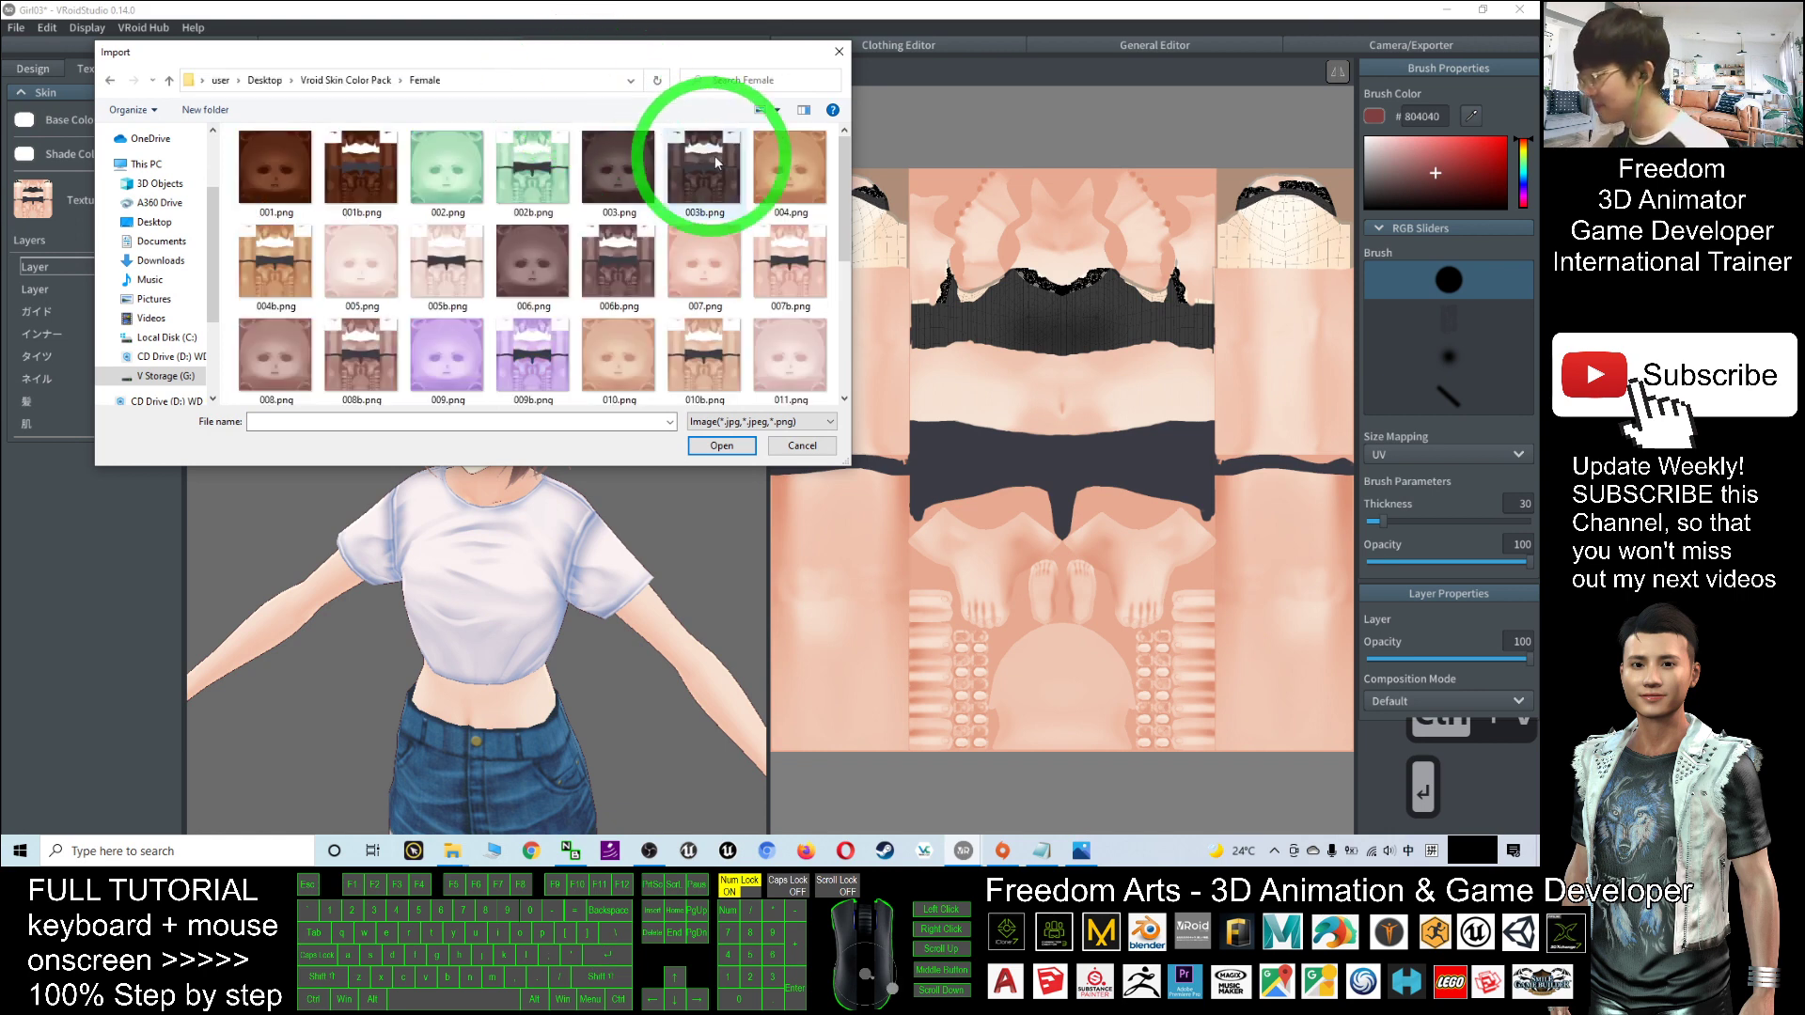
pyautogui.moveTo(847, 183); pyautogui.dragTo(842, 286)
pyautogui.click(719, 315)
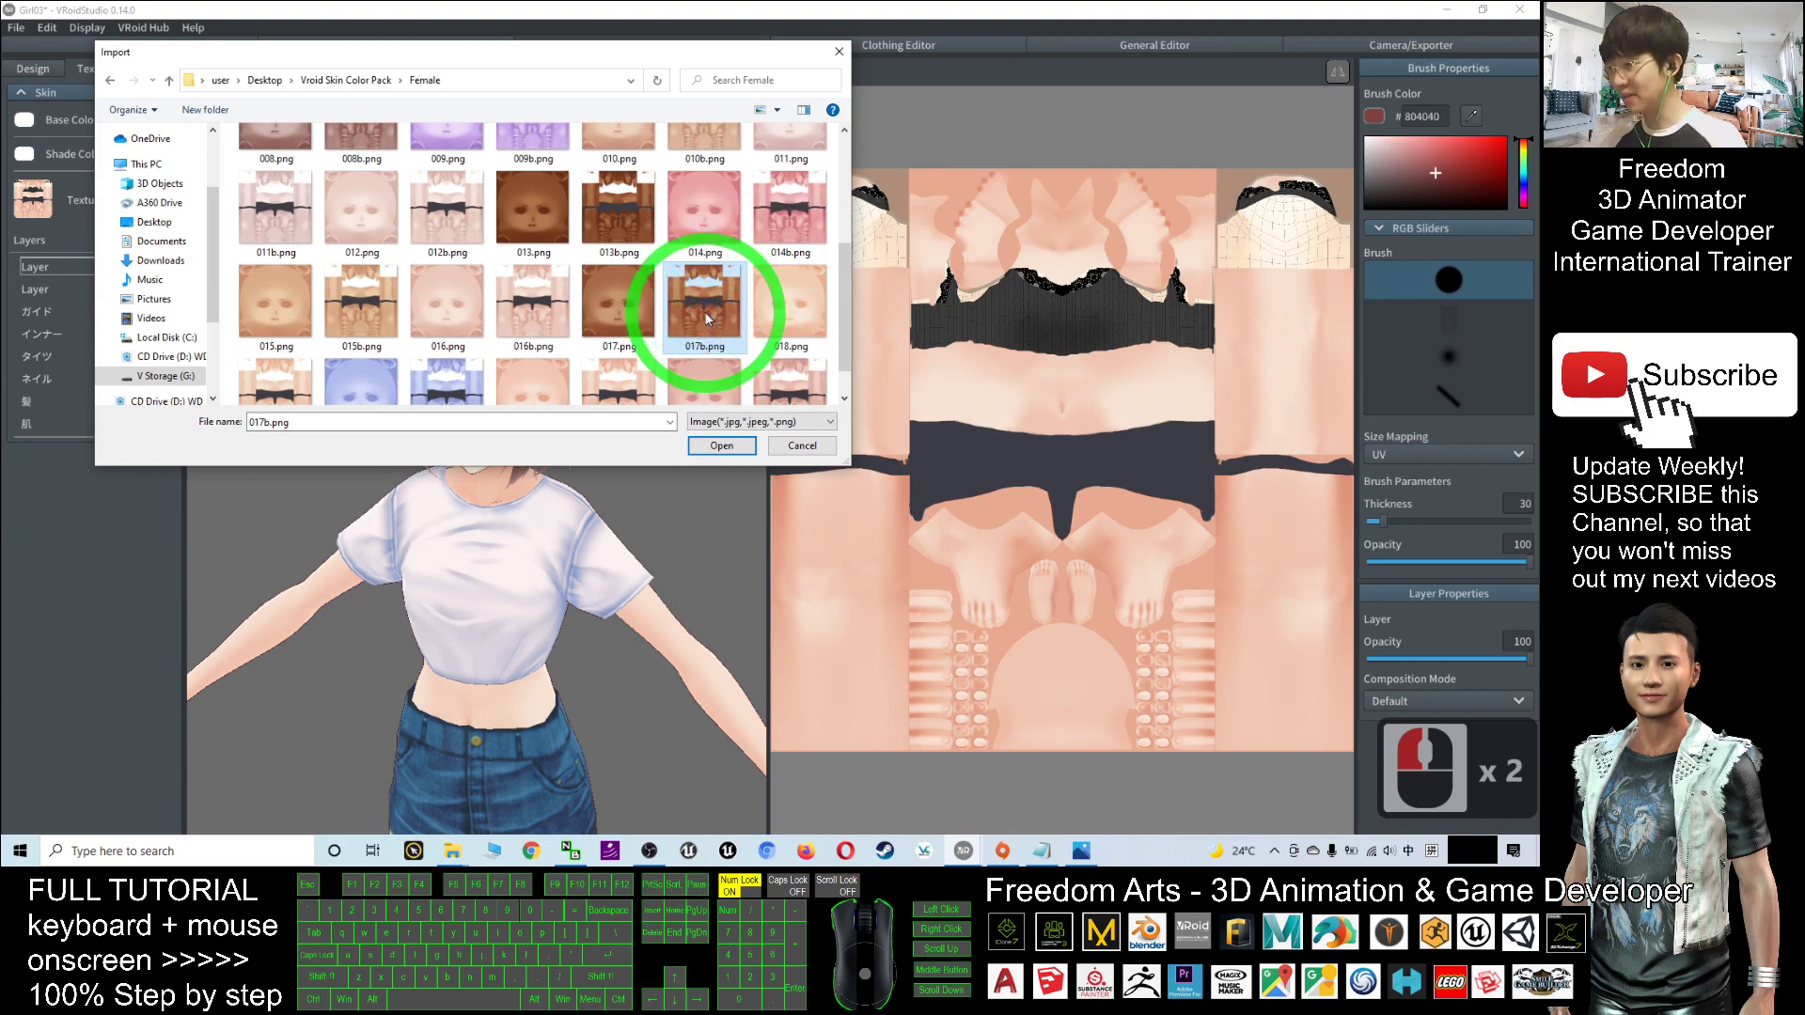
pyautogui.doubleClick(707, 318)
pyautogui.click(720, 348)
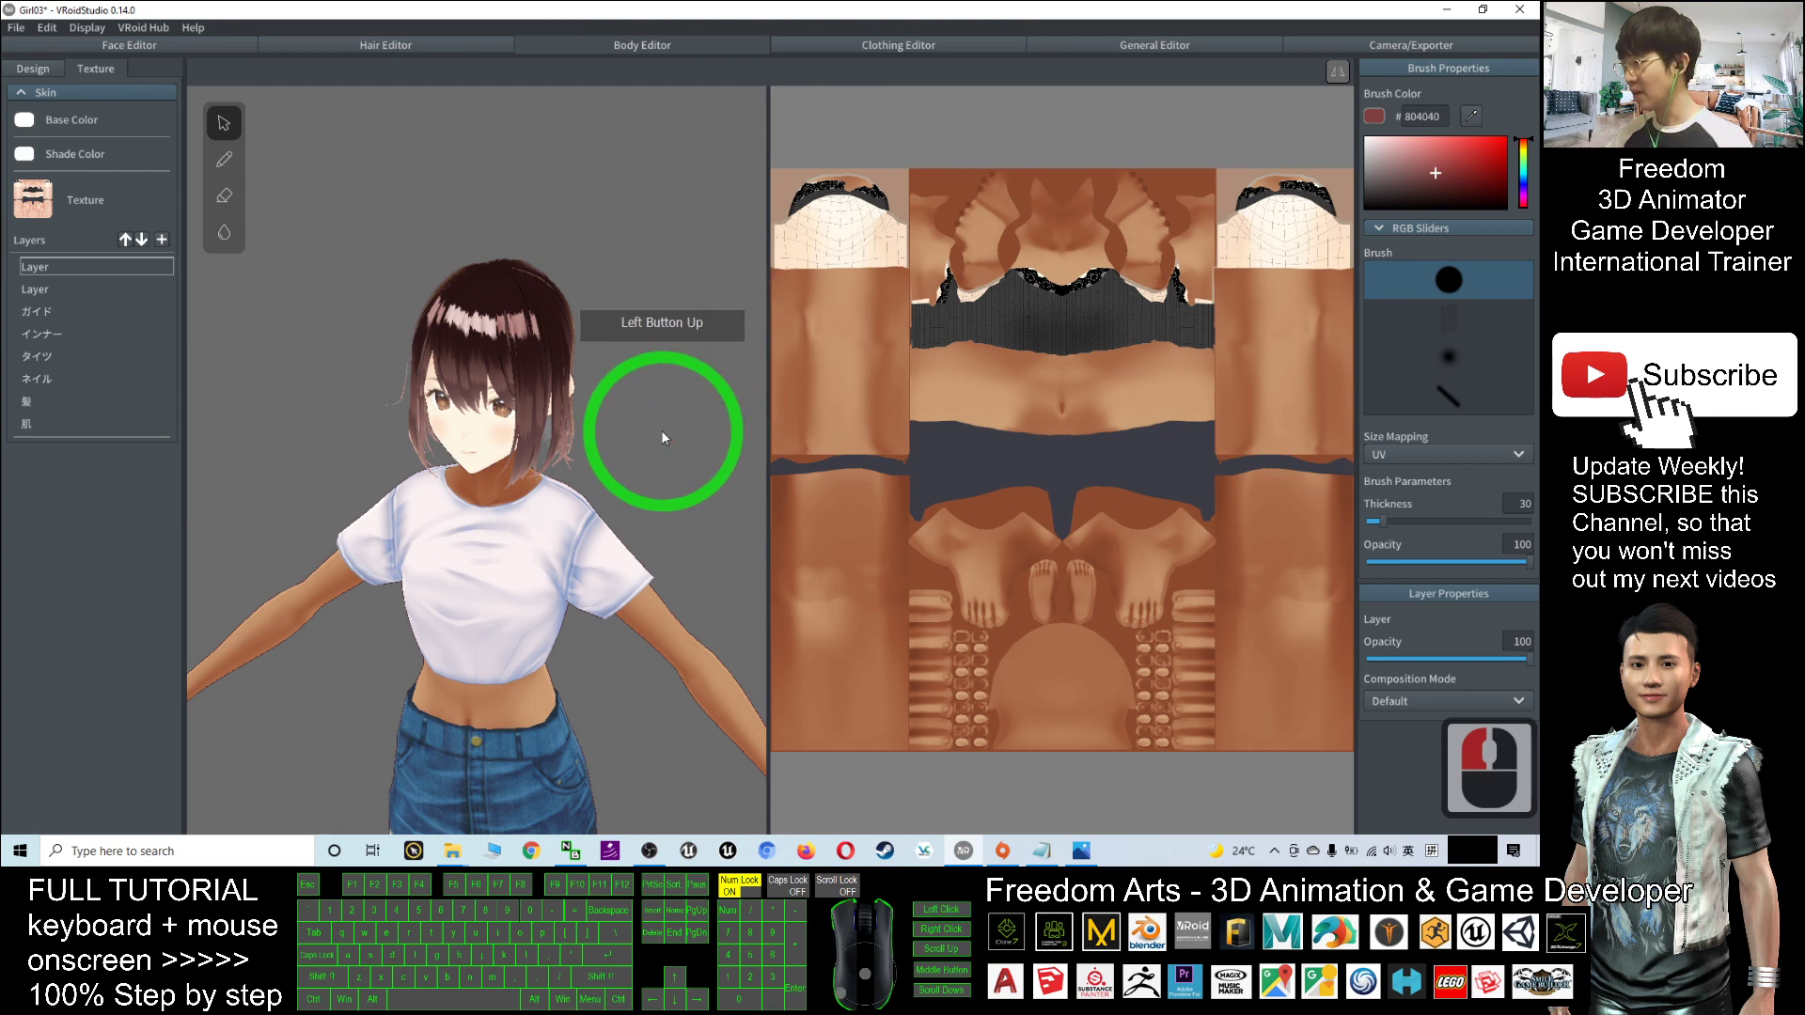
pyautogui.moveTo(658, 436); pyautogui.dragTo(585, 327, button='right')
pyautogui.scroll(18, 464, 291)
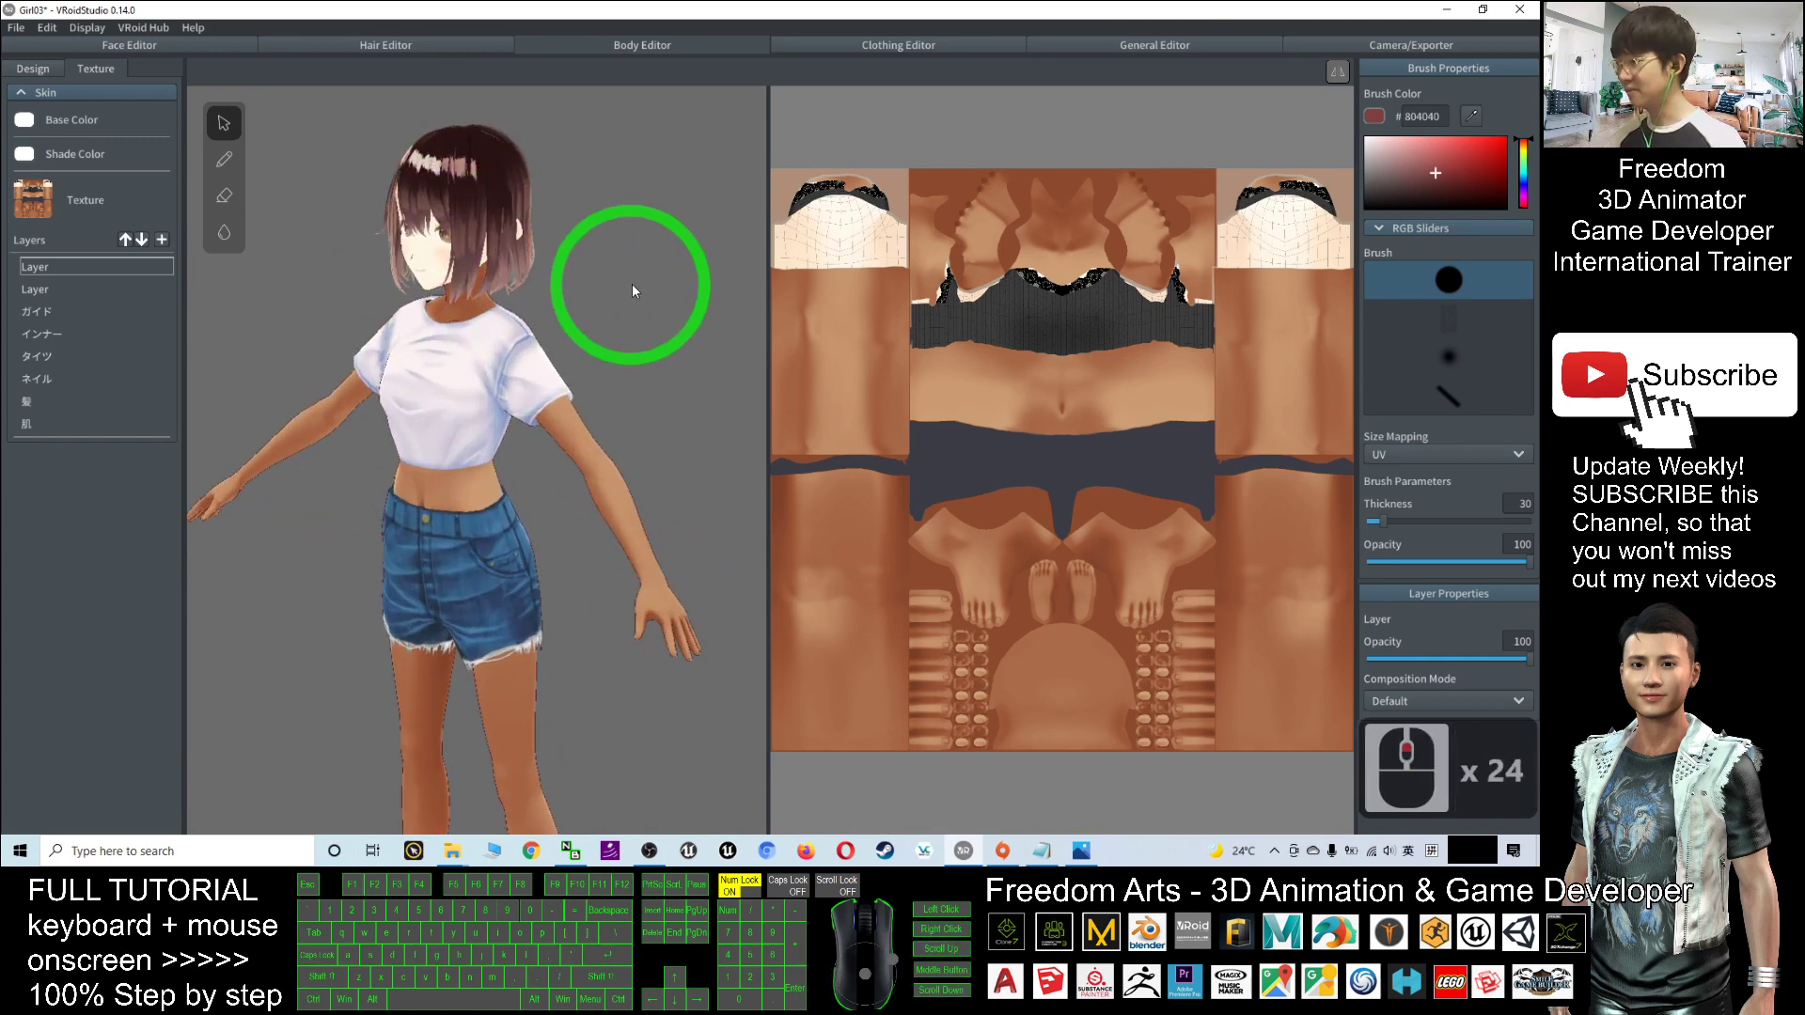
pyautogui.moveTo(666, 401); pyautogui.dragTo(628, 357, button='right')
# In the Face Editor's Texture tab, expand Skin, add a layer with '+', and select it.
pyautogui.click(113, 54)
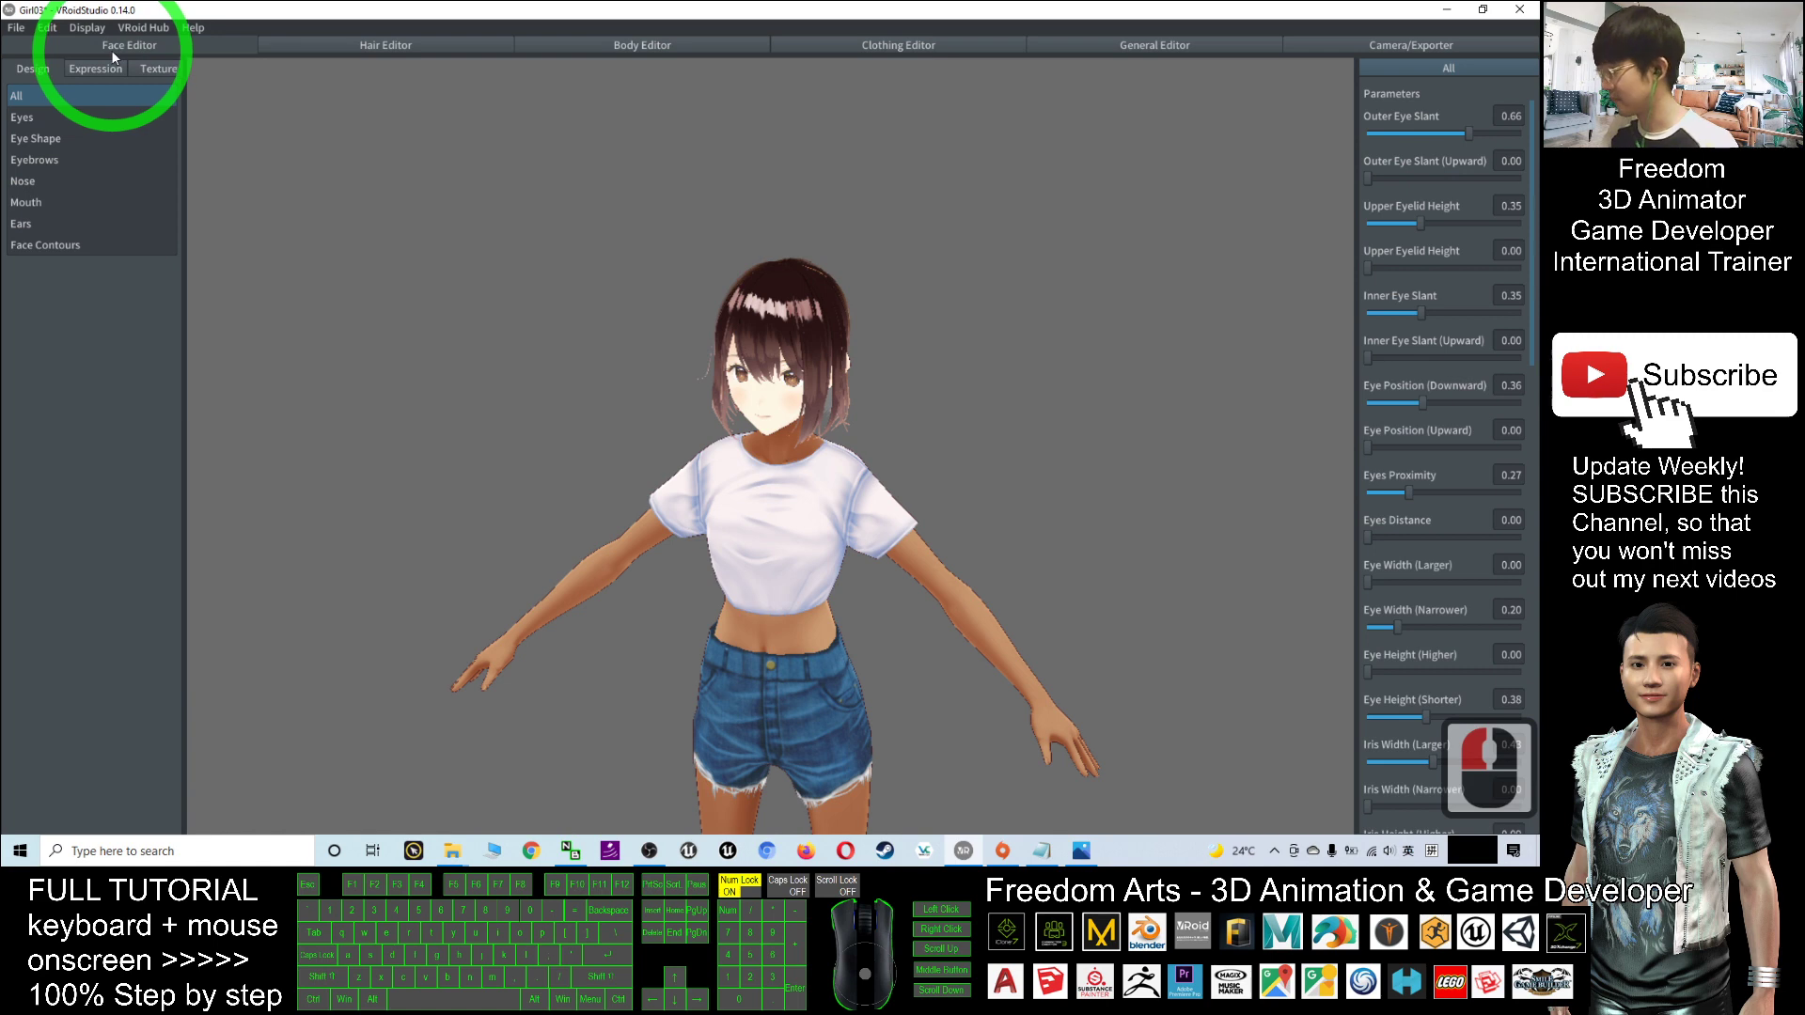
pyautogui.click(156, 69)
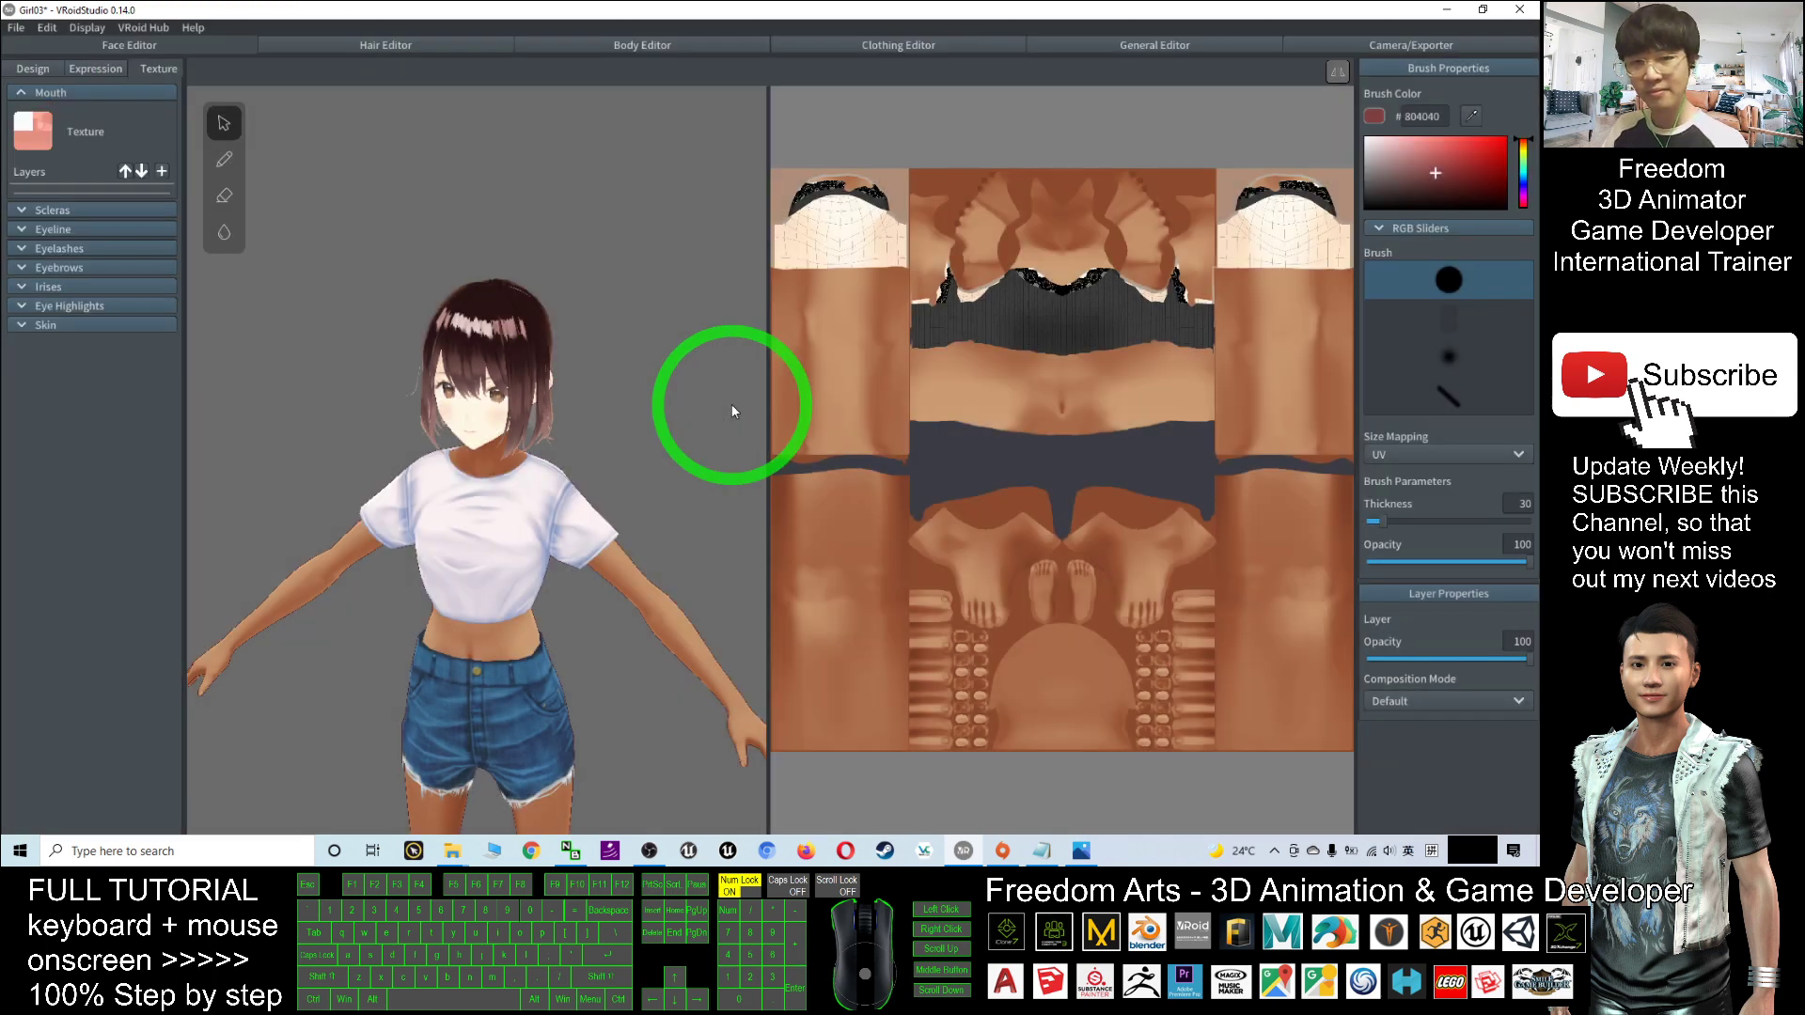
pyautogui.click(47, 132)
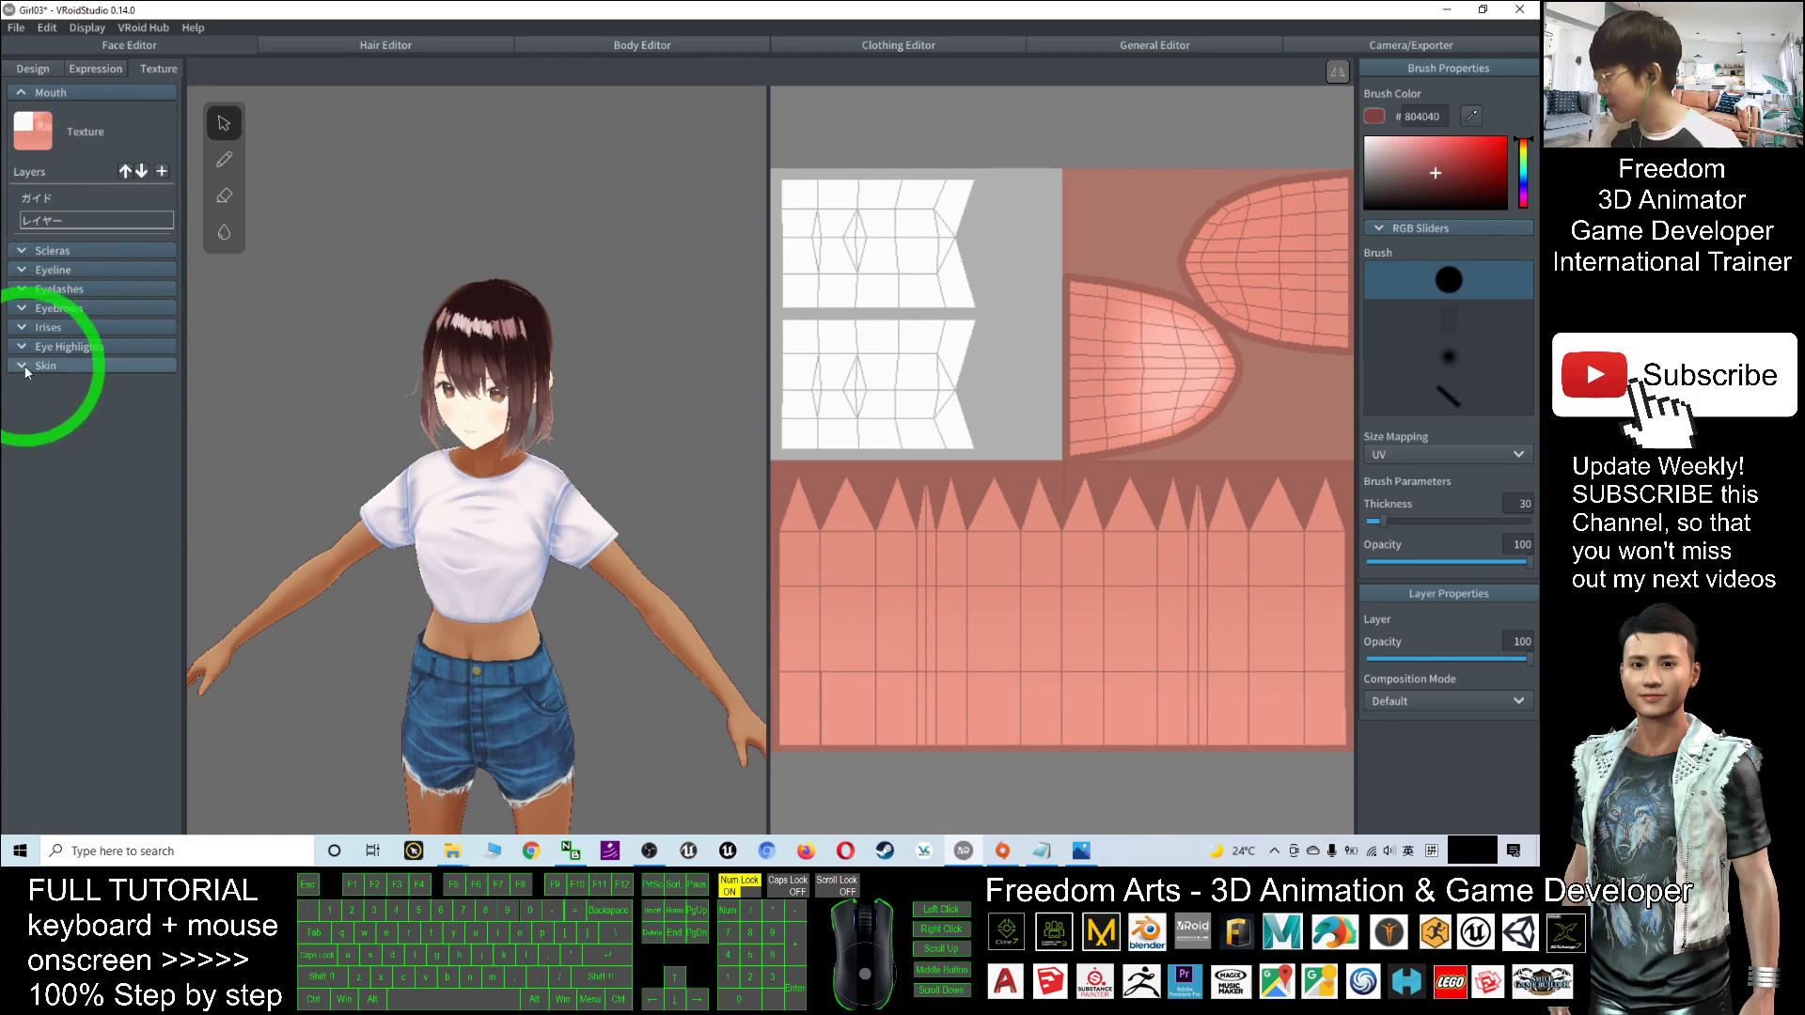
pyautogui.click(24, 368)
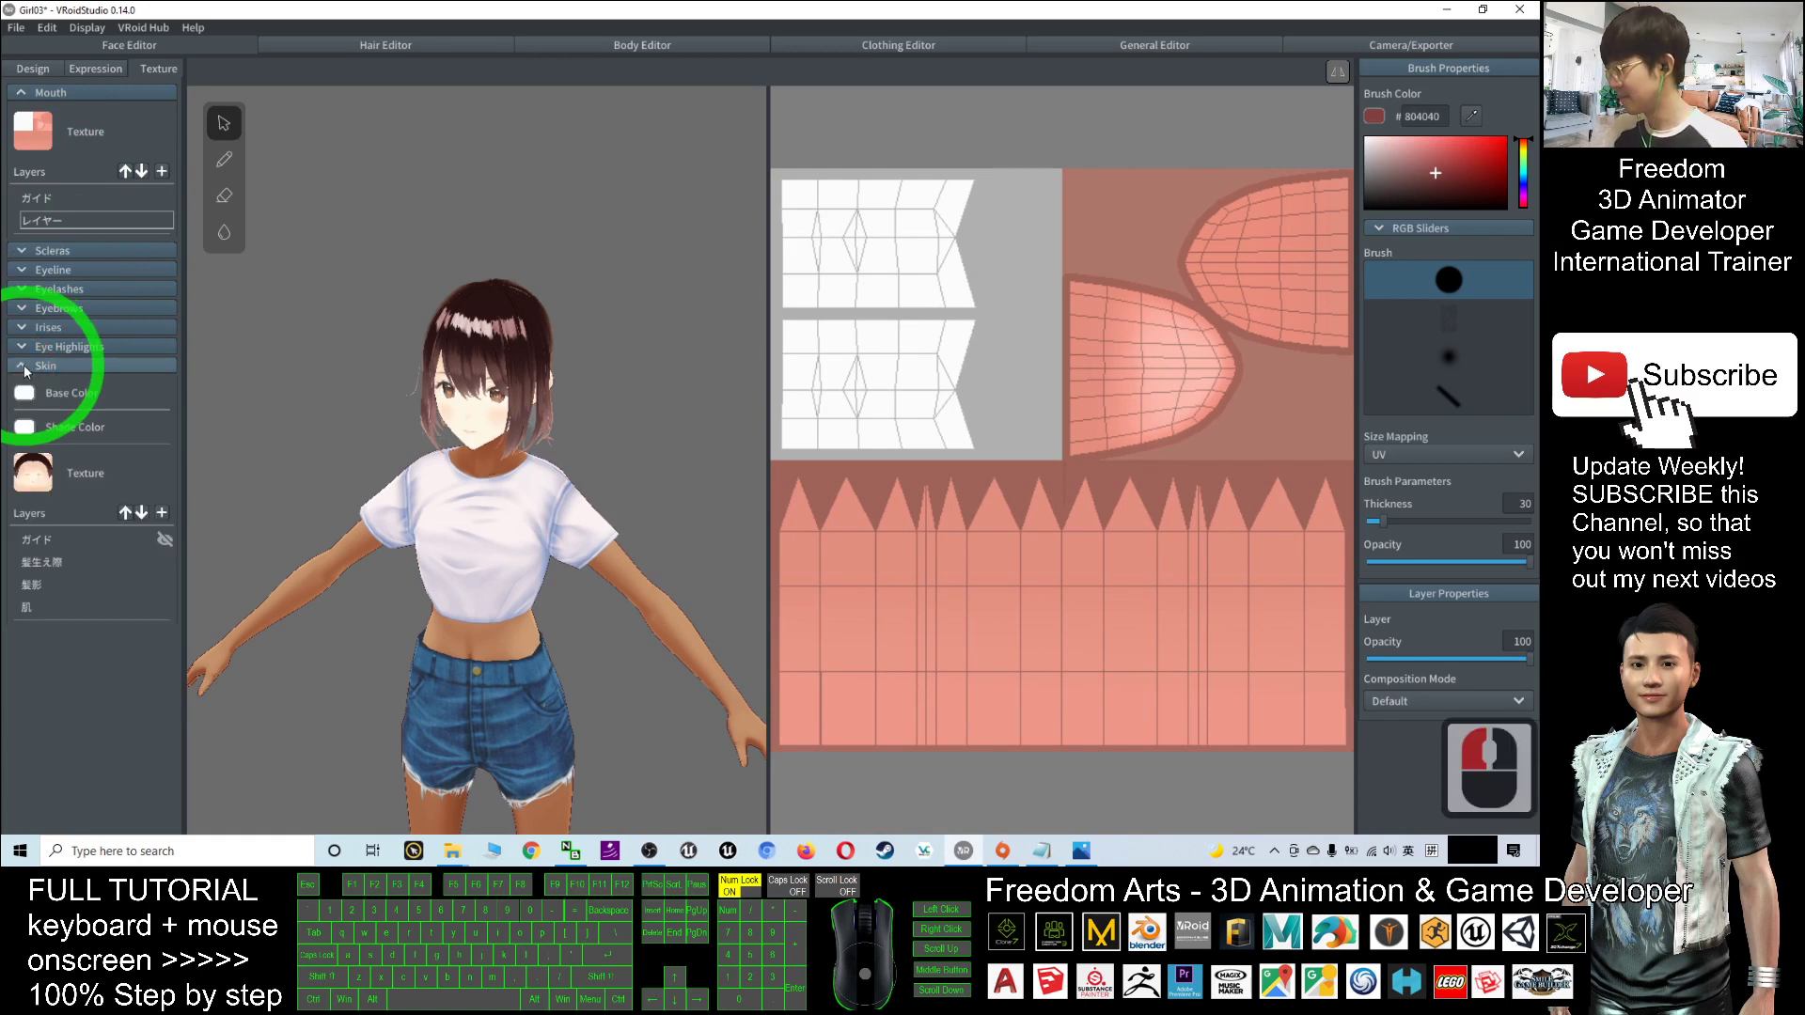
pyautogui.click(163, 513)
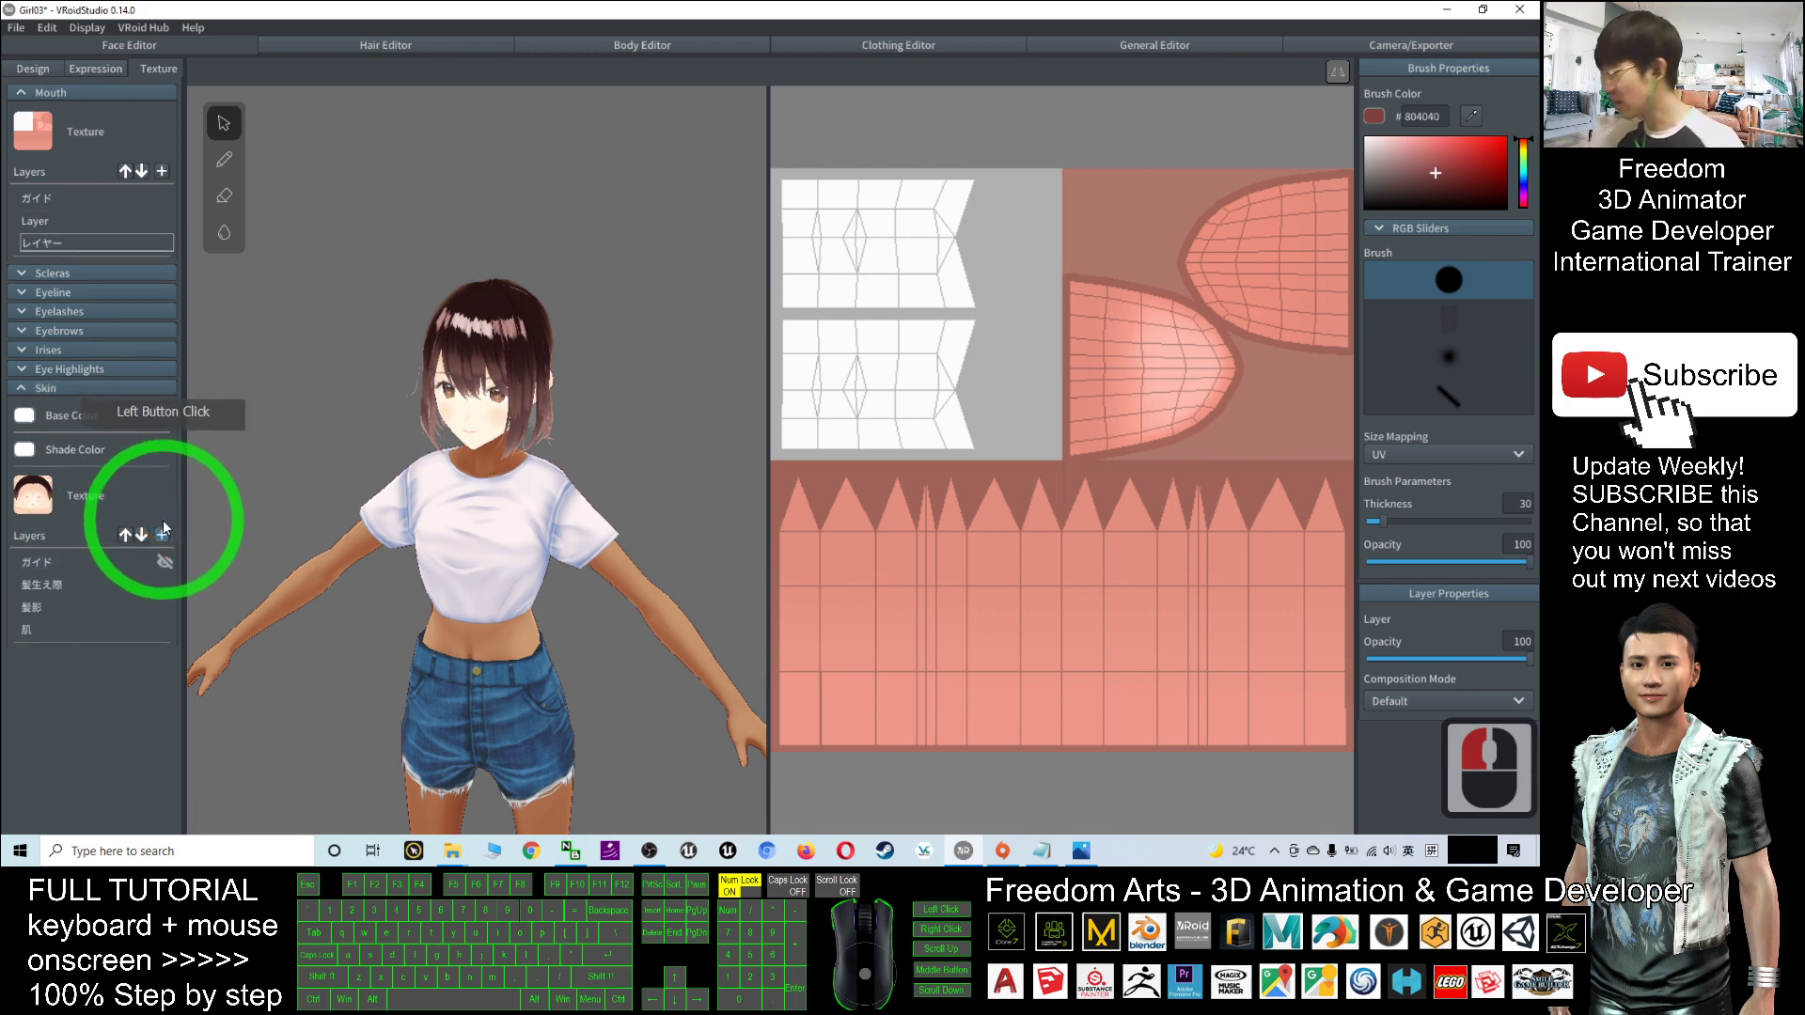
pyautogui.scroll(5, 53, 585)
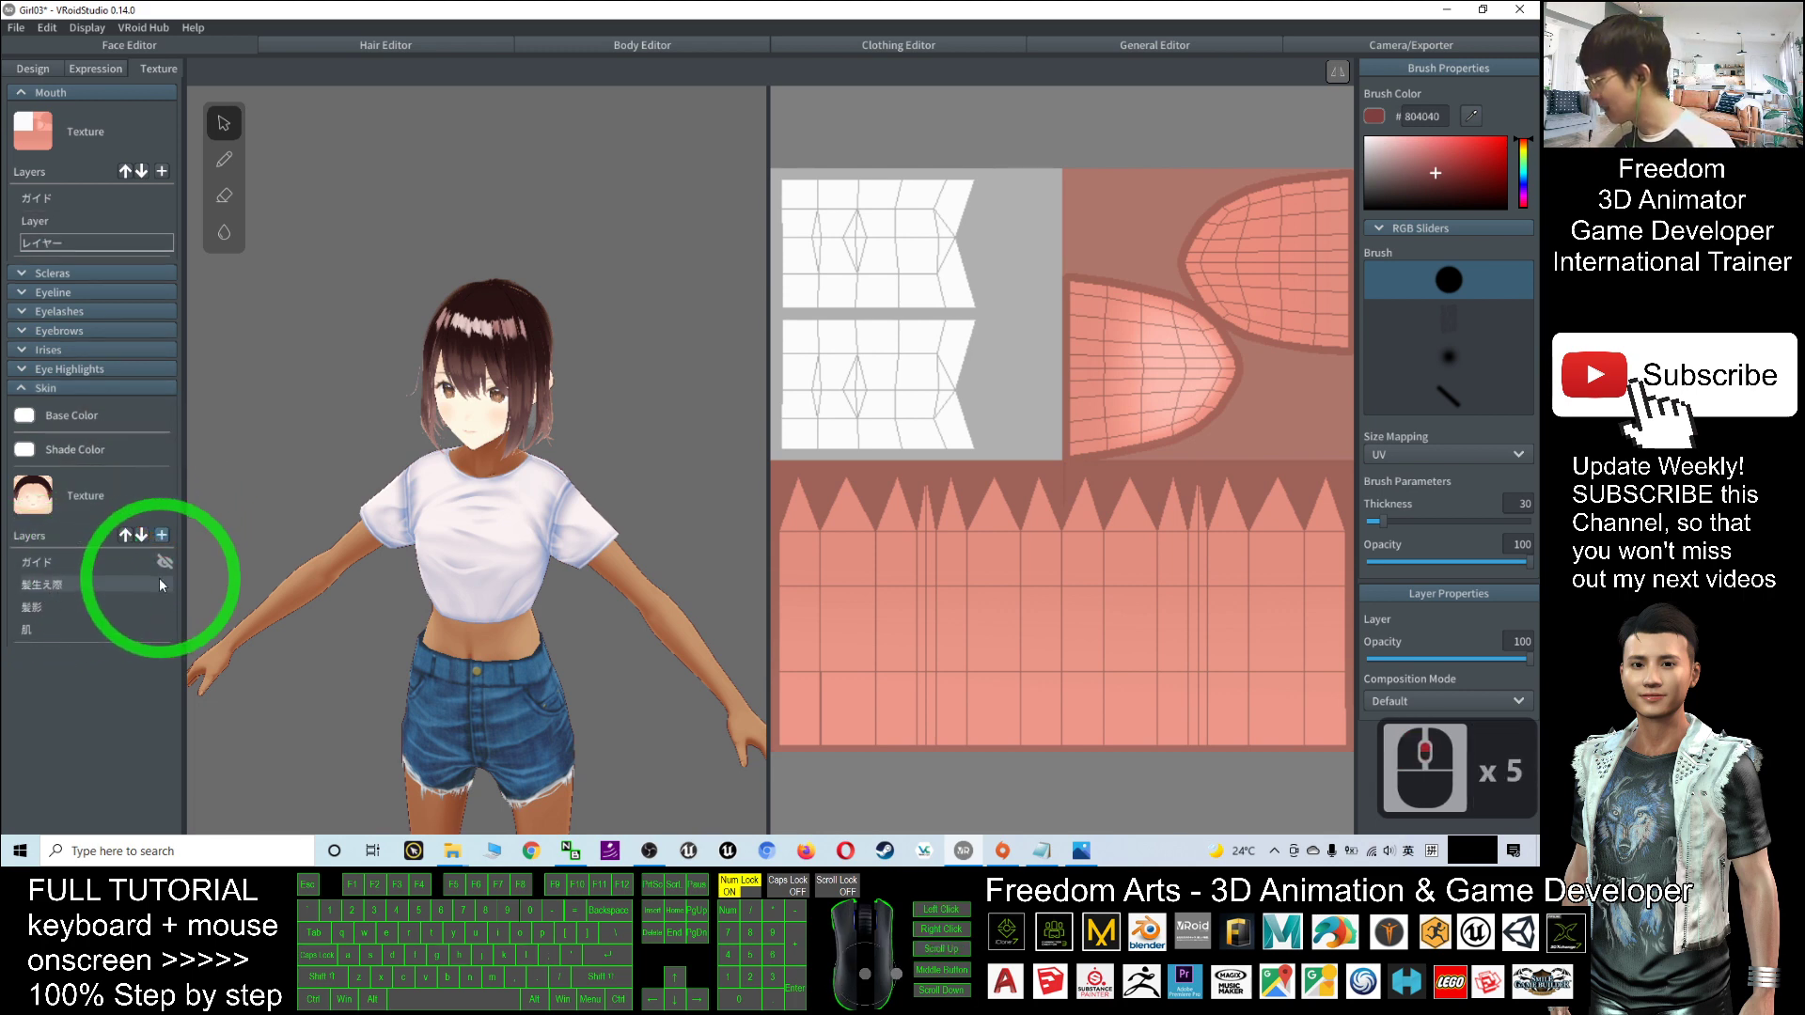
pyautogui.click(47, 561)
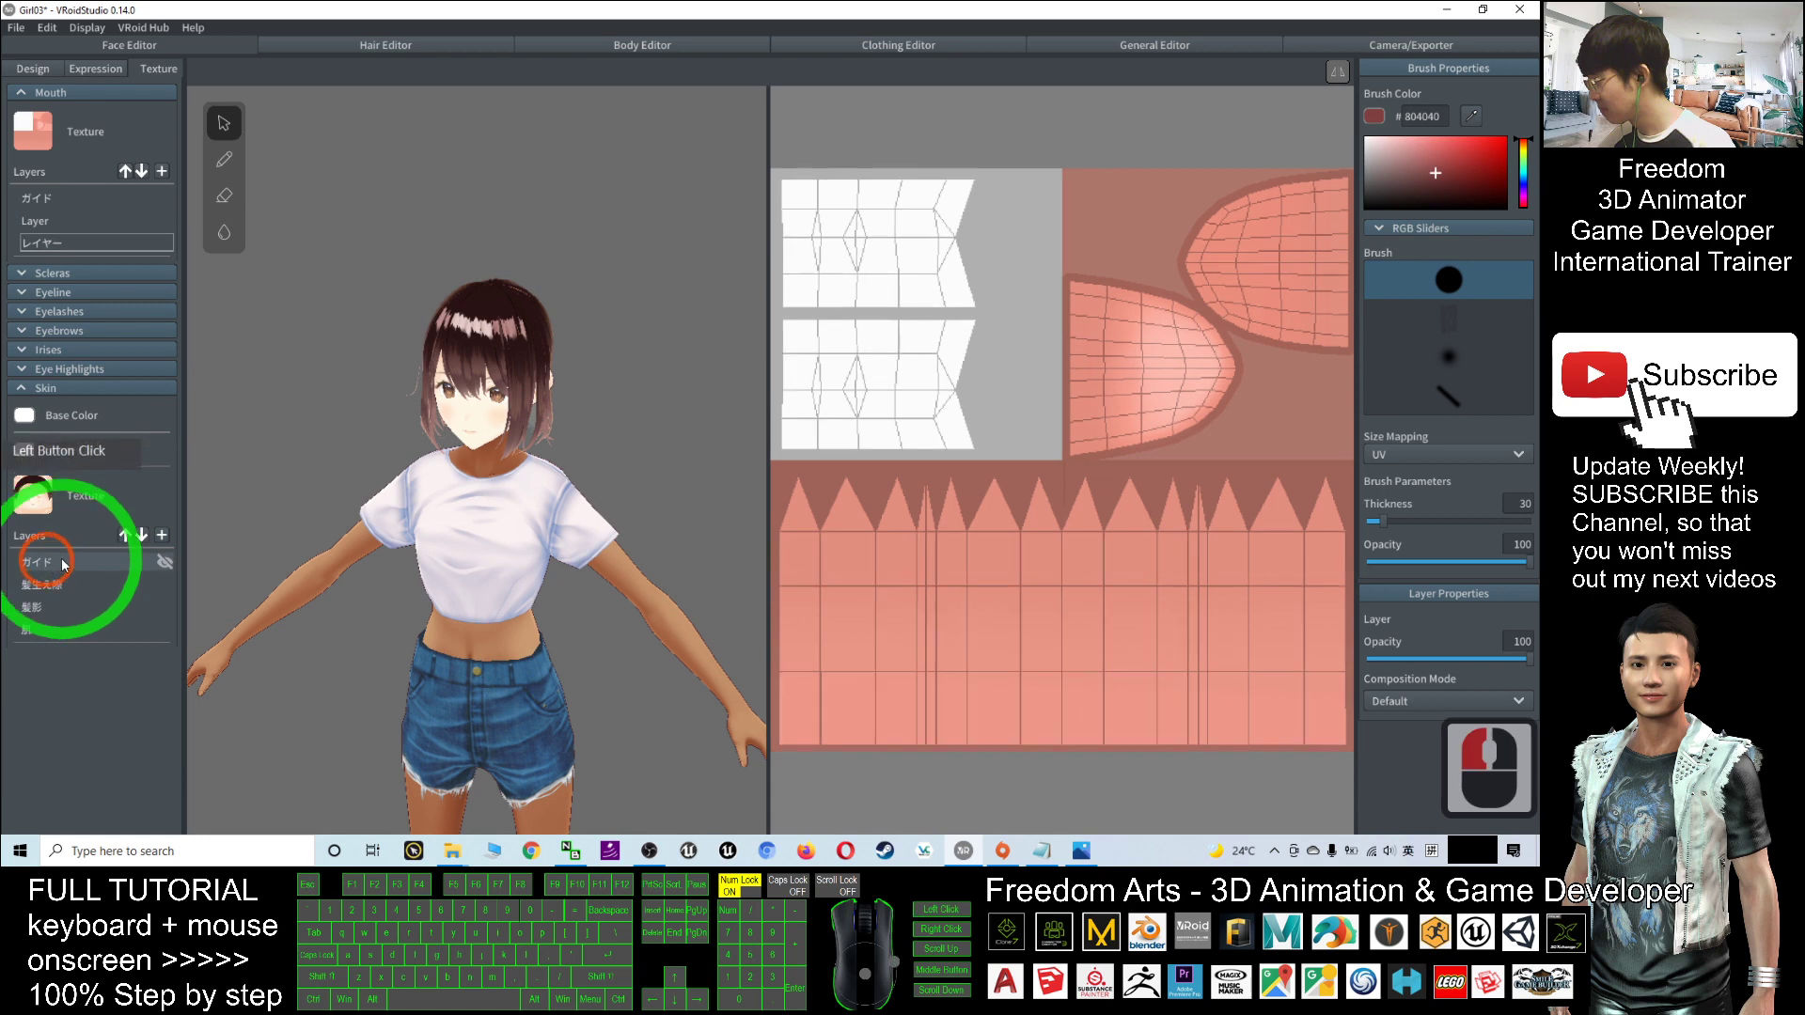
pyautogui.click(163, 534)
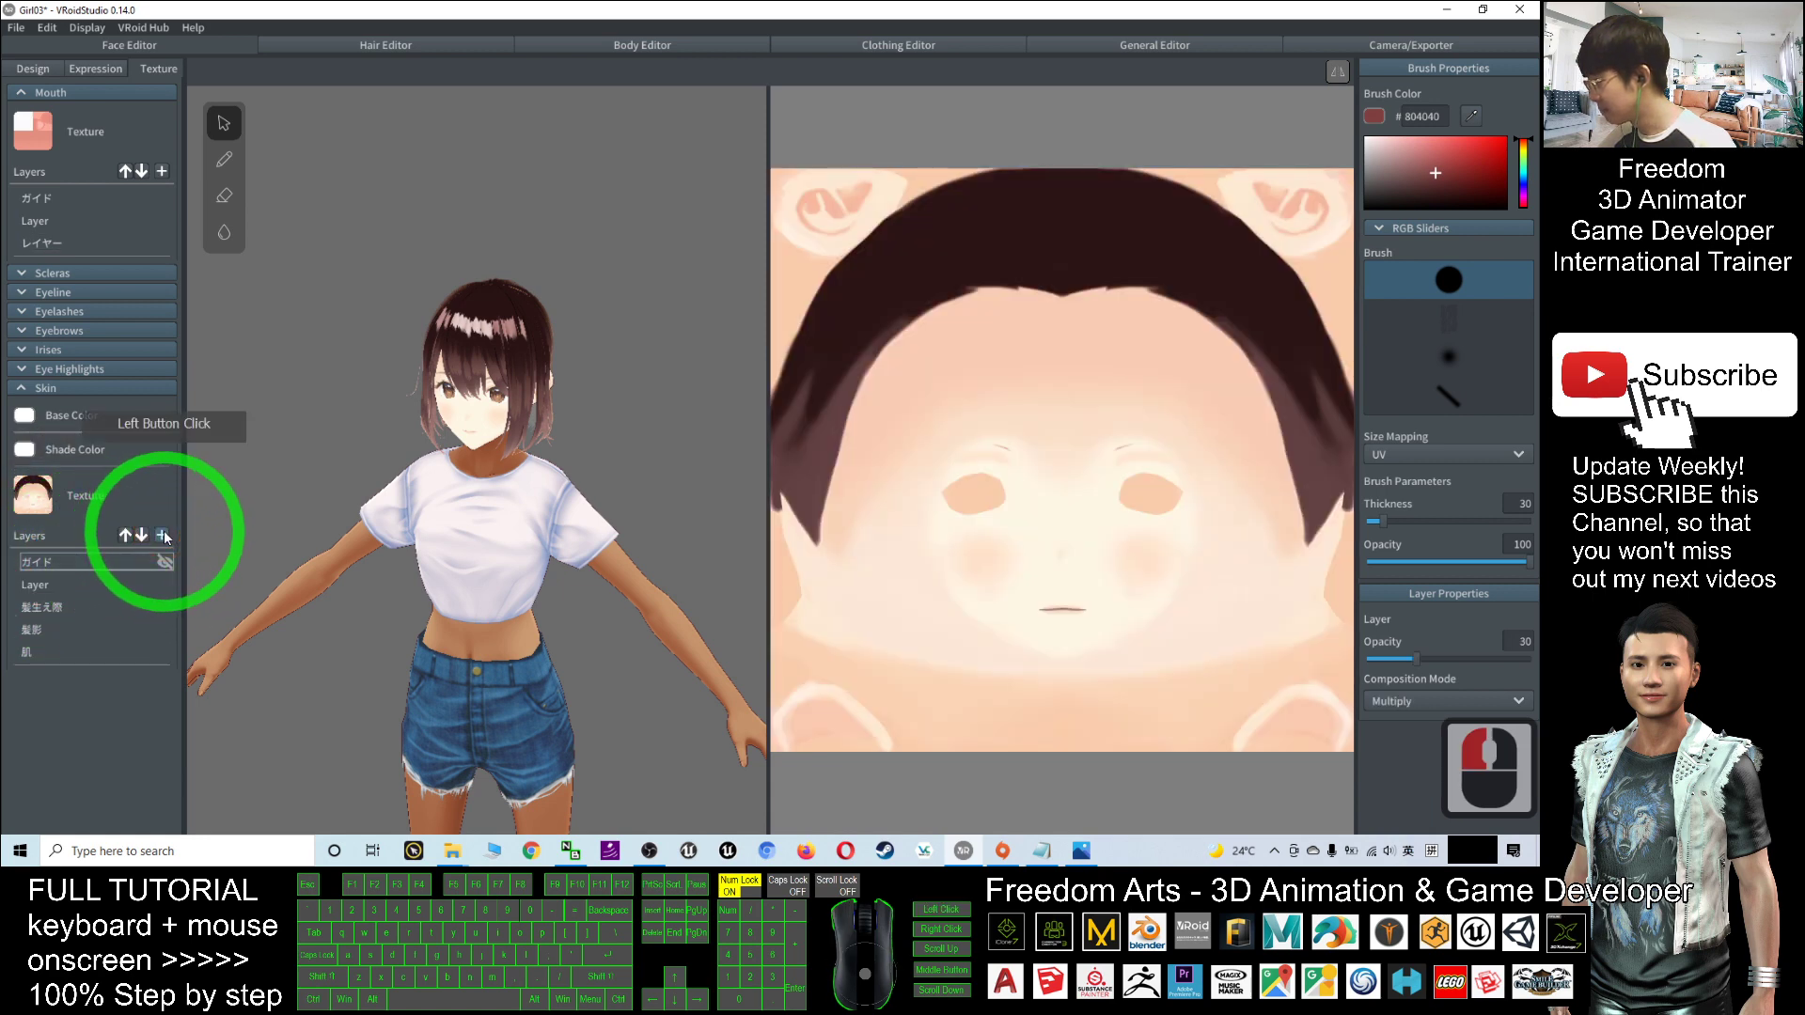
pyautogui.click(94, 583)
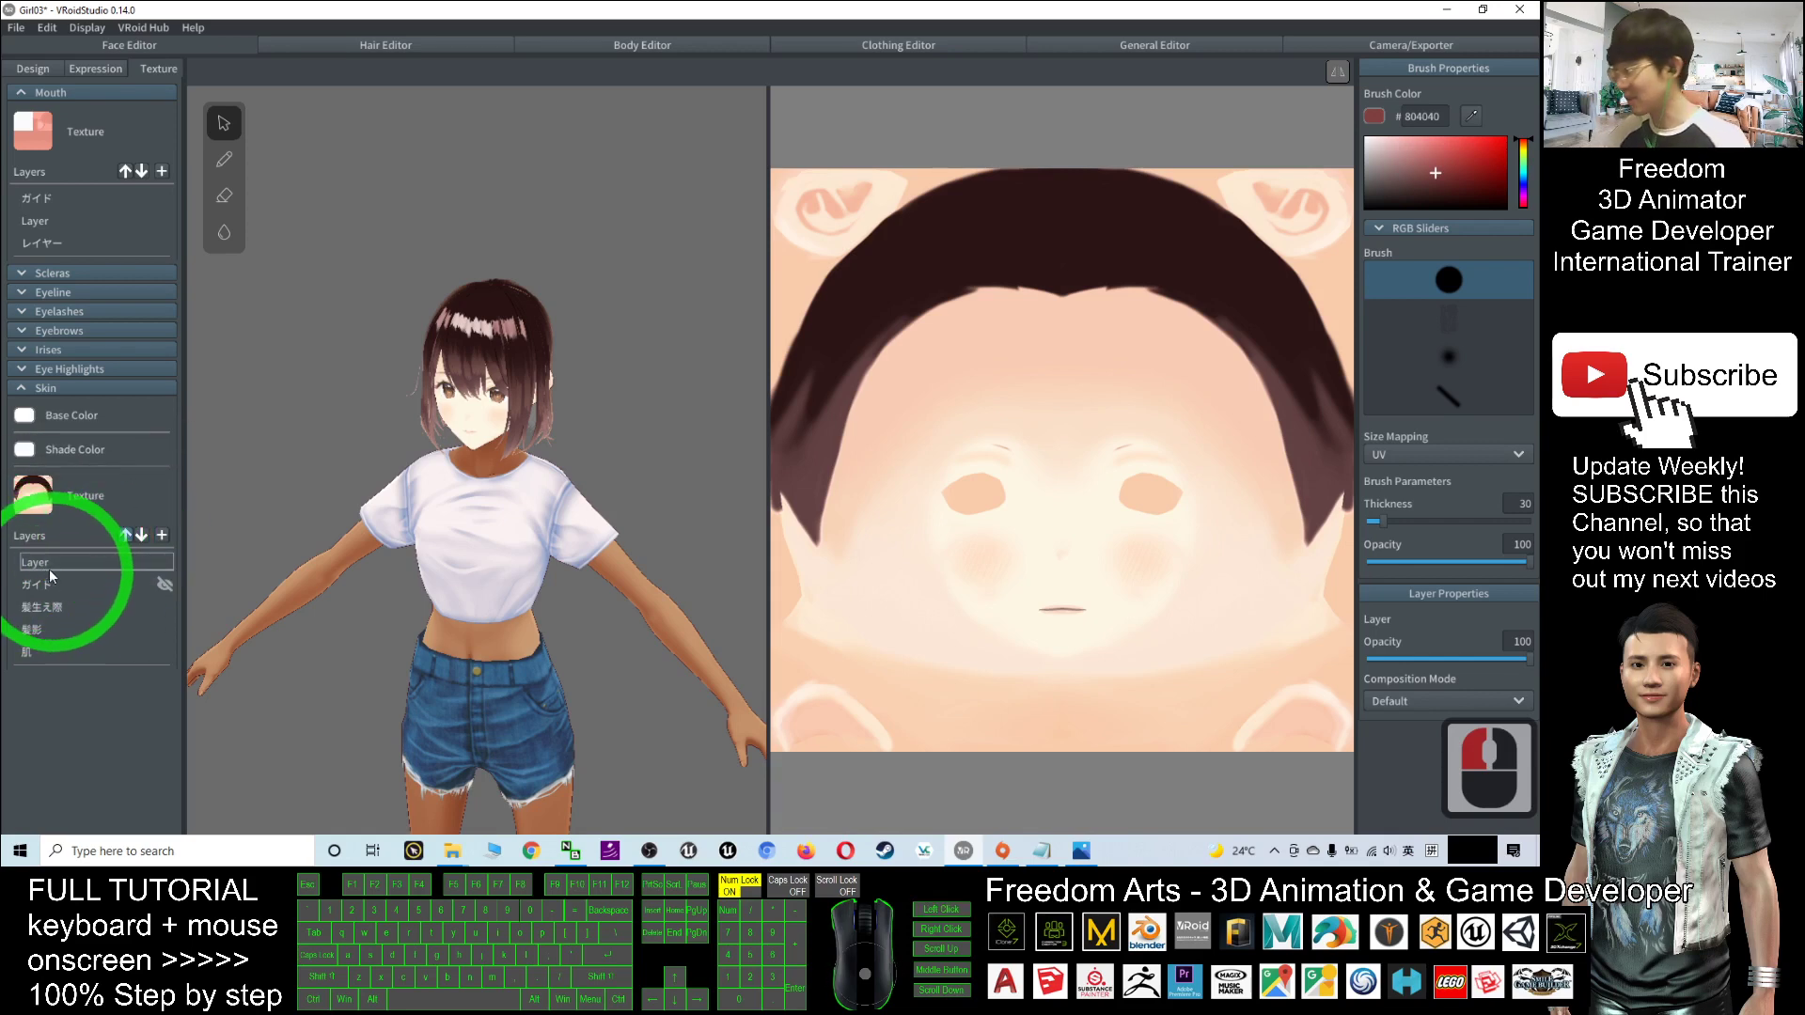
# Import 017.png from the Female skin-pack folder into the new face skin Layer.
pyautogui.rightClick(47, 564)
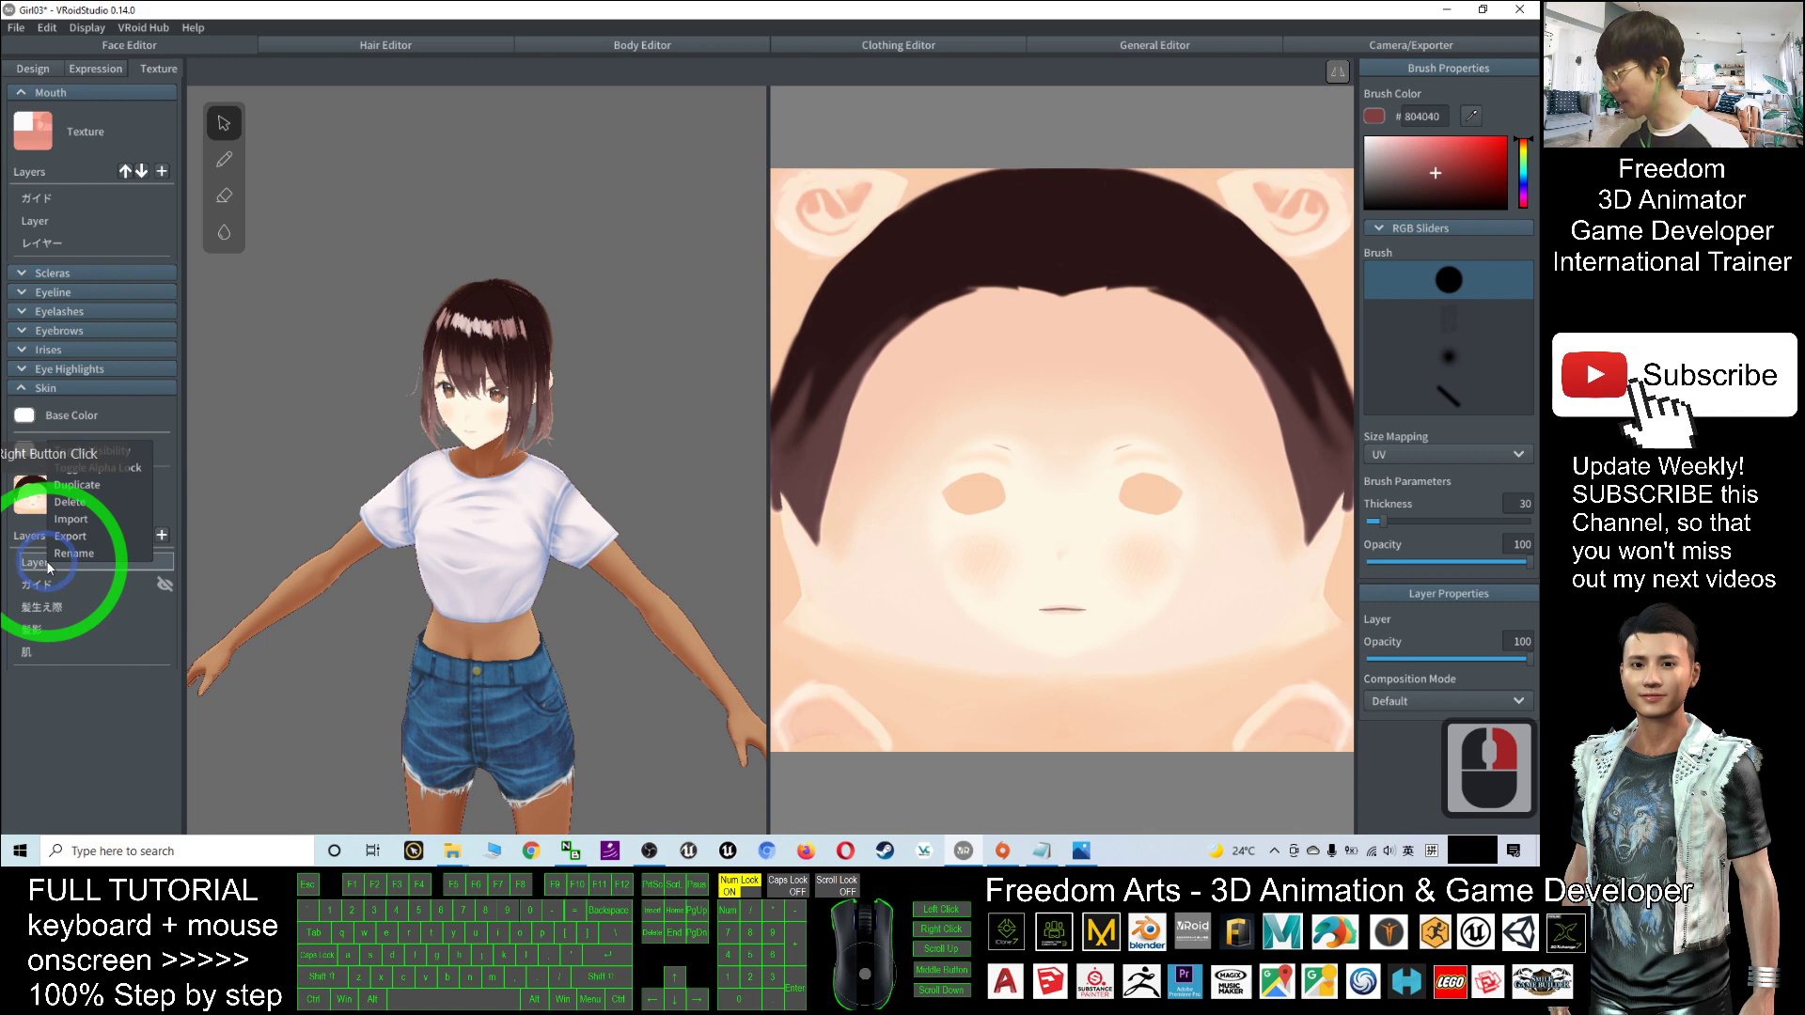
pyautogui.click(72, 519)
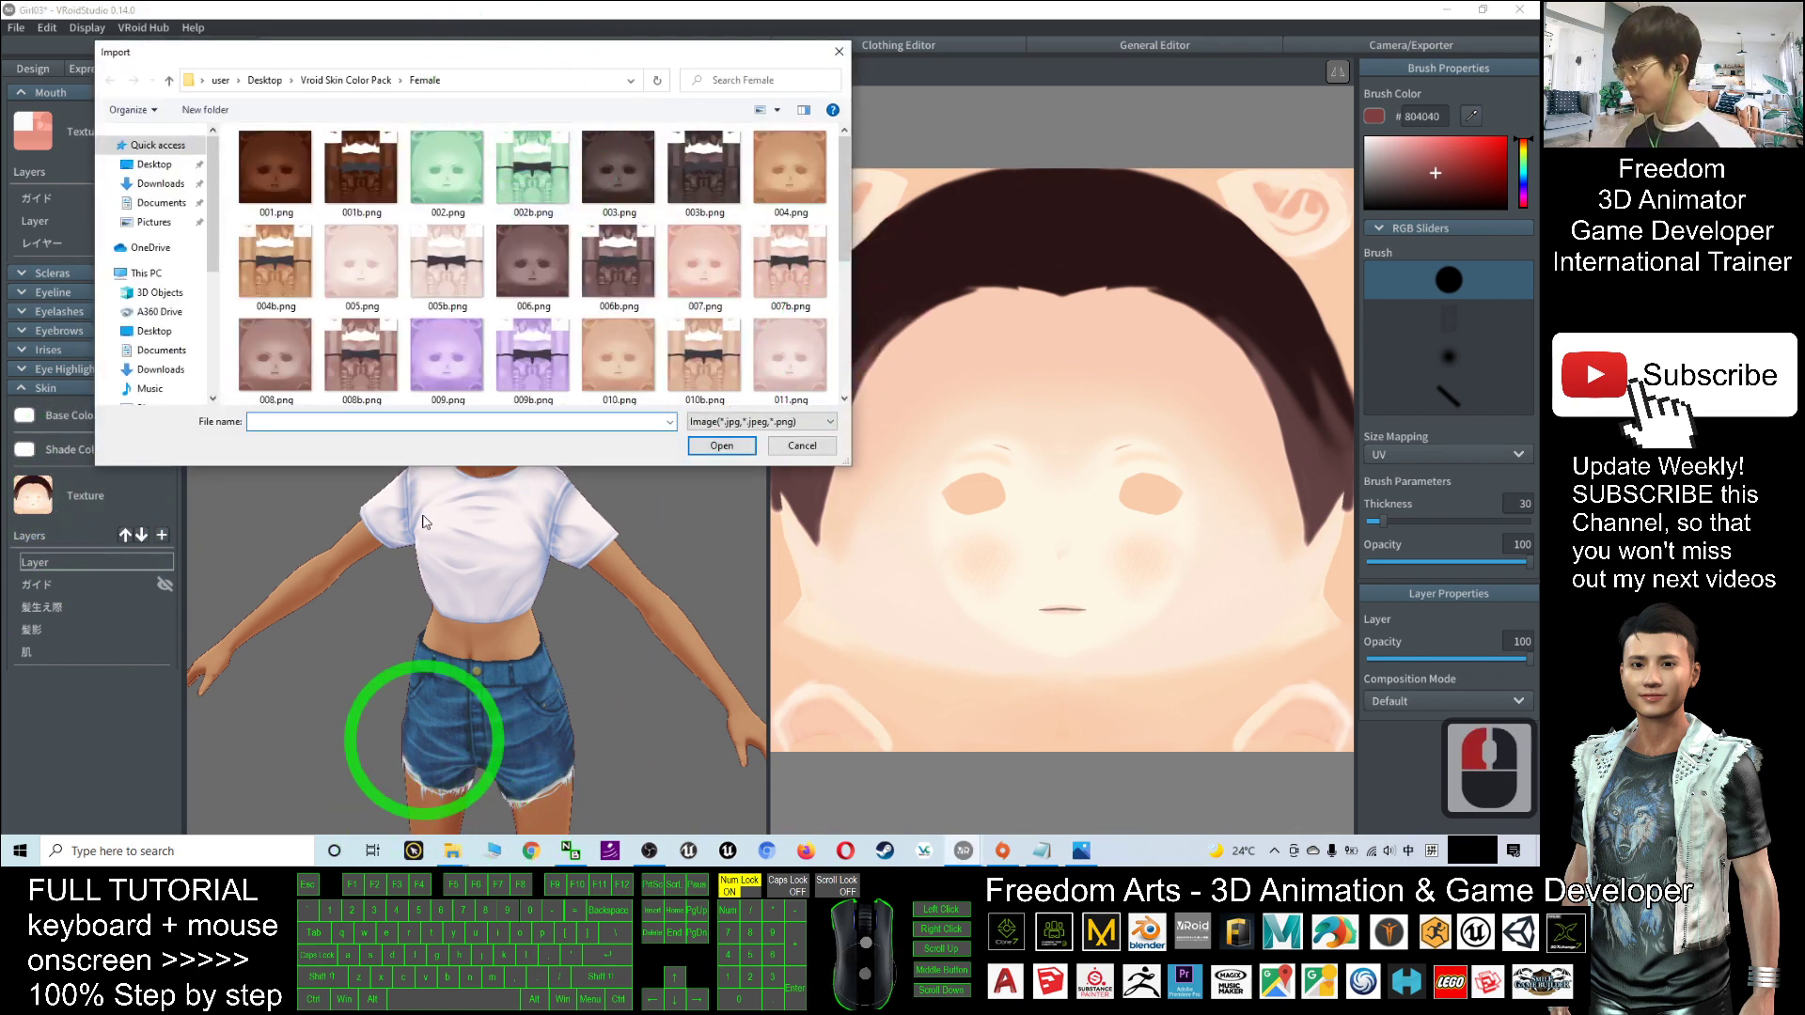
pyautogui.click(844, 263)
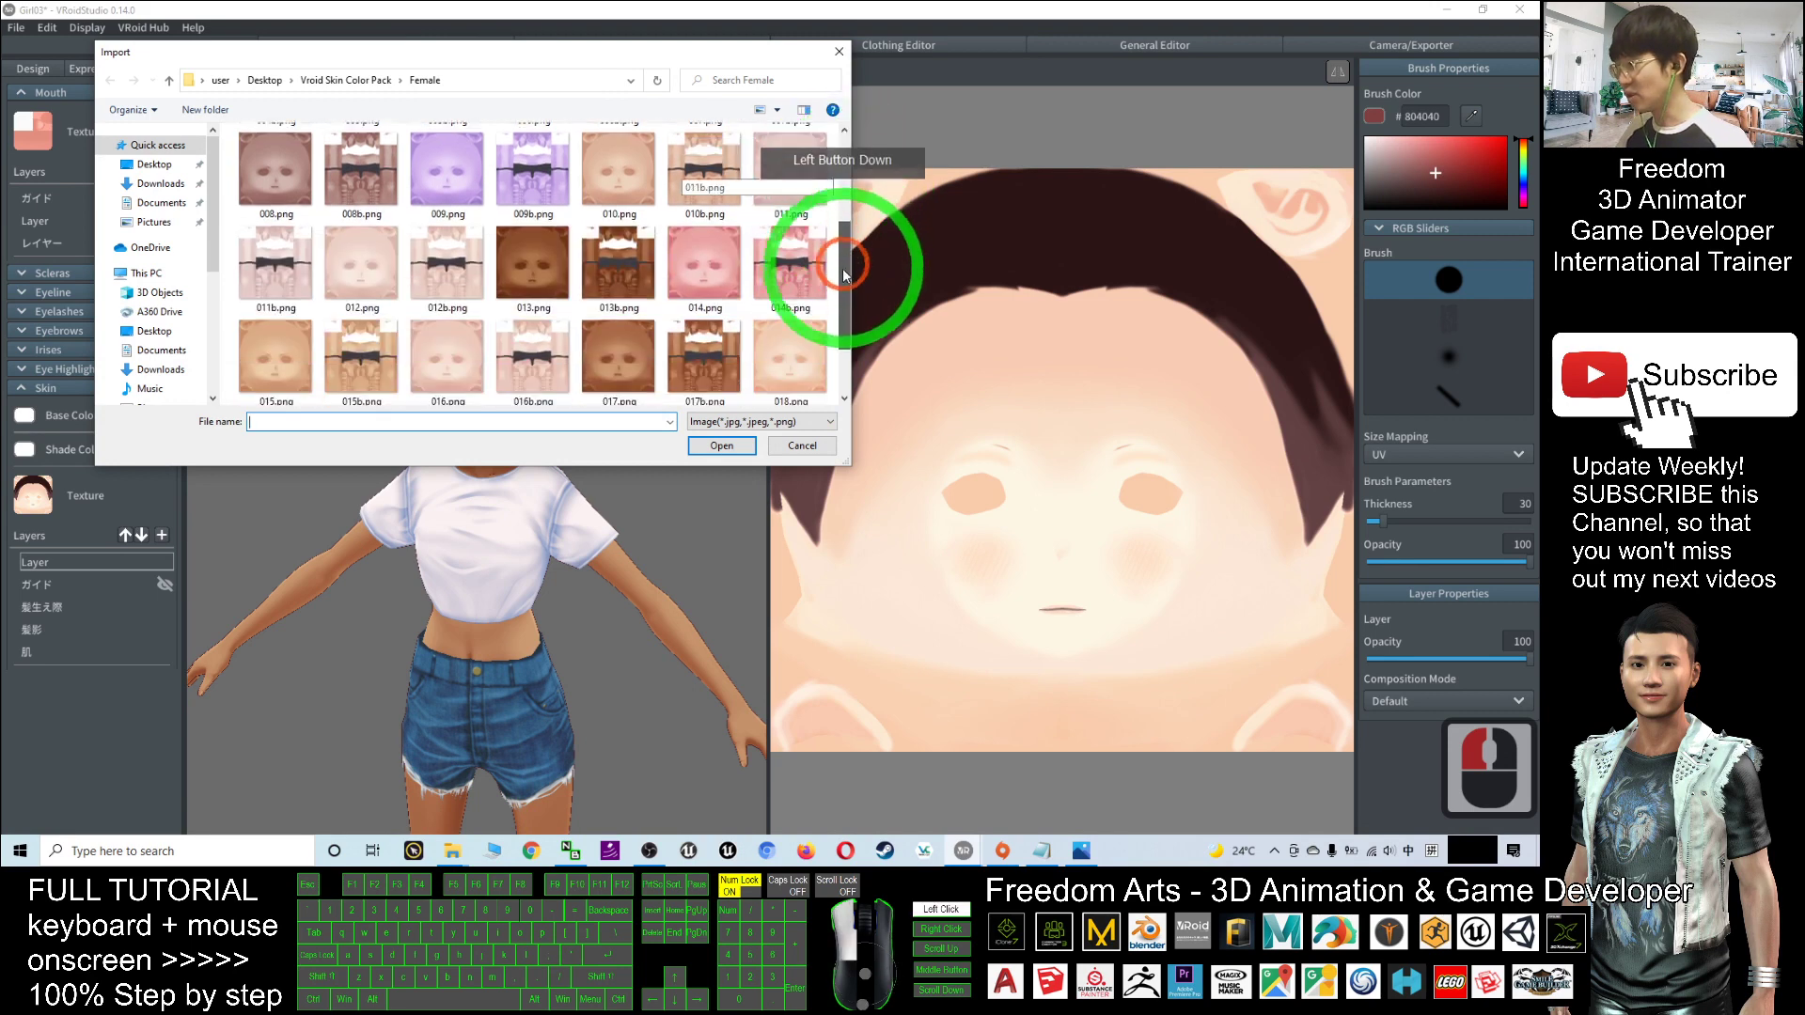
pyautogui.doubleClick(624, 262)
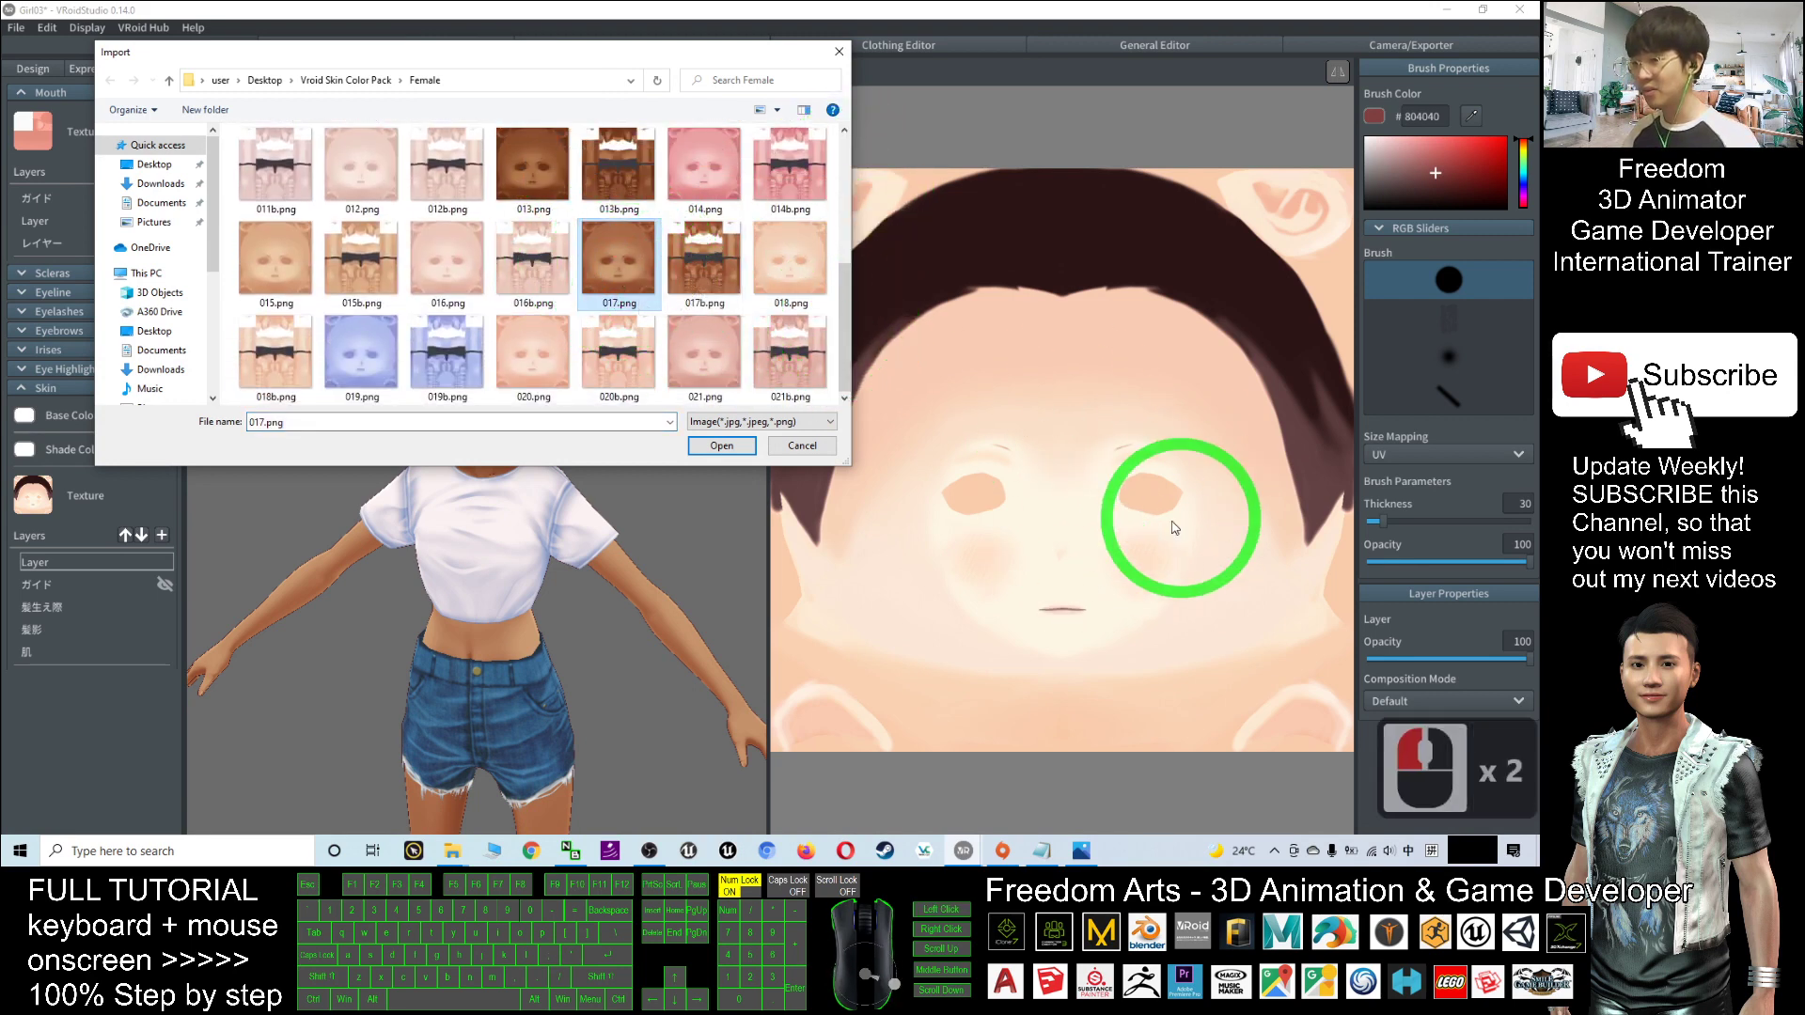
pyautogui.click(719, 446)
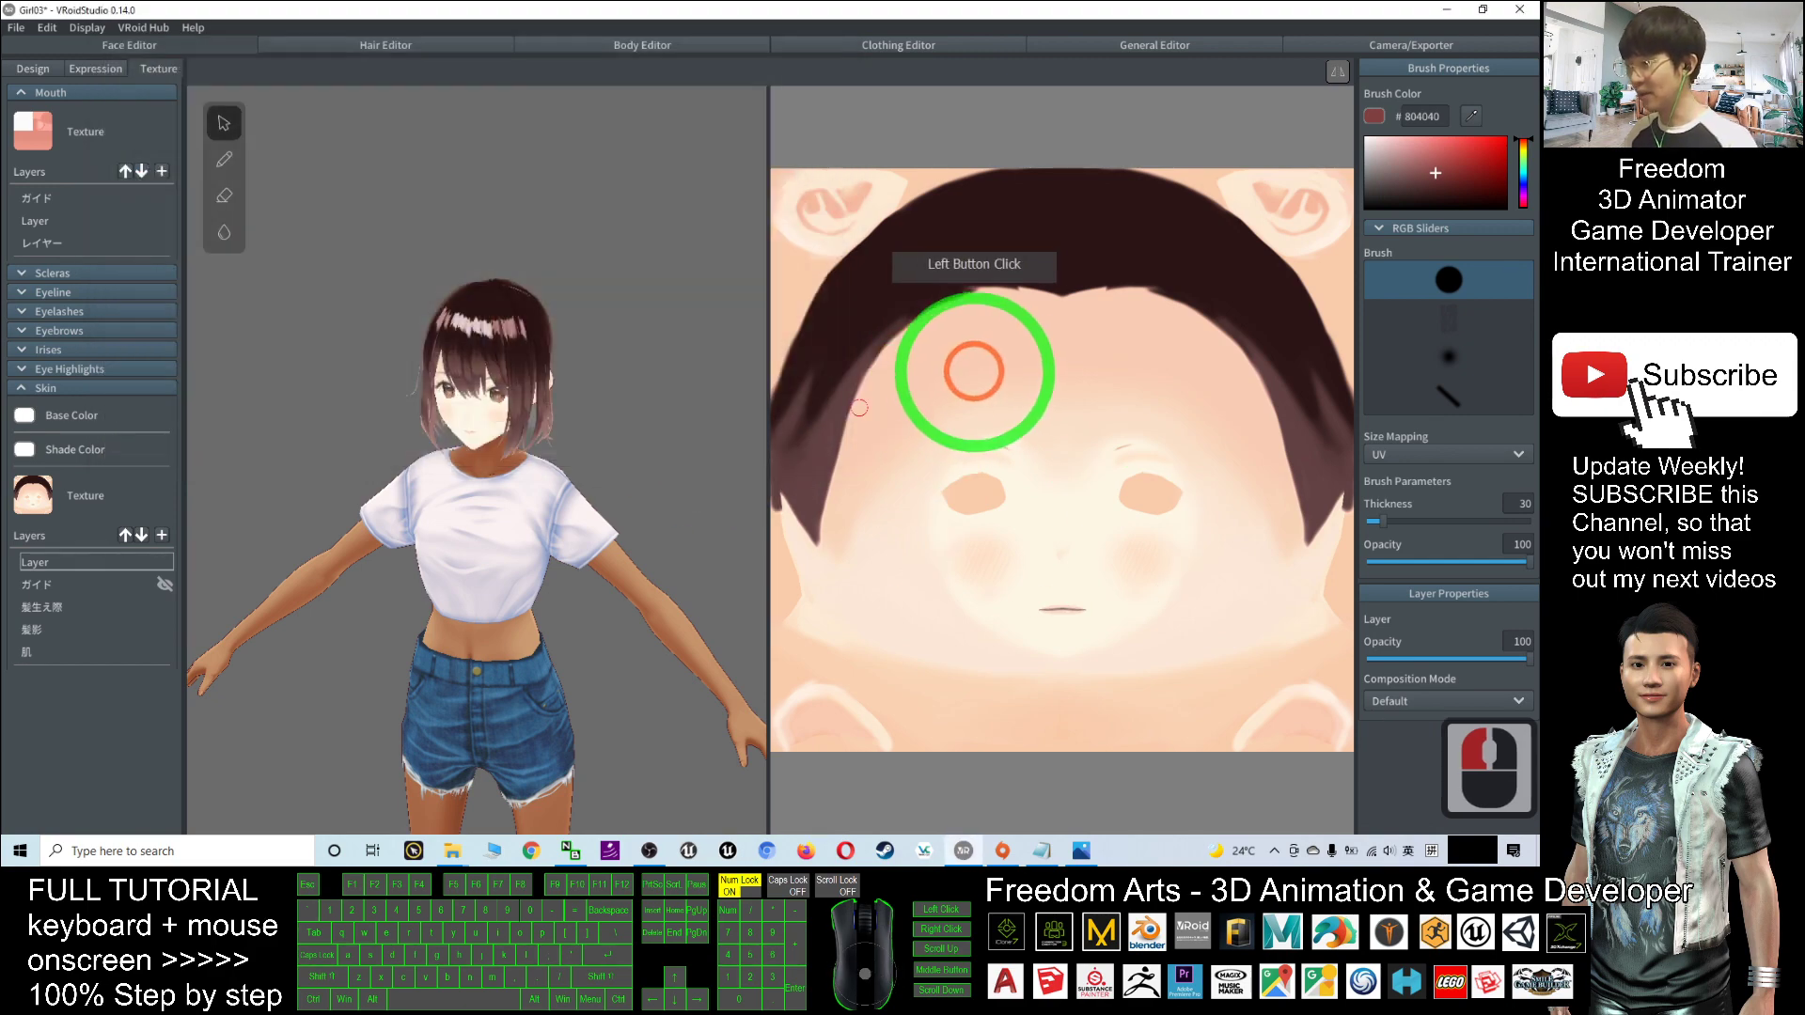
# Orbit and zoom to check the tanned face, then bring back the Female skin-pack folder.
pyautogui.scroll(14, 667, 382)
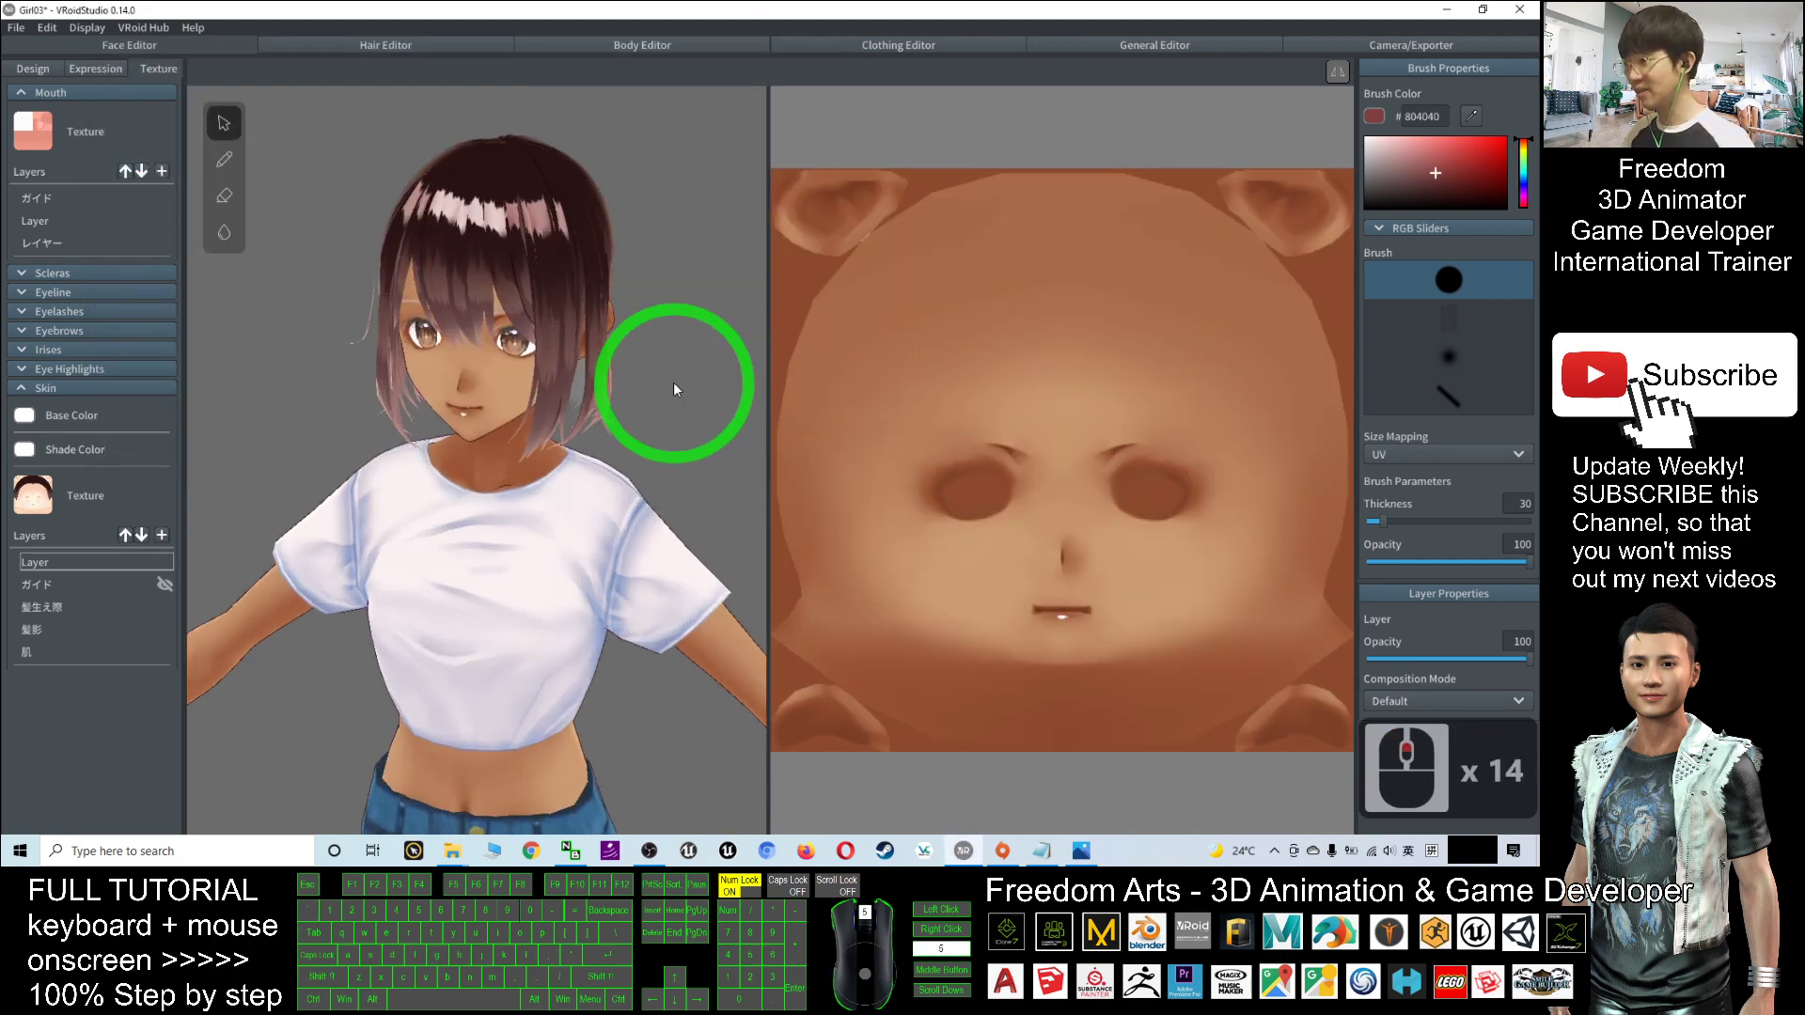
pyautogui.moveTo(664, 404); pyautogui.dragTo(577, 415, button='right')
pyautogui.scroll(-18, 576, 415)
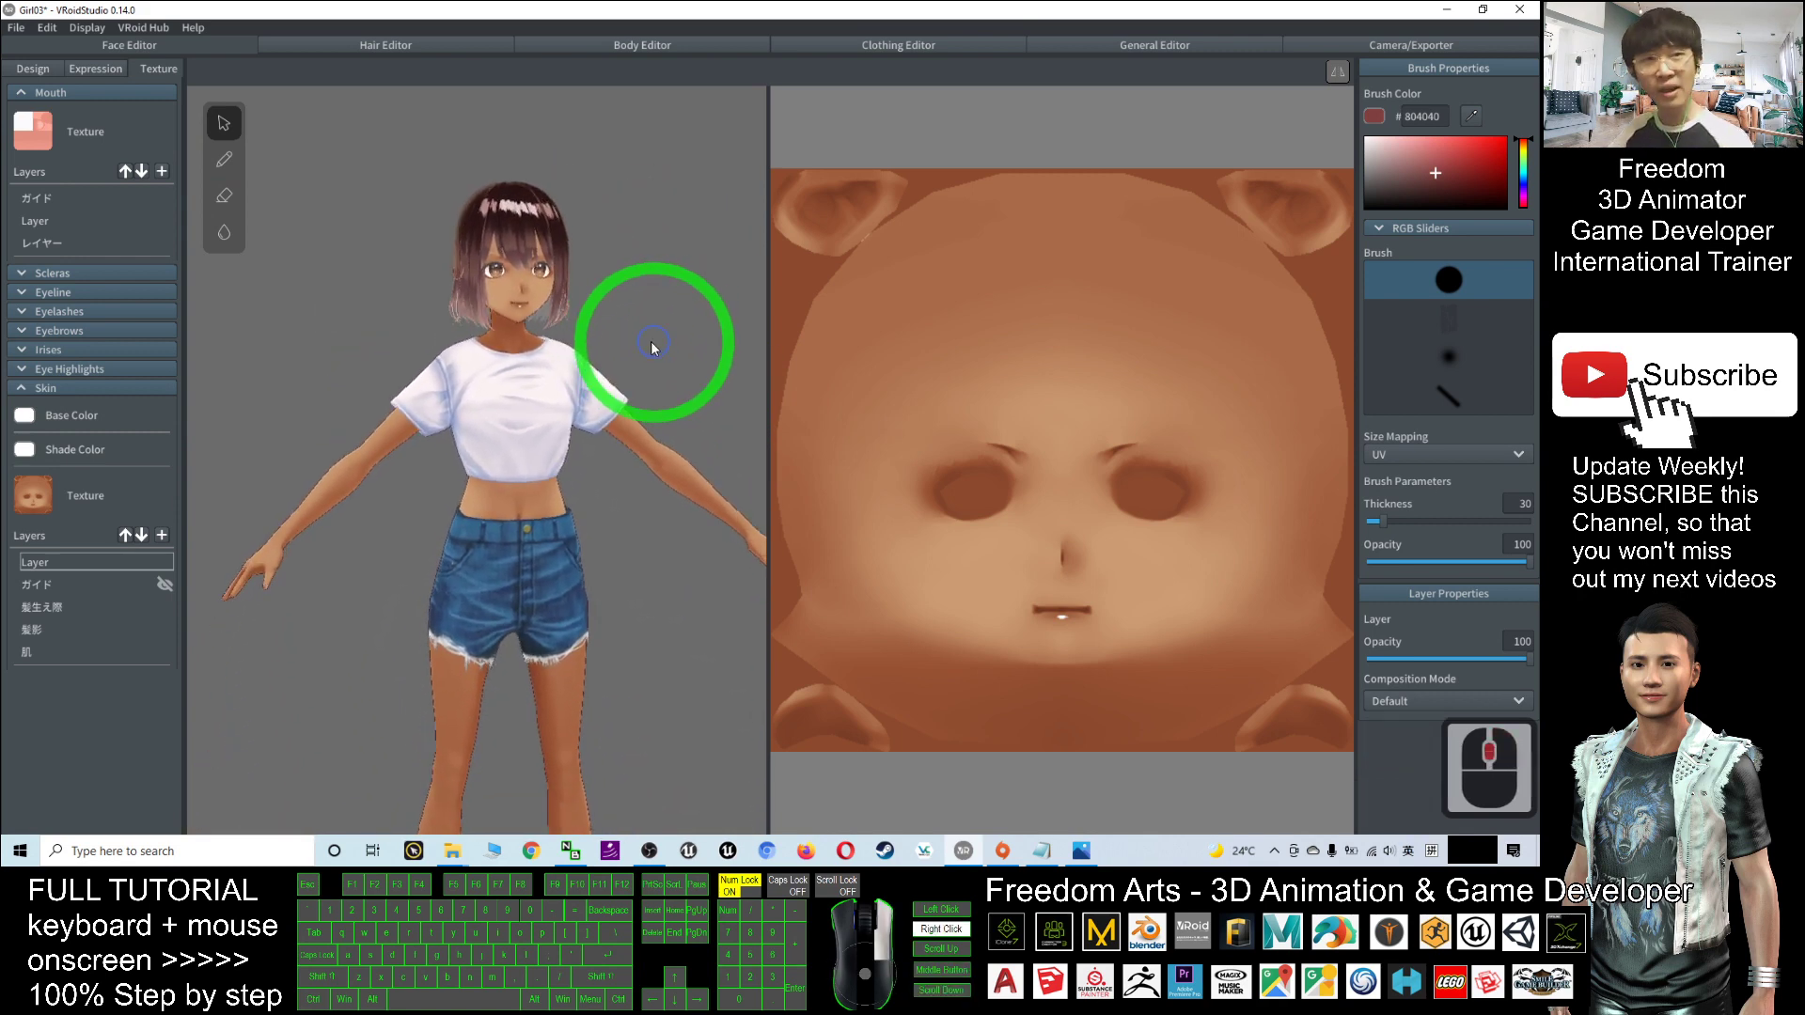
pyautogui.moveTo(645, 346); pyautogui.dragTo(640, 341, button='right')
pyautogui.scroll(8, 637, 343)
pyautogui.scroll(11, 640, 341)
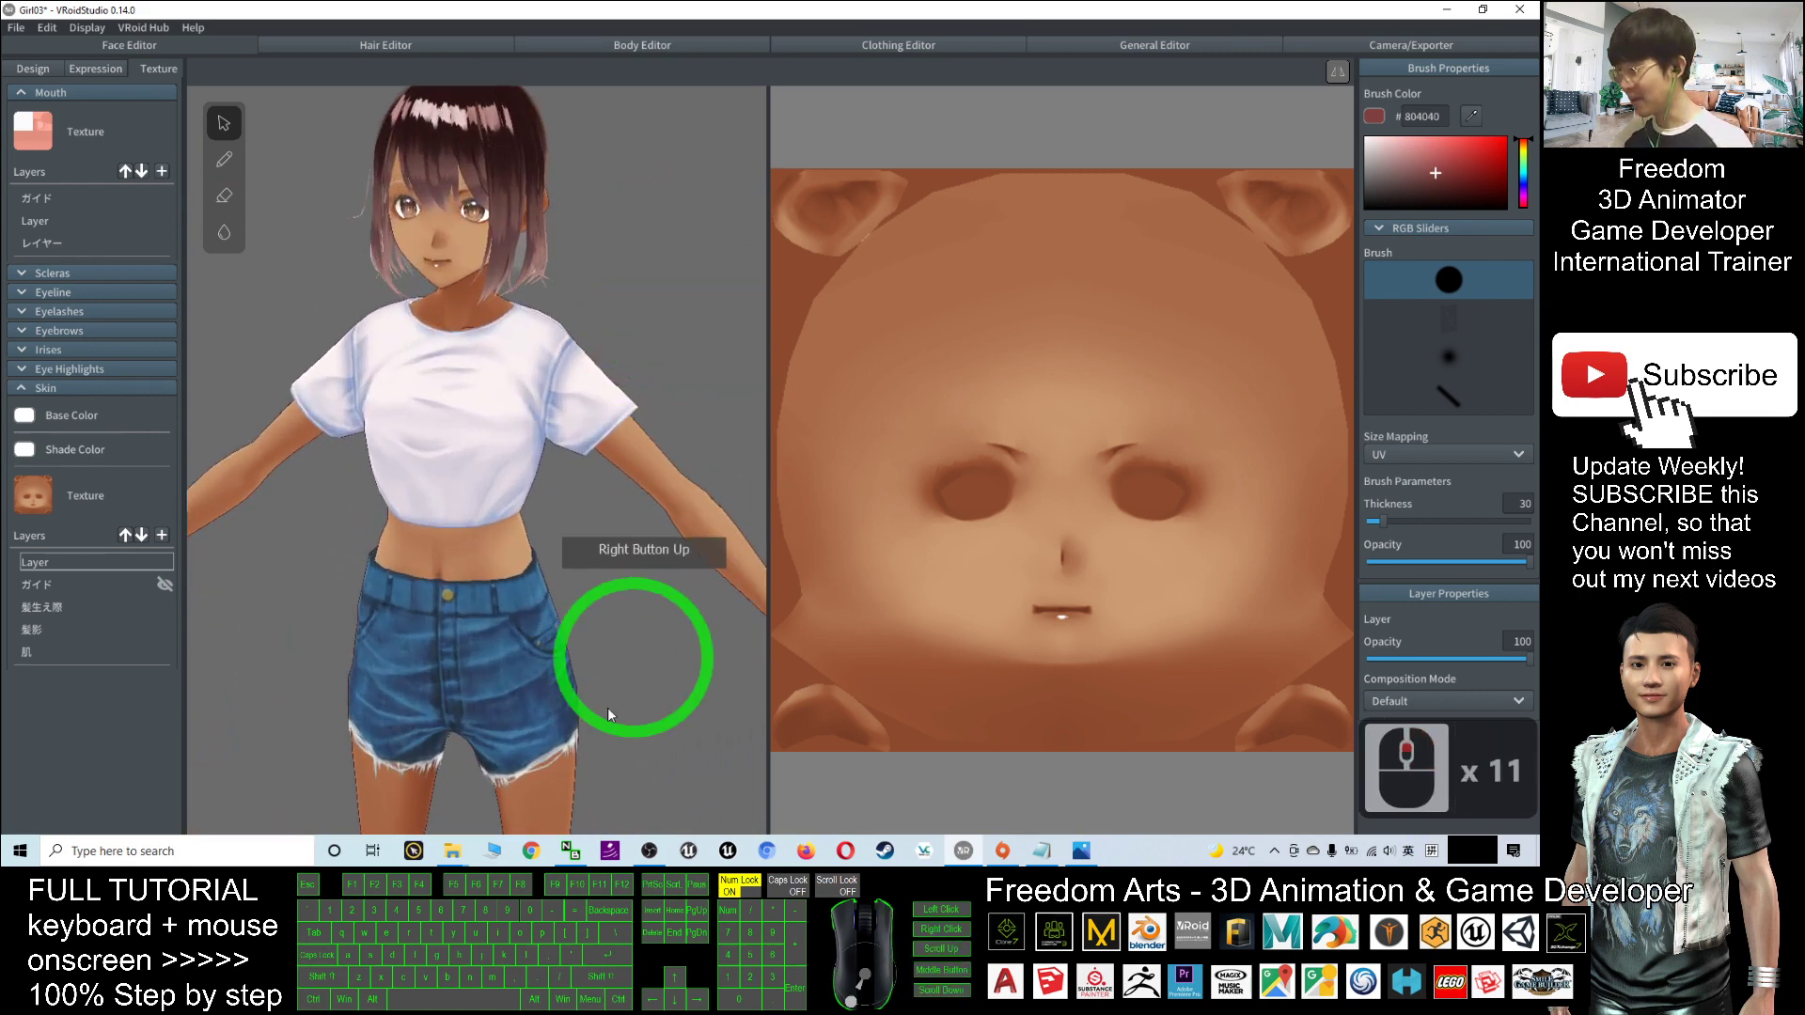
pyautogui.moveTo(452, 851)
pyautogui.click(524, 793)
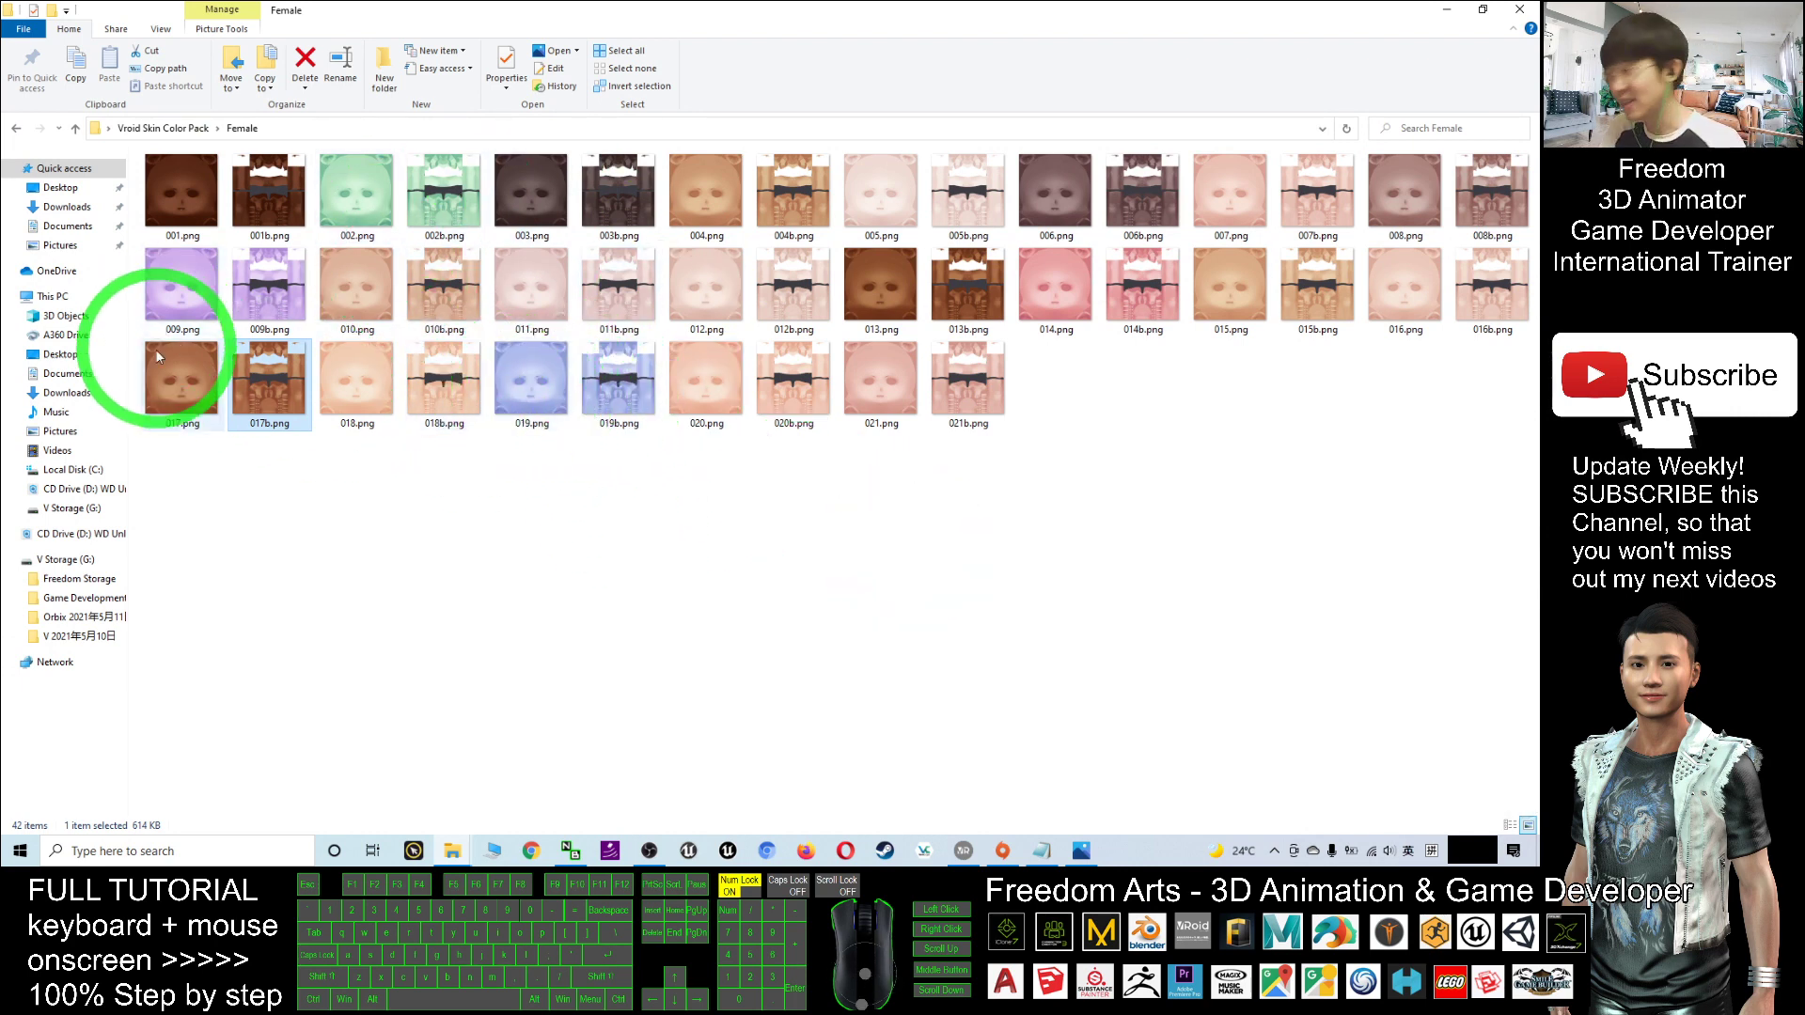
pyautogui.click(499, 532)
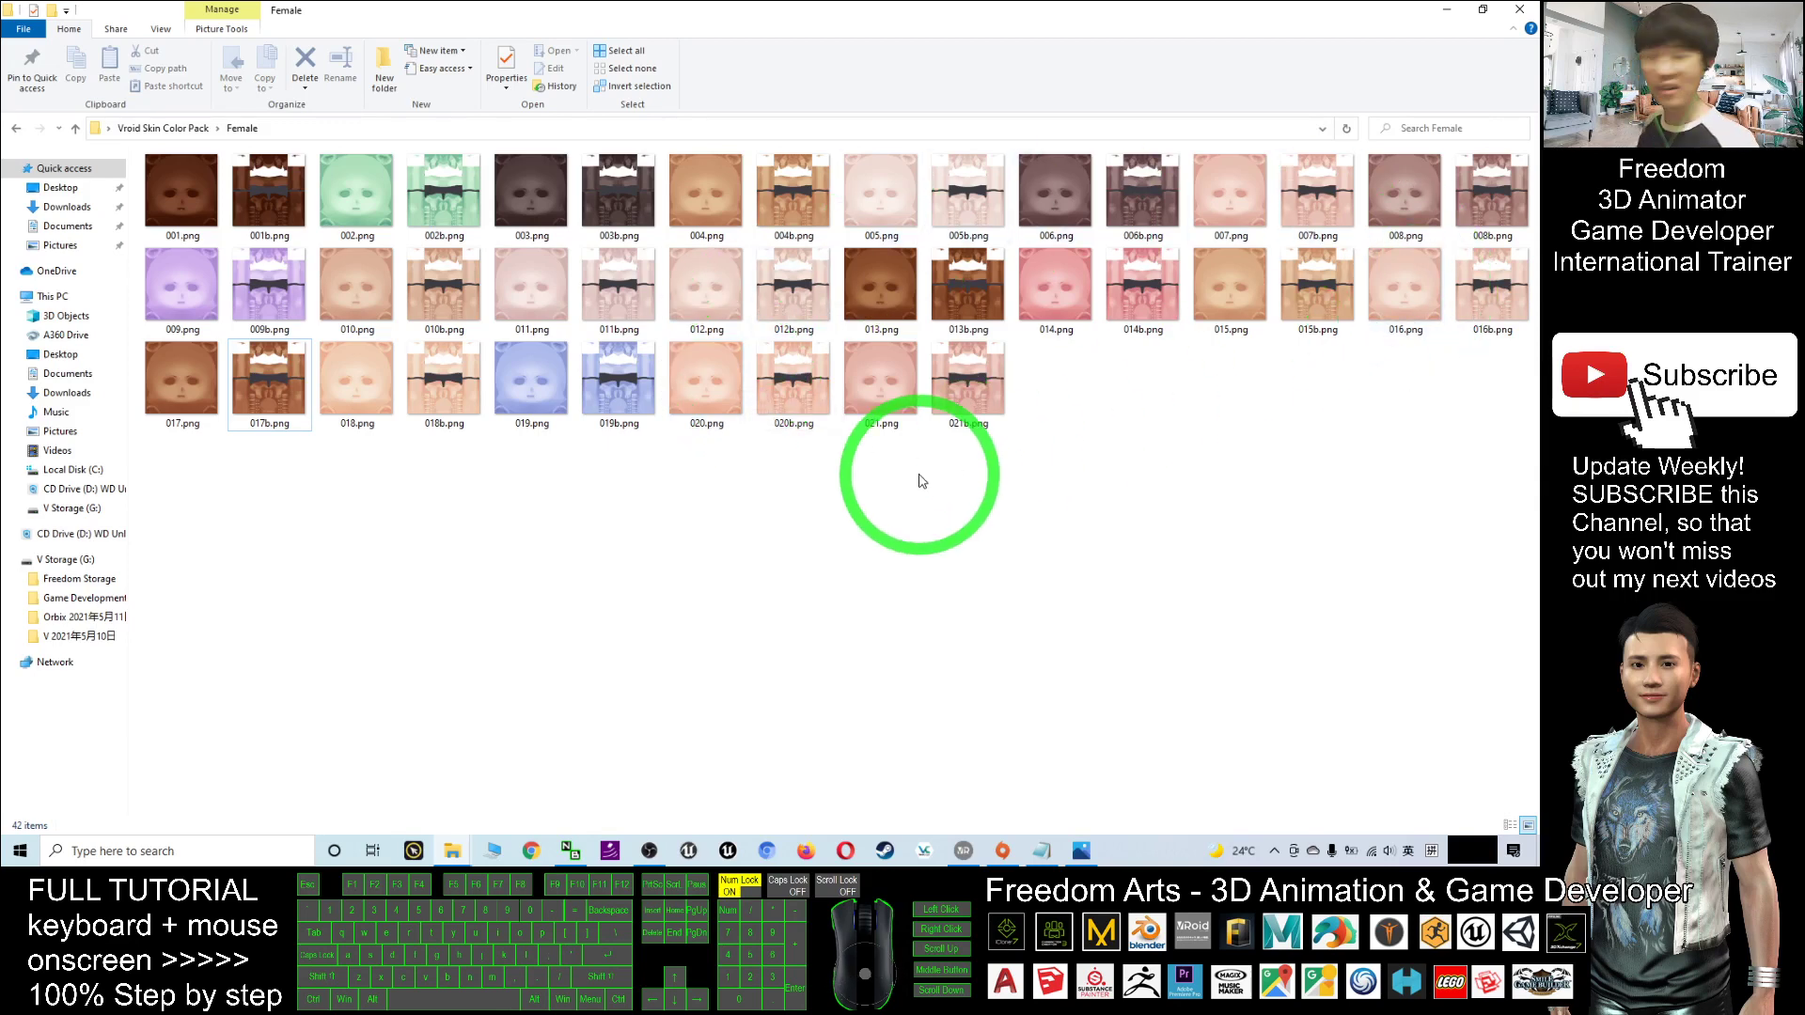
# Minimize File Explorer and turn the tanned avatar to face forward.
pyautogui.click(1456, 8)
pyautogui.scroll(-8, 596, 325)
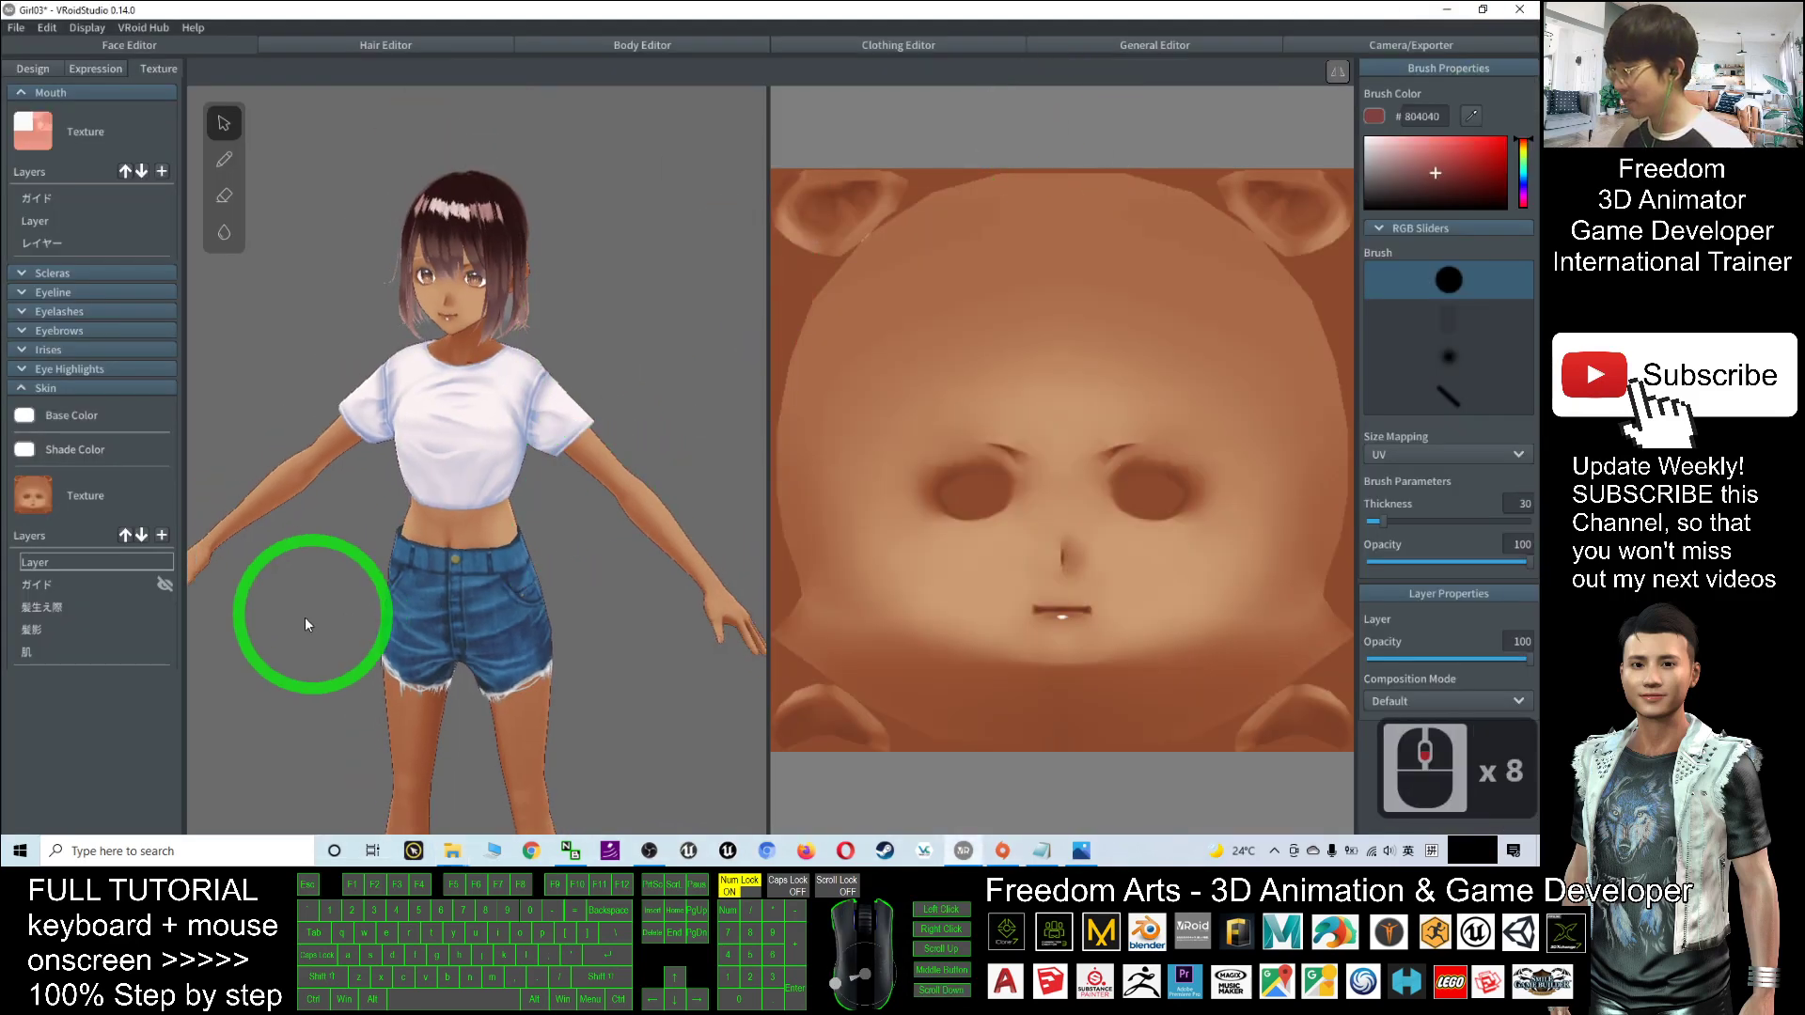
pyautogui.moveTo(330, 624)
pyautogui.mouseDown(button='right')
pyautogui.moveTo(291, 615)
pyautogui.moveTo(310, 601)
pyautogui.mouseUp(button='right')
pyautogui.moveTo(500, 539); pyautogui.dragTo(632, 442, button='right')
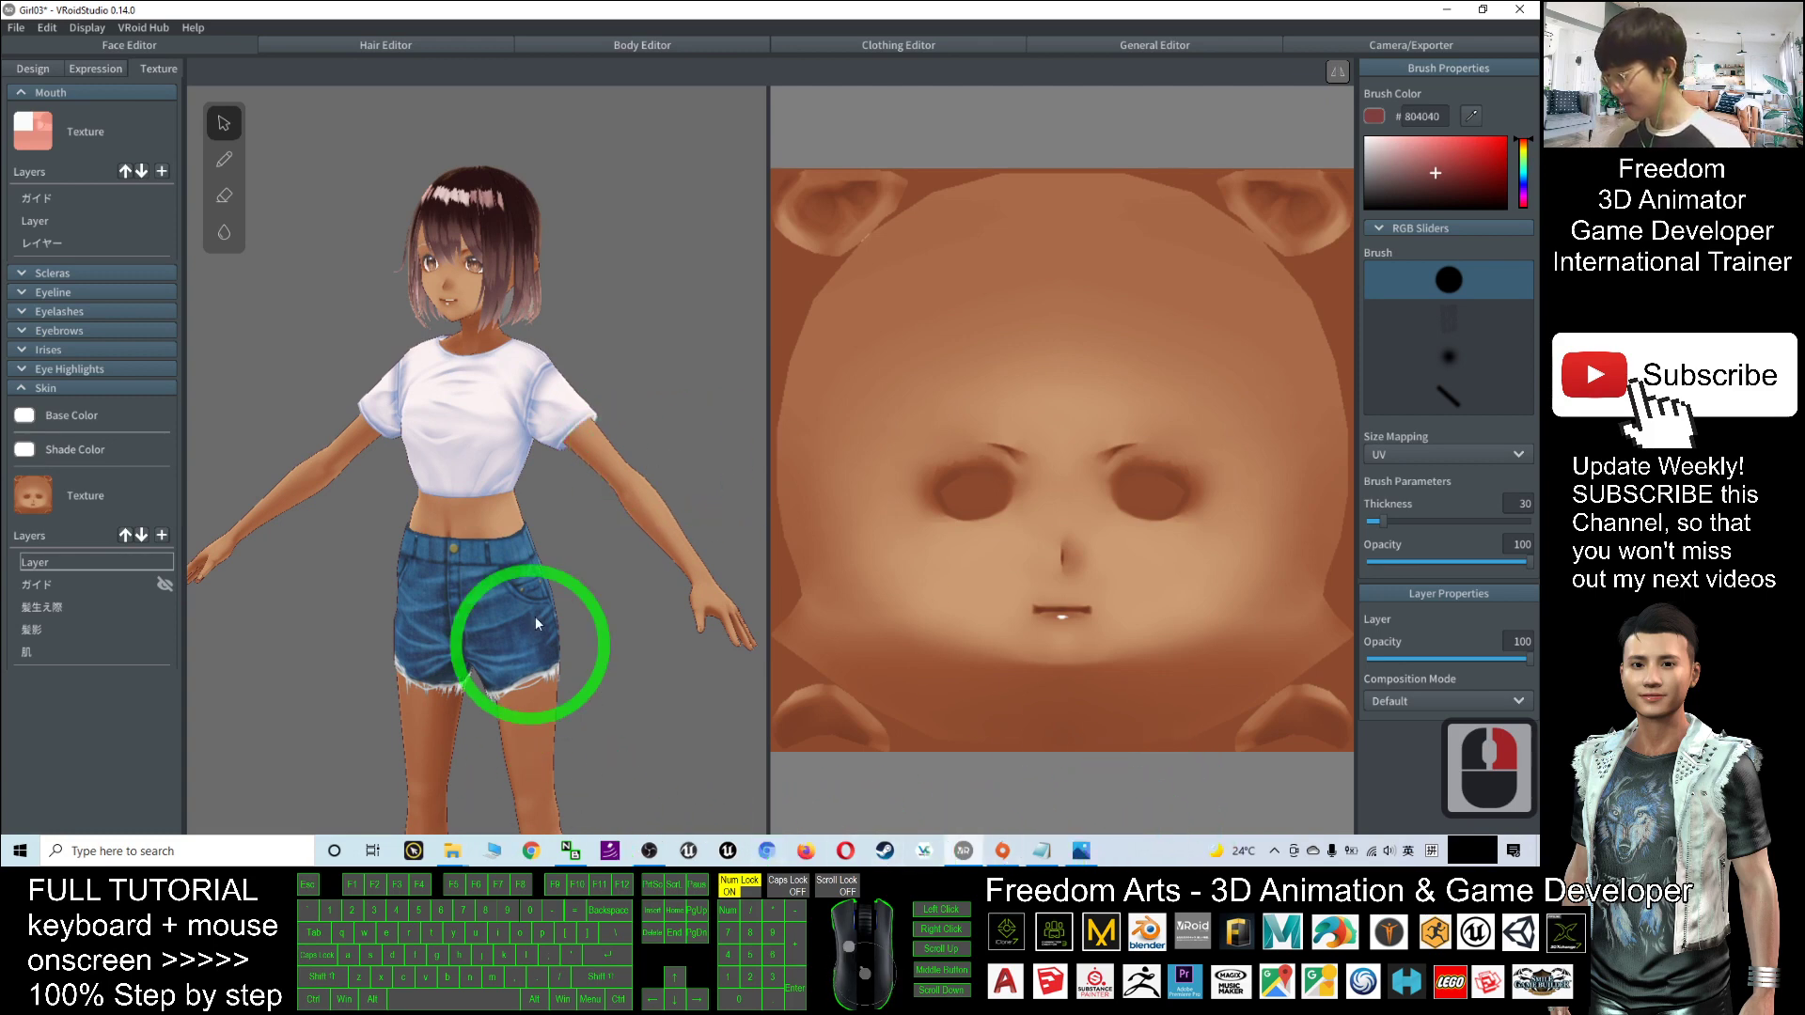
pyautogui.scroll(7, 545, 527)
pyautogui.scroll(-6, 605, 469)
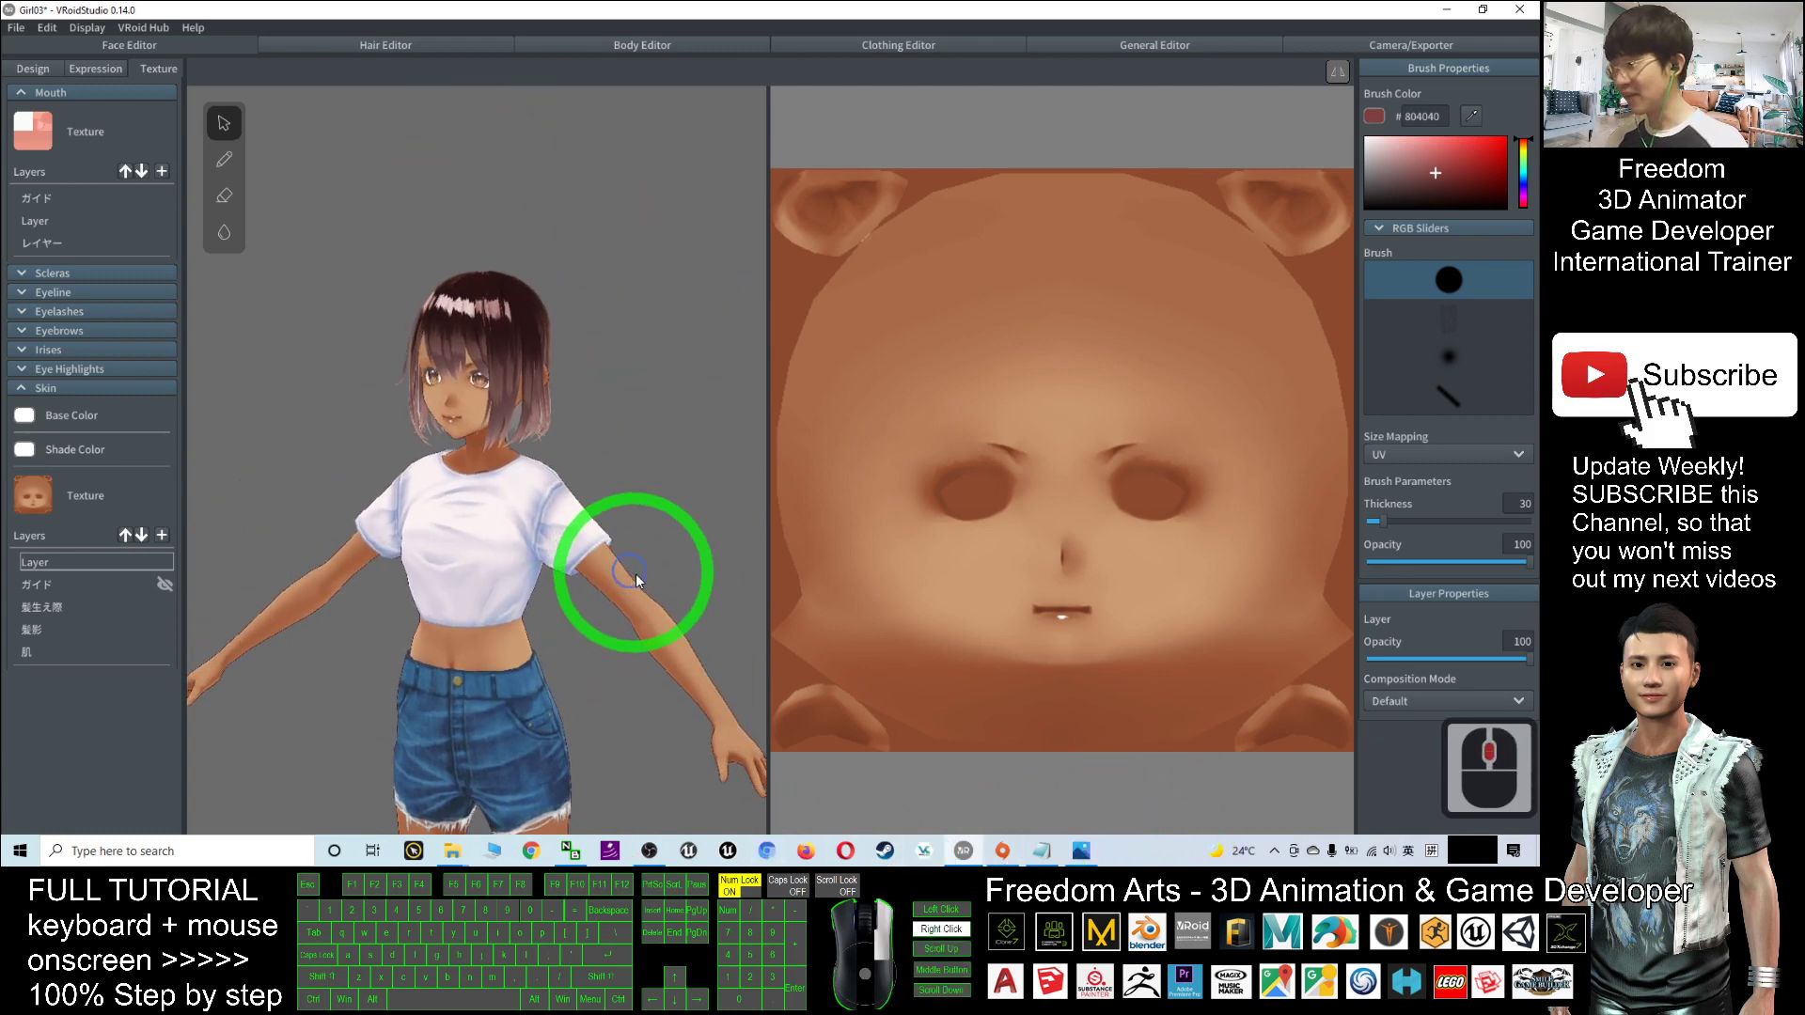
pyautogui.moveTo(636, 577); pyautogui.dragTo(613, 516, button='right')
# Pan and orbit around Girl03 to view her darker skin from both sides.
pyautogui.moveTo(613, 510); pyautogui.dragTo(612, 502, button='middle')
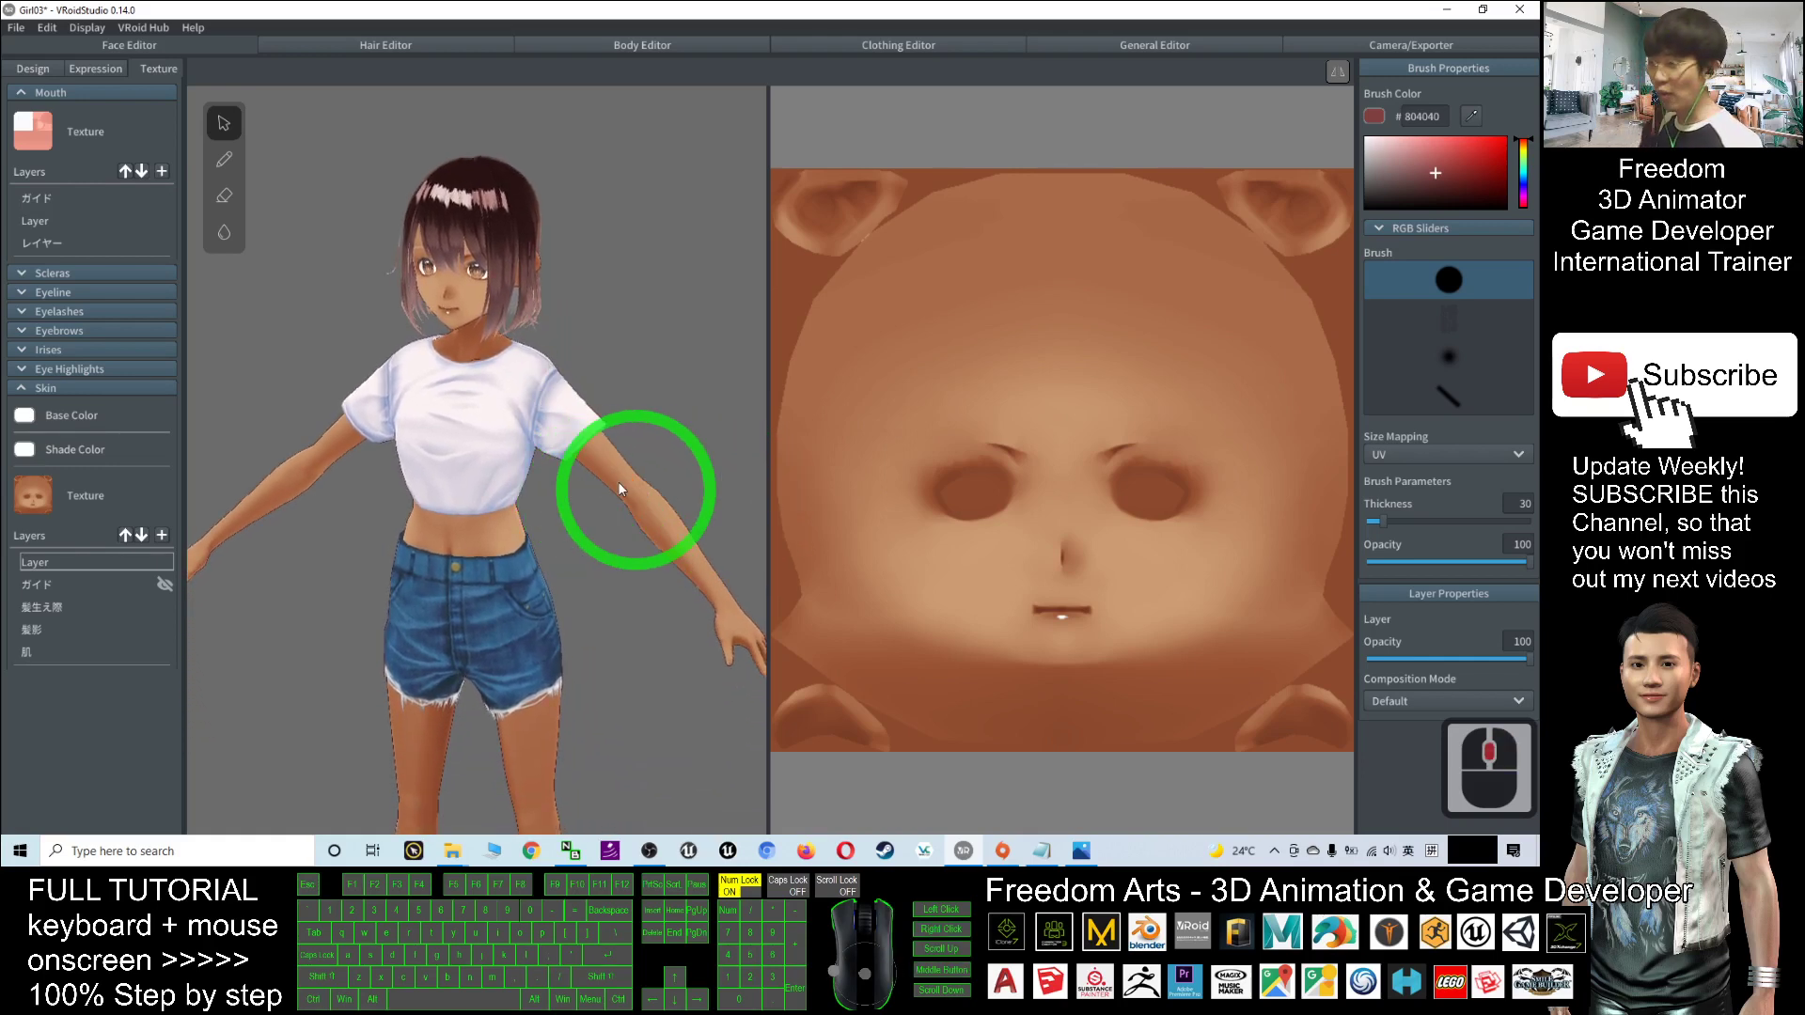
pyautogui.scroll(6, 604, 461)
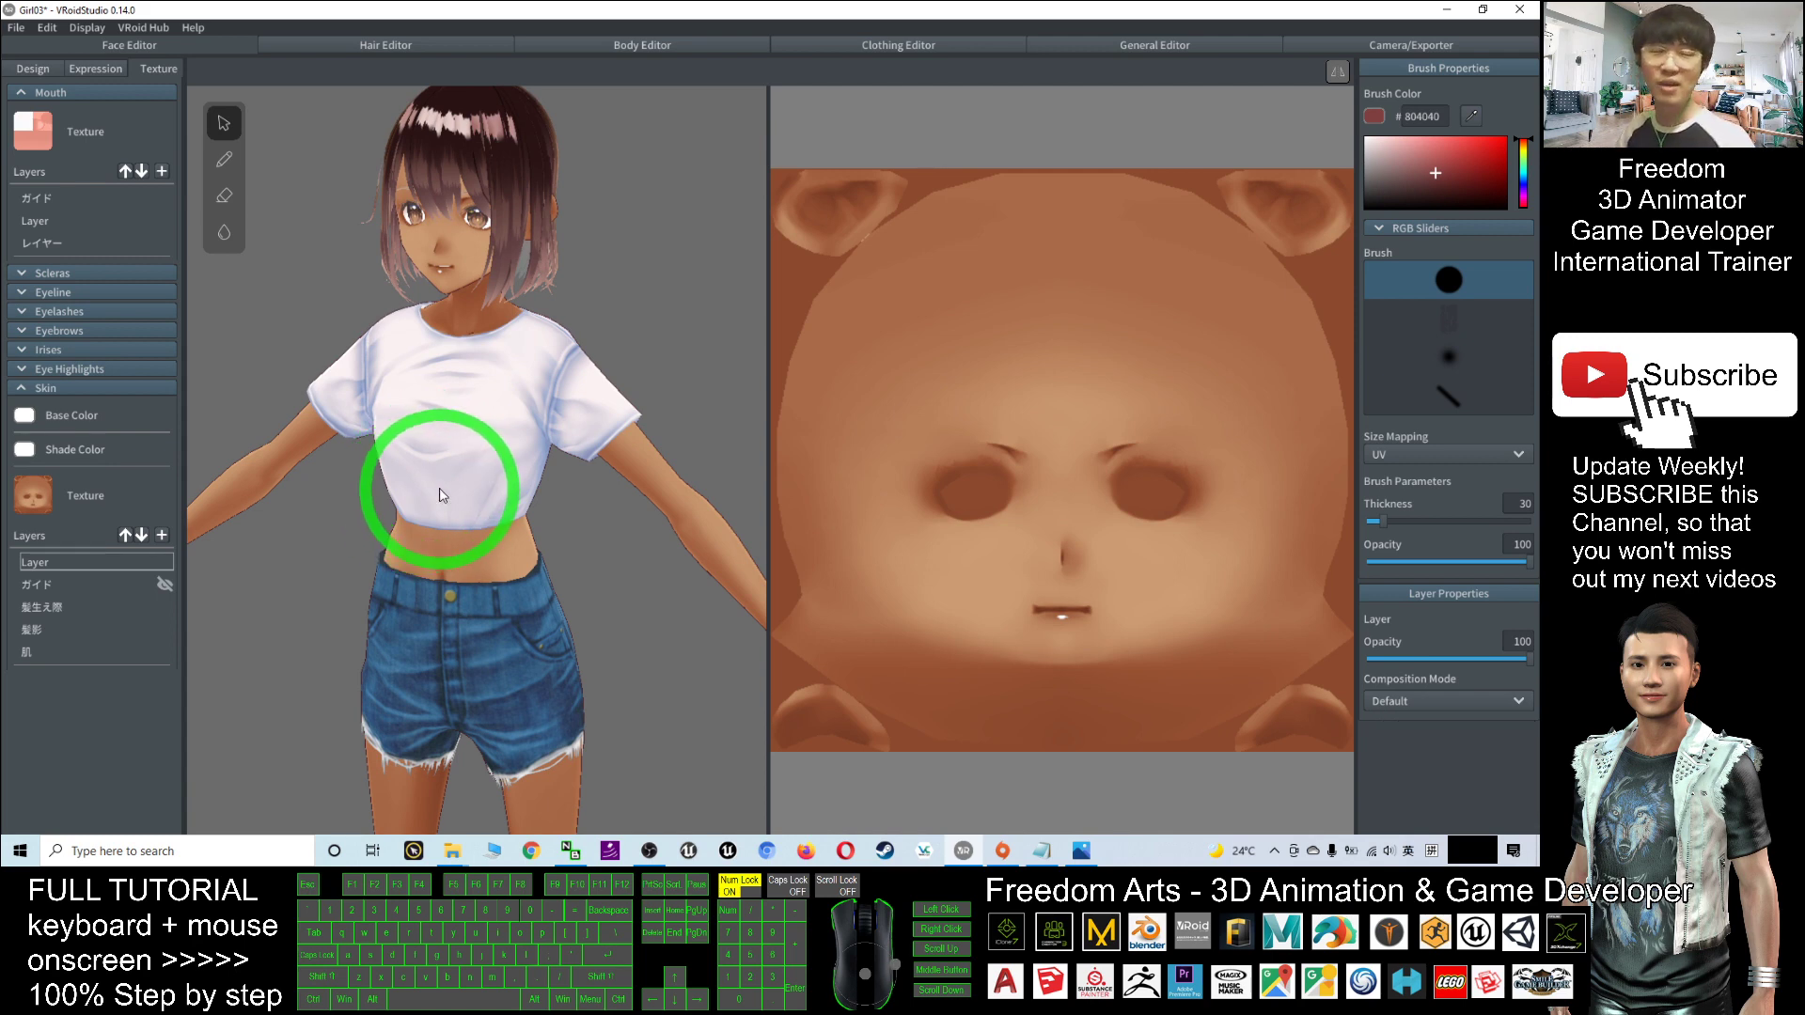
pyautogui.moveTo(442, 495); pyautogui.dragTo(512, 481, button='right')
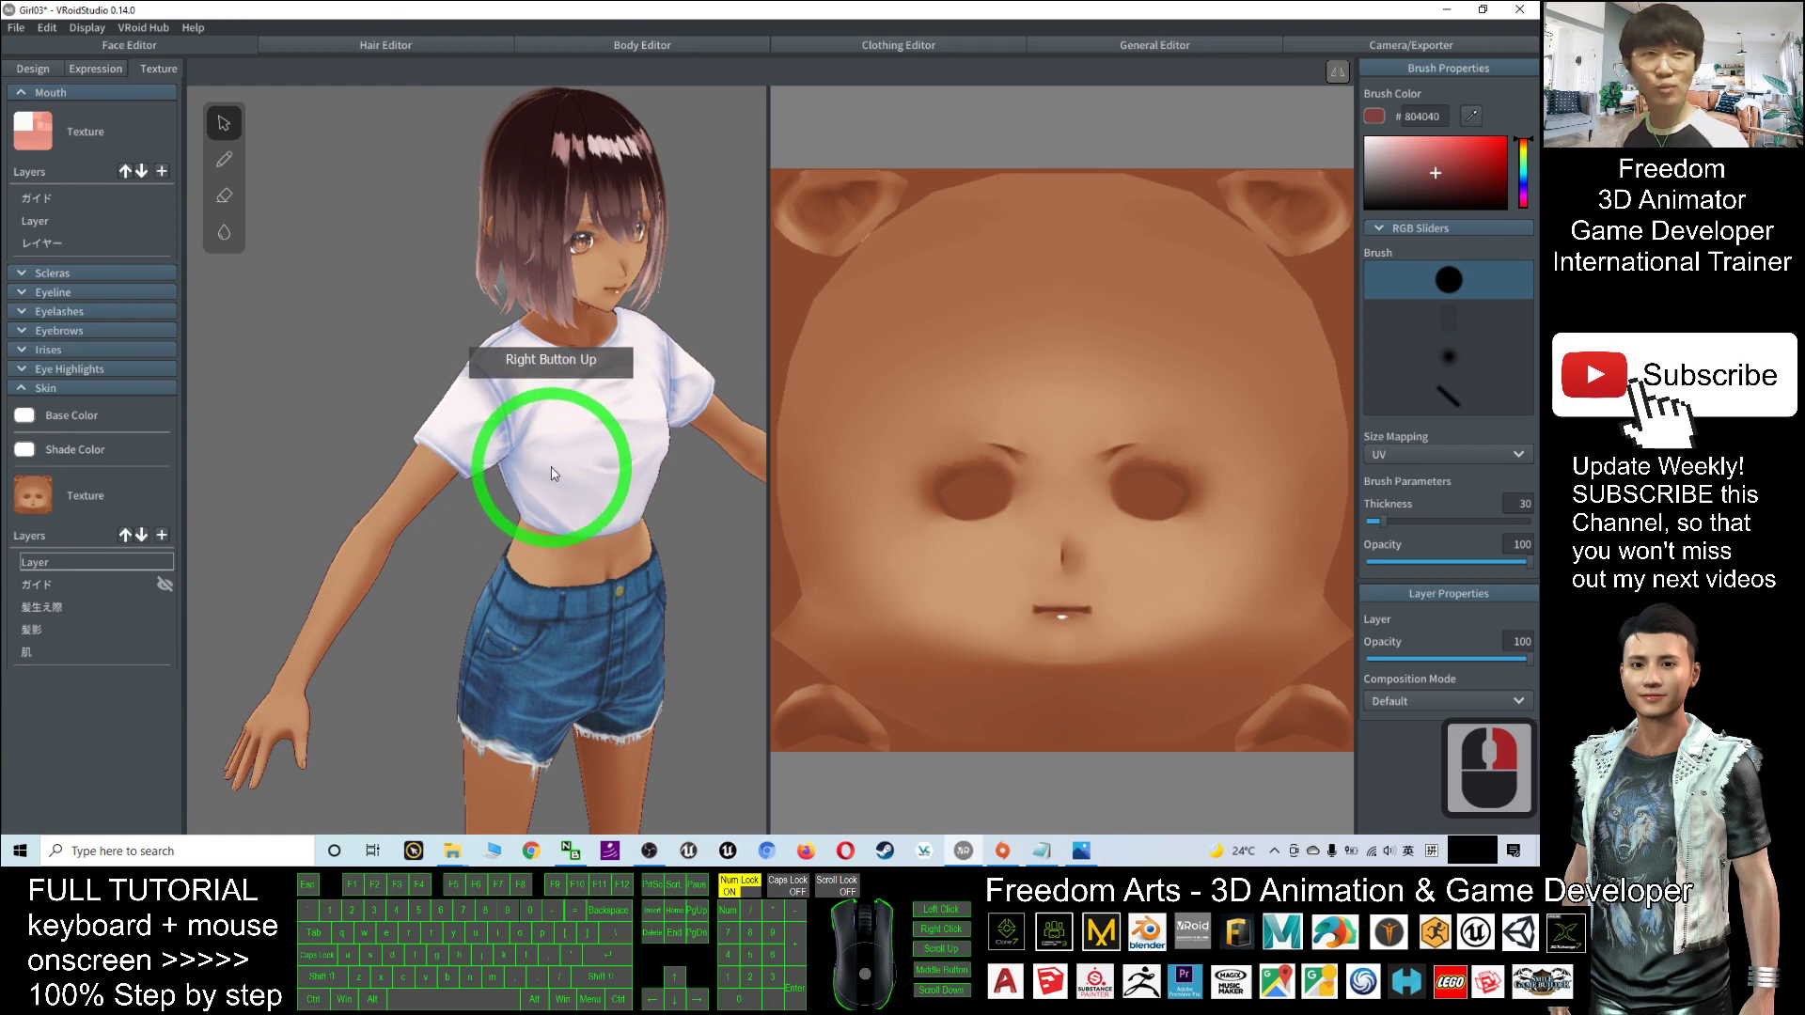
pyautogui.moveTo(572, 527)
pyautogui.mouseDown(button='middle')
pyautogui.moveTo(545, 569)
pyautogui.moveTo(576, 561)
pyautogui.mouseUp(button='middle')
pyautogui.moveTo(598, 524); pyautogui.dragTo(515, 519, button='right')
pyautogui.moveTo(471, 523); pyautogui.dragTo(520, 528, button='middle')
pyautogui.moveTo(520, 528); pyautogui.dragTo(564, 516, button='right')
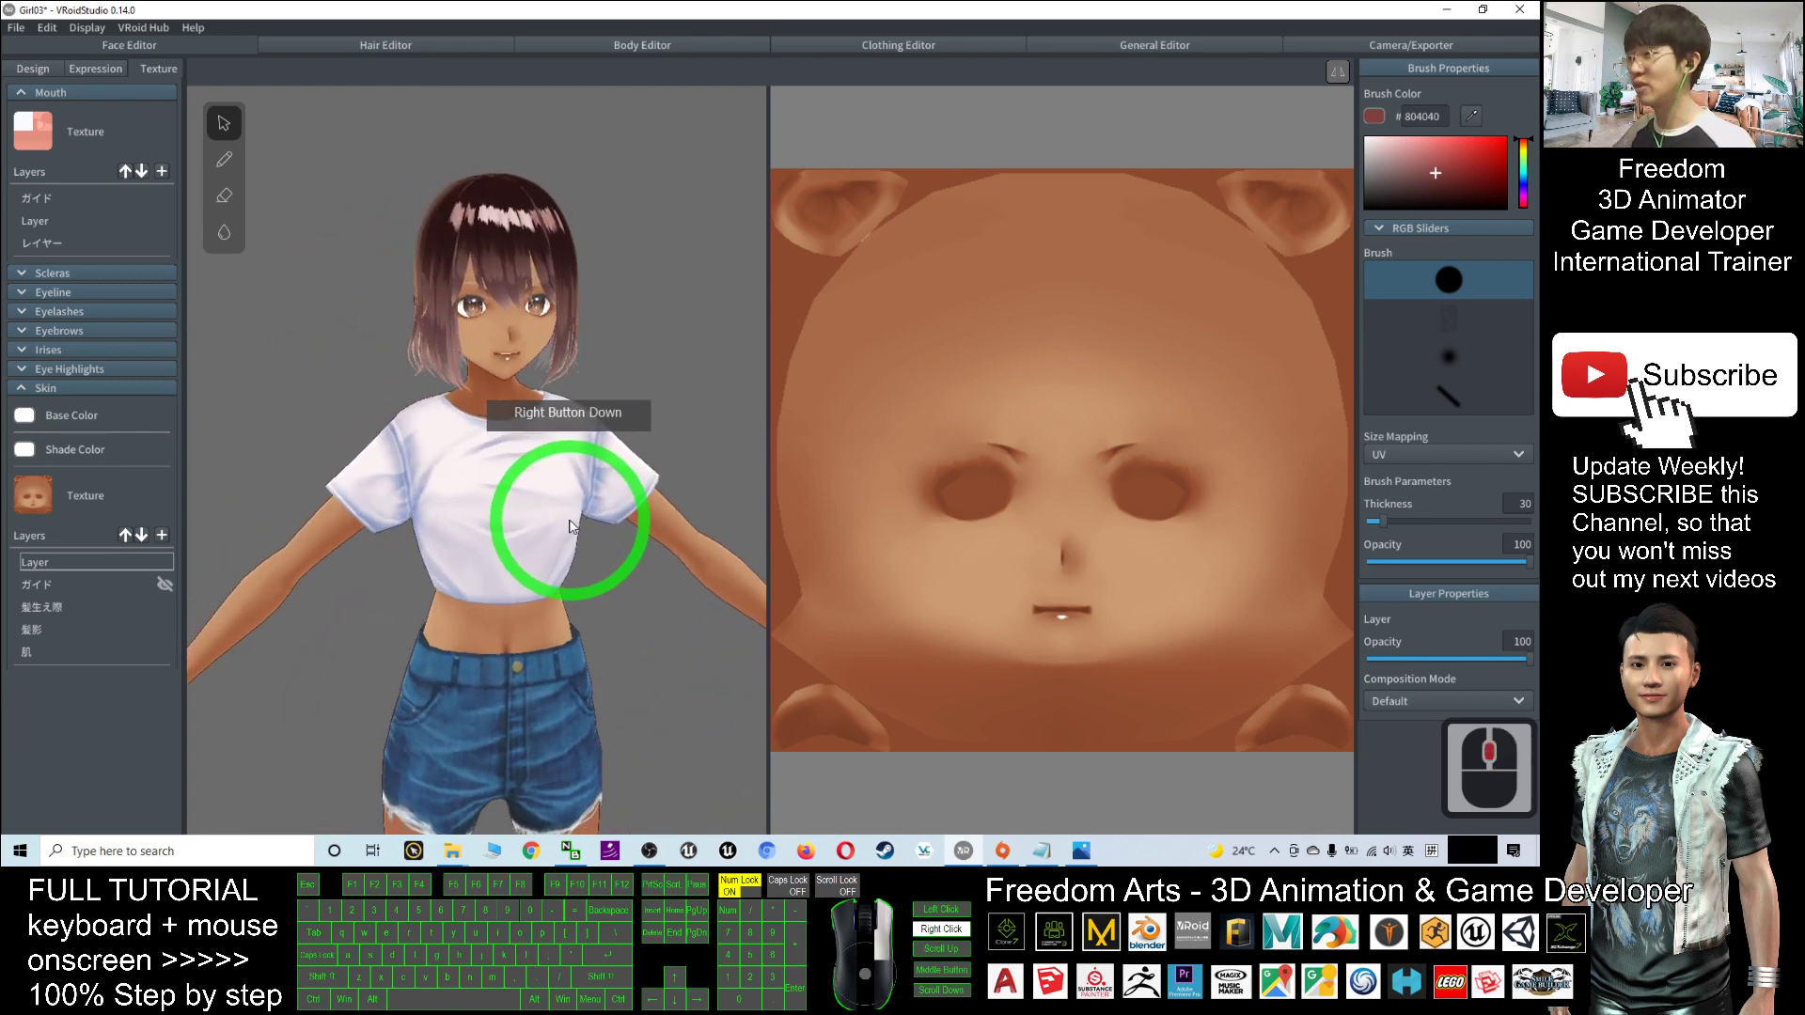